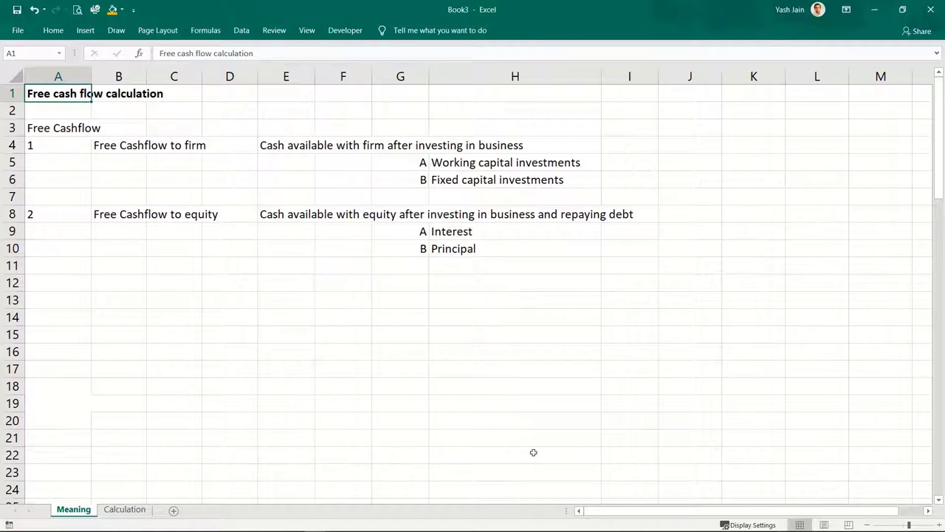
Review the Free Cashflow to firm row on the Meaning sheet, ending at the equity label.
key(shift+Right)
key(shift+Right)
key(shift+Left)
key(shift+Left)
key(Down)
key(Down)
key(Down)
key(Right)
key(Down)
key(Down)
key(Down)
key(Down)
key(Down)
key(Down)
key(Down)
key(Down)
key(Down)
key(Down)
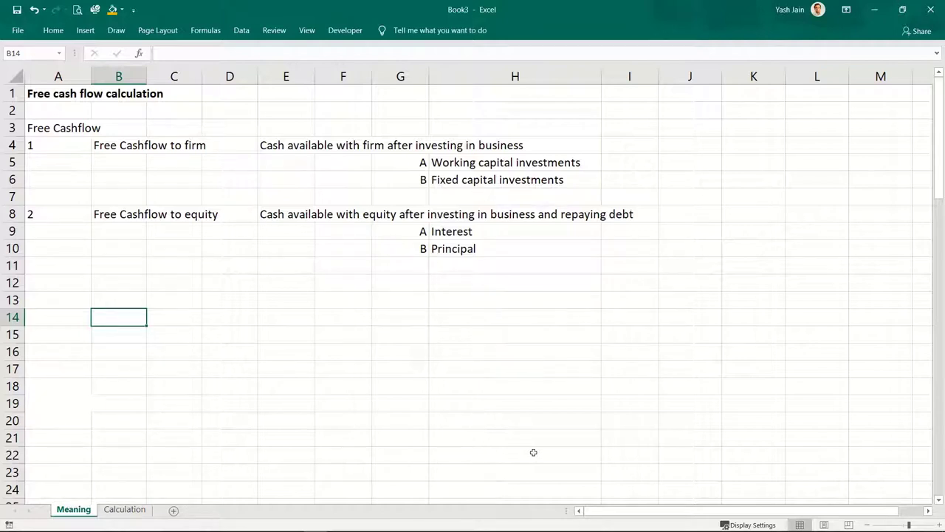
key(Up)
key(Up)
key(Up)
key(Up)
key(Up)
key(Up)
key(Up)
key(Up)
key(Up)
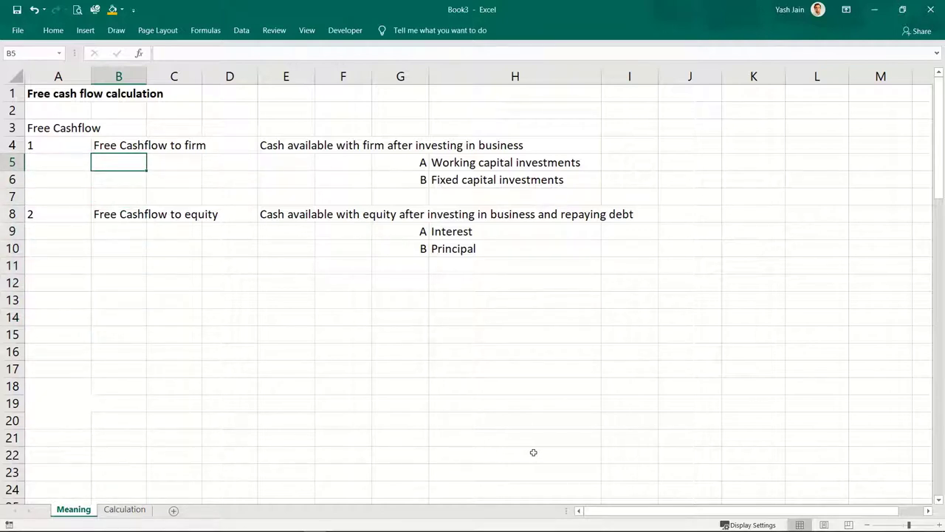
key(Up)
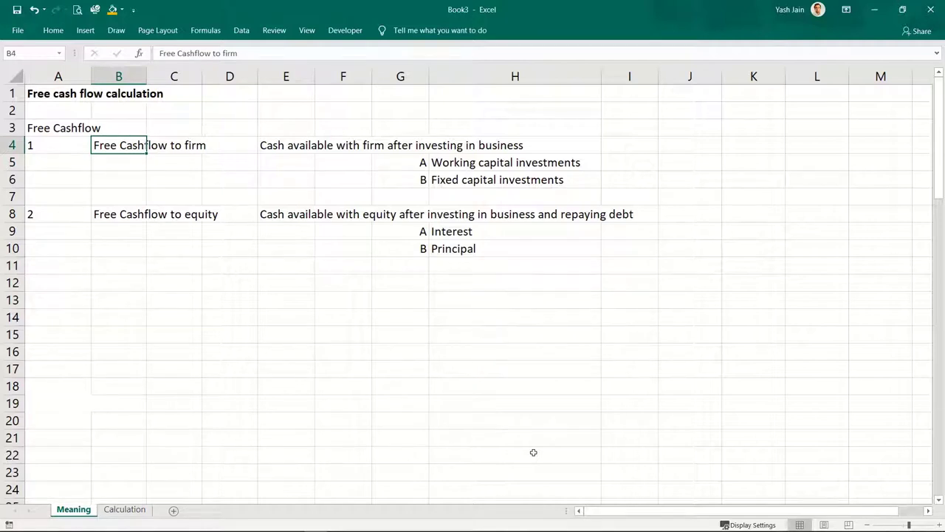
key(Right)
key(Left)
key(Right)
key(Right)
key(Left)
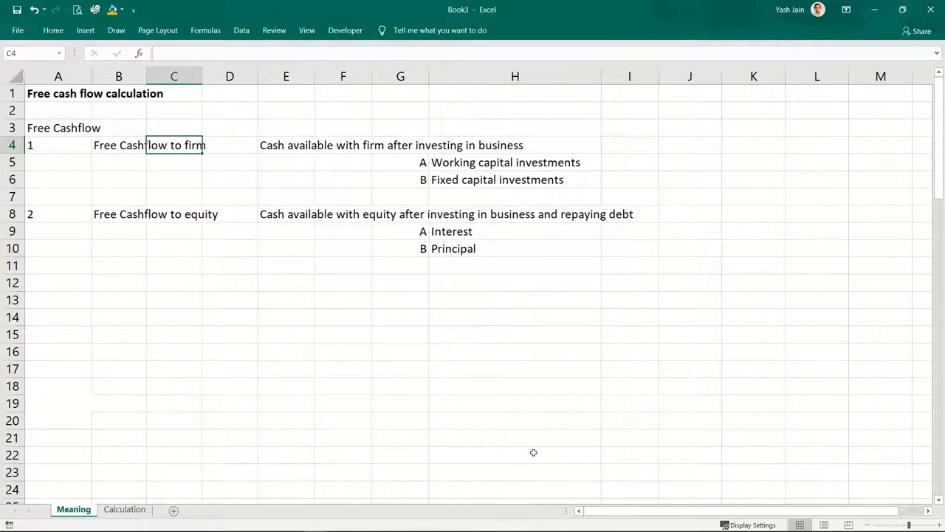
key(Left)
key(Left)
key(Right)
key(Down)
key(Down)
key(Down)
key(Down)
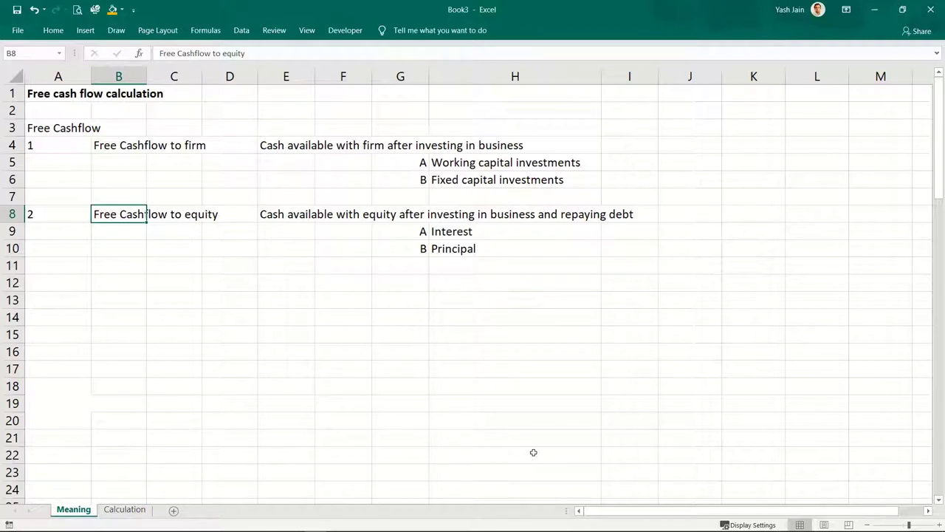
Read the firm cashflow definition and its investment items down to Fixed capital investments.
key(Up)
key(Right)
key(Right)
key(Right)
key(Up)
key(Up)
key(Up)
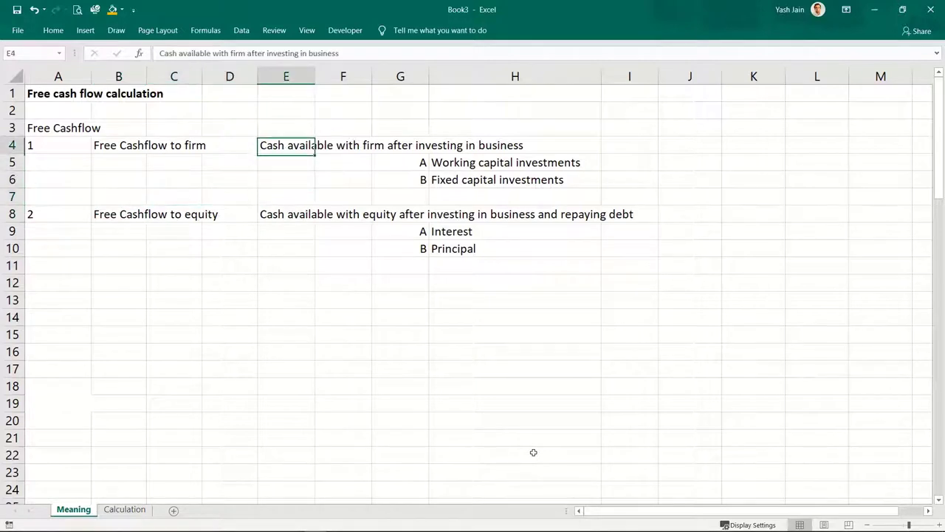
key(Right)
key(Right)
key(Left)
key(Left)
key(Left)
key(Right)
key(Right)
key(Right)
key(Right)
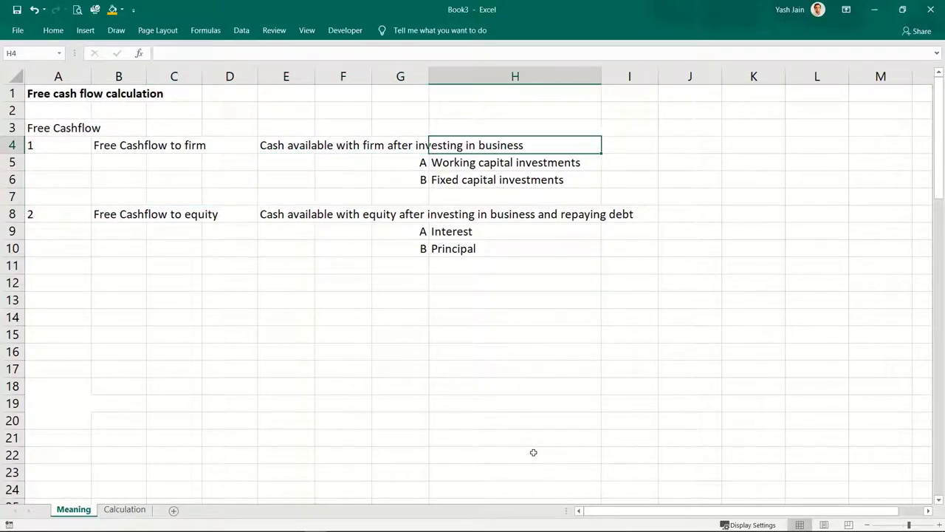
key(Left)
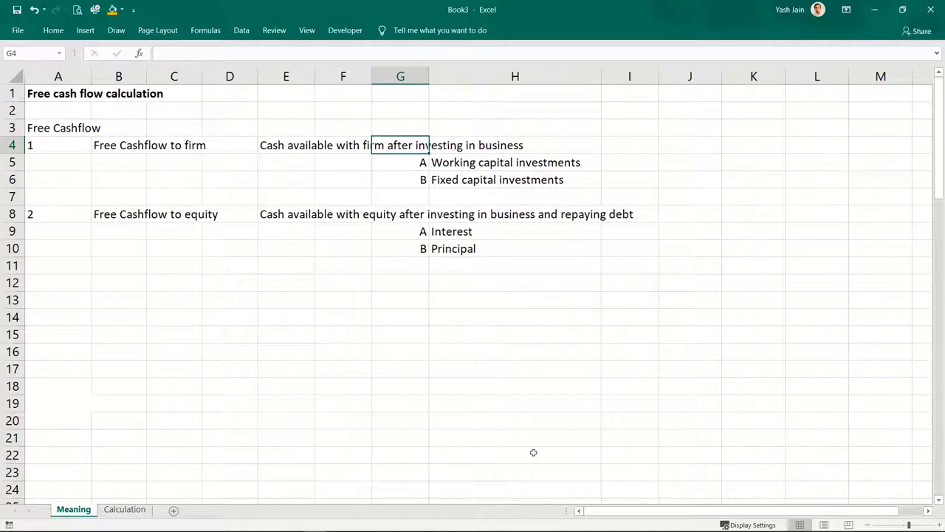
key(Down)
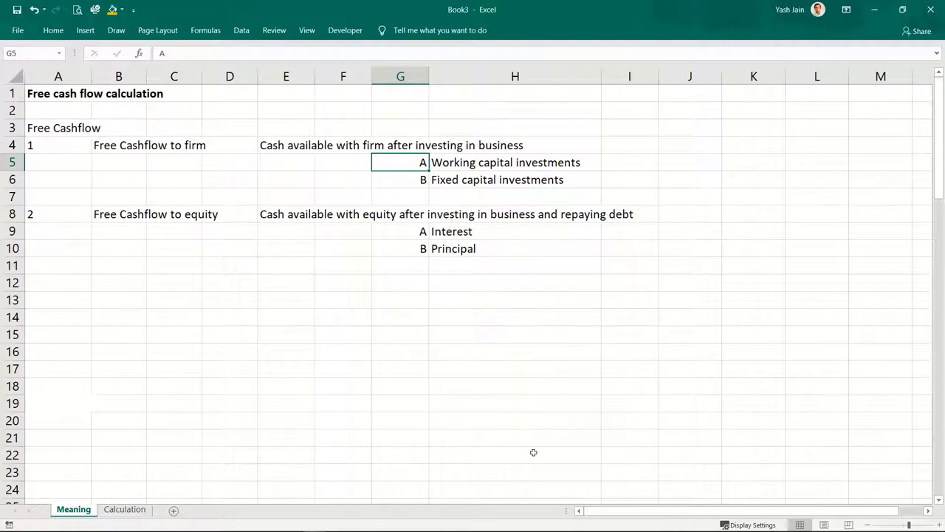
key(Down)
key(Right)
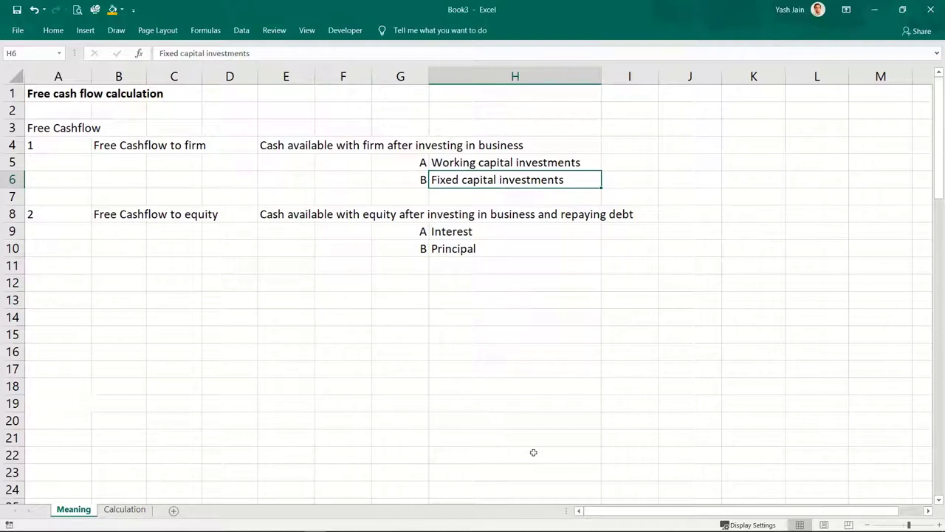
Read the equity cashflow definition and its items past Principal, then return to the firm section.
key(Up)
key(Up)
key(Left)
key(Left)
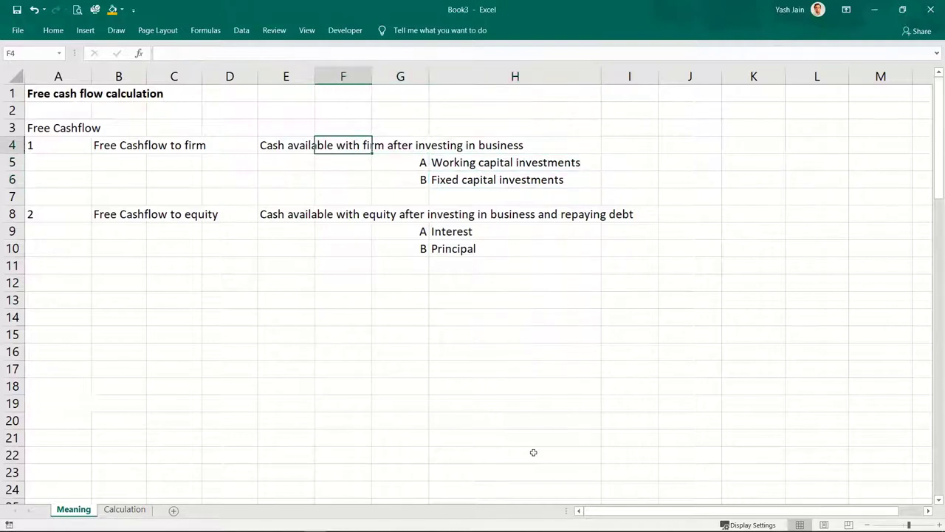
key(Down)
key(Down)
key(Down)
key(Down)
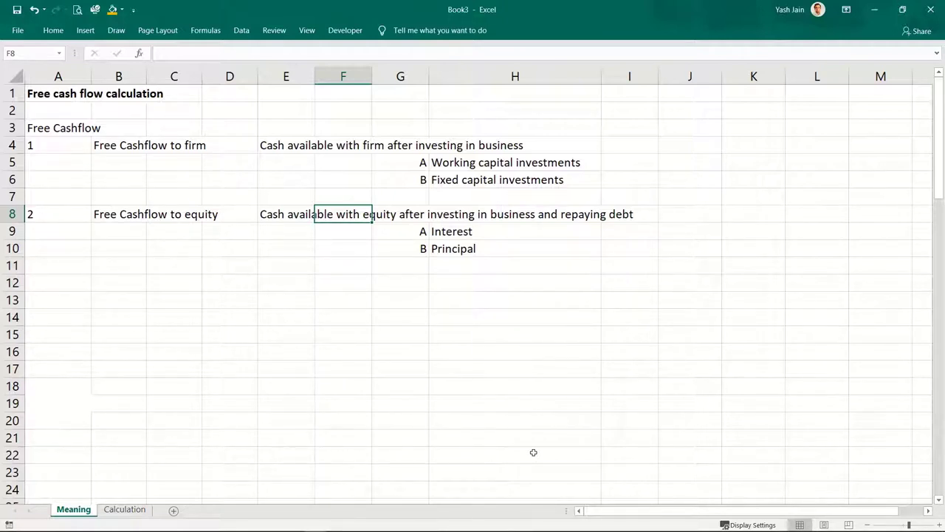
key(Left)
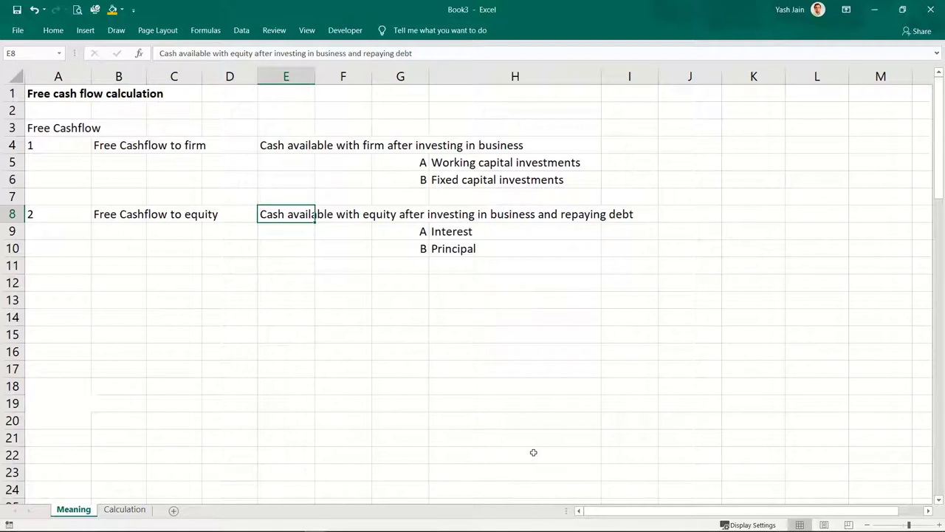
key(Right)
key(Right)
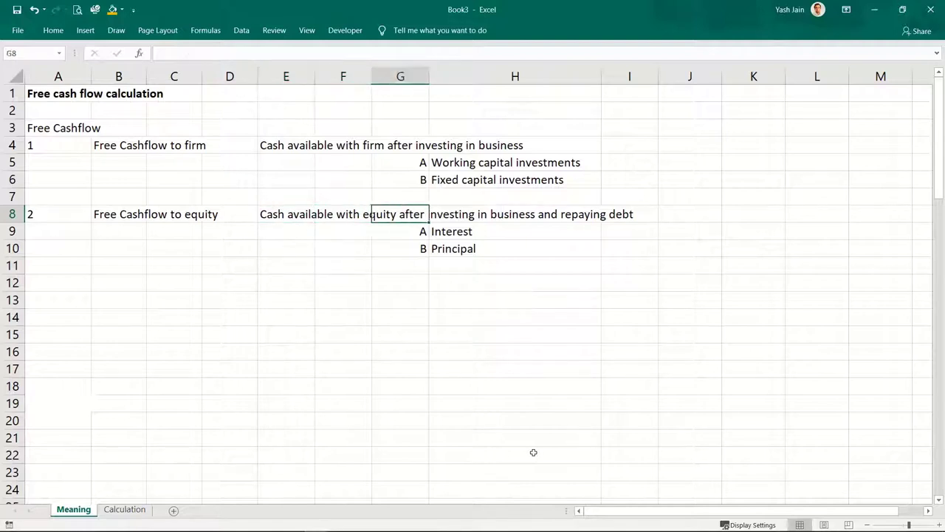
key(Right)
key(Down)
key(Down)
key(Down)
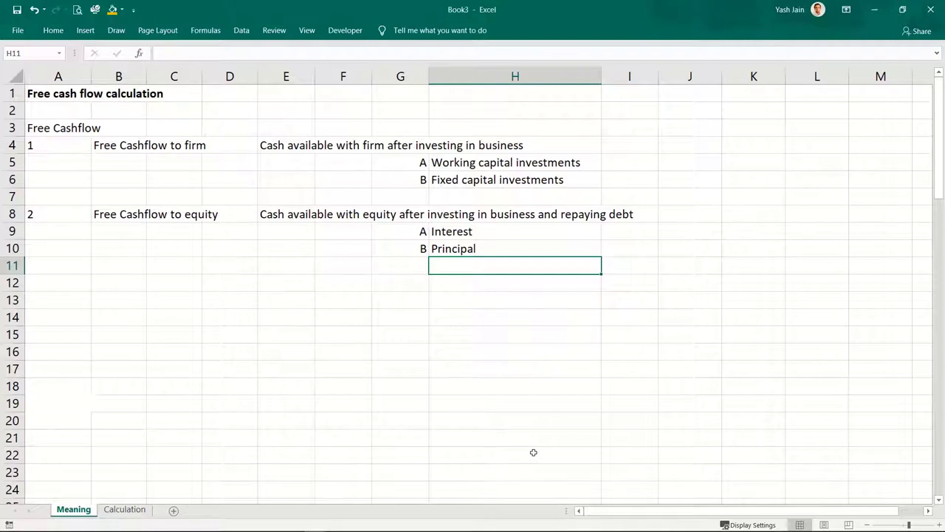
key(Left)
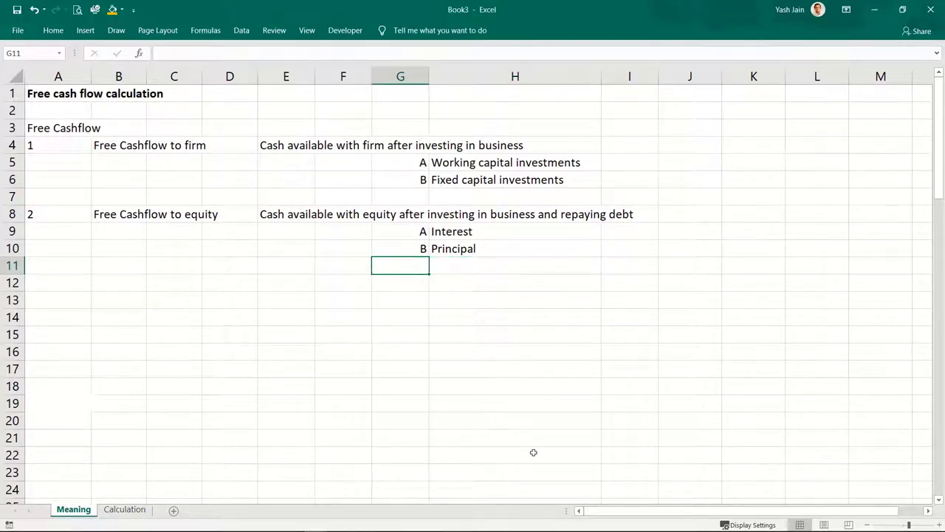
key(Up)
key(Up)
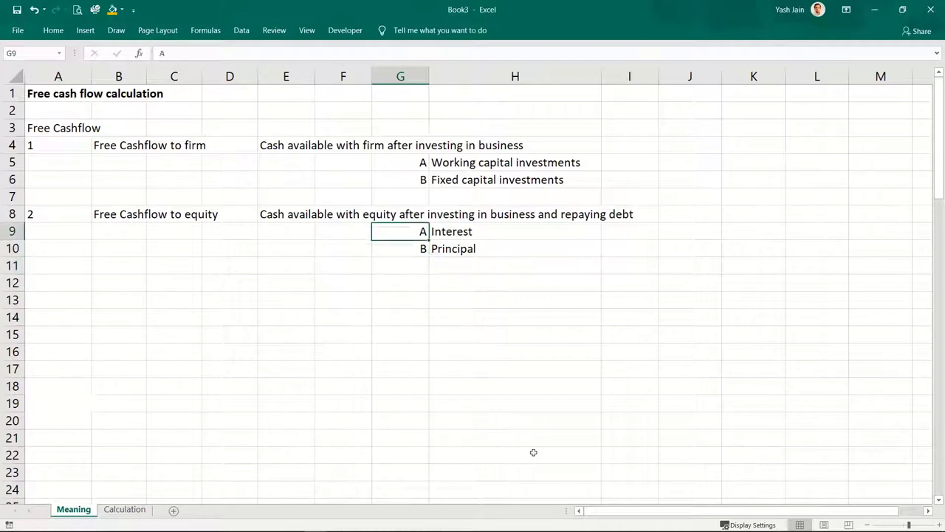
key(Left)
key(Left)
key(Left)
key(Left)
key(Left)
key(Up)
key(Up)
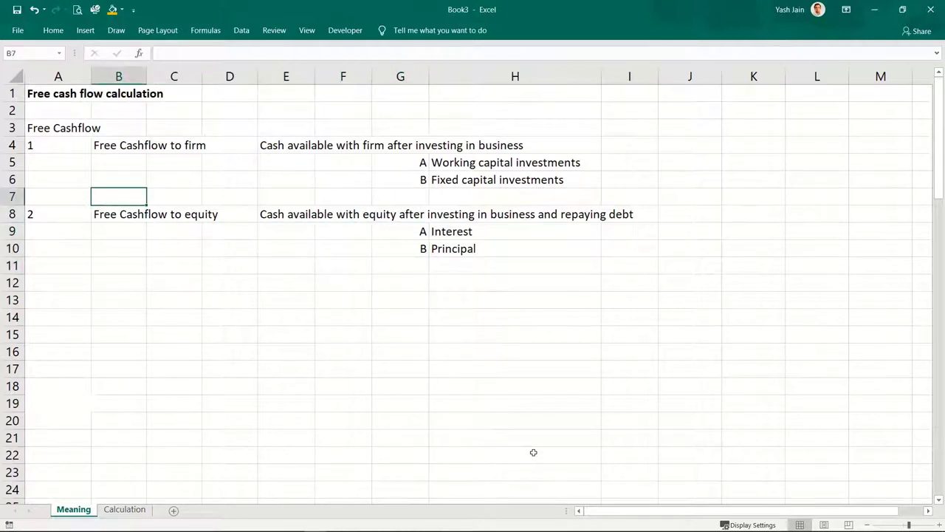
key(Up)
key(Up)
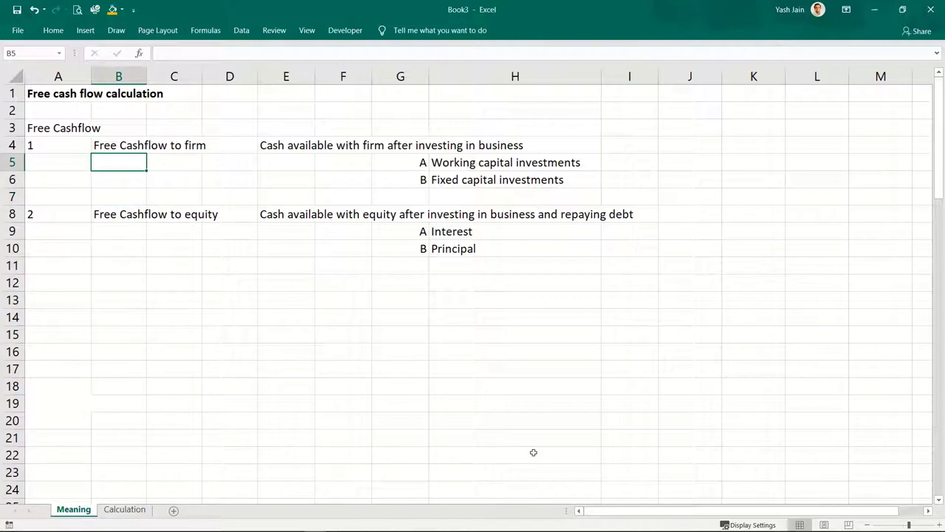
key(Up)
key(Right)
key(Right)
key(Right)
key(Right)
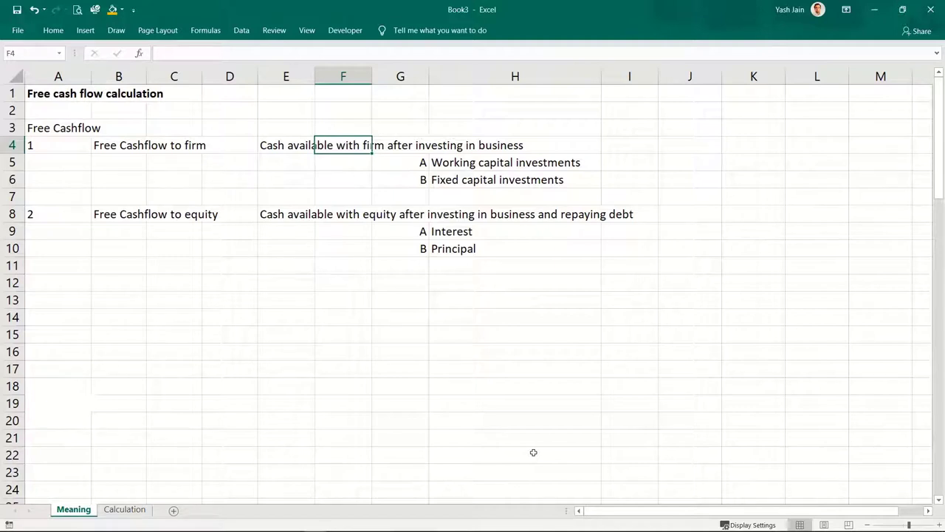
Copy the equity cashflow definition cell E8 and check the Principal row.
key(Down)
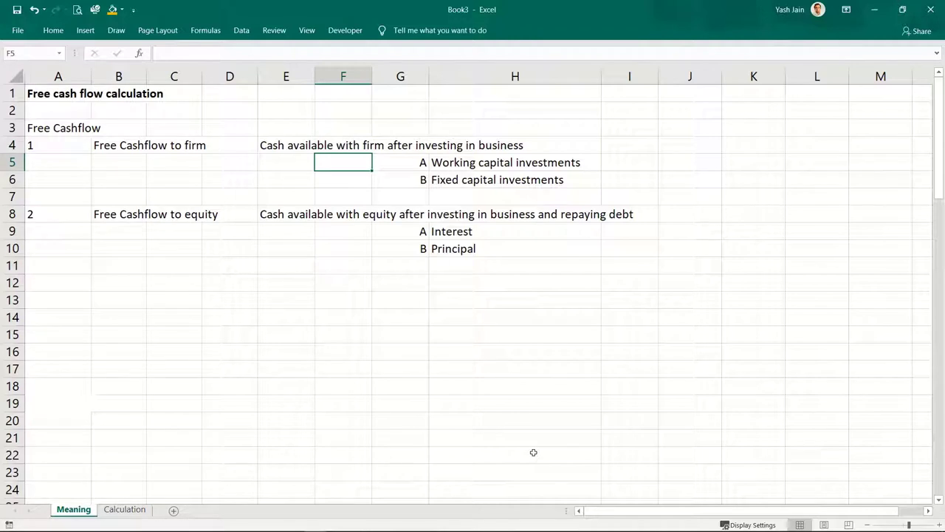
key(Down)
key(Down)
key(Down)
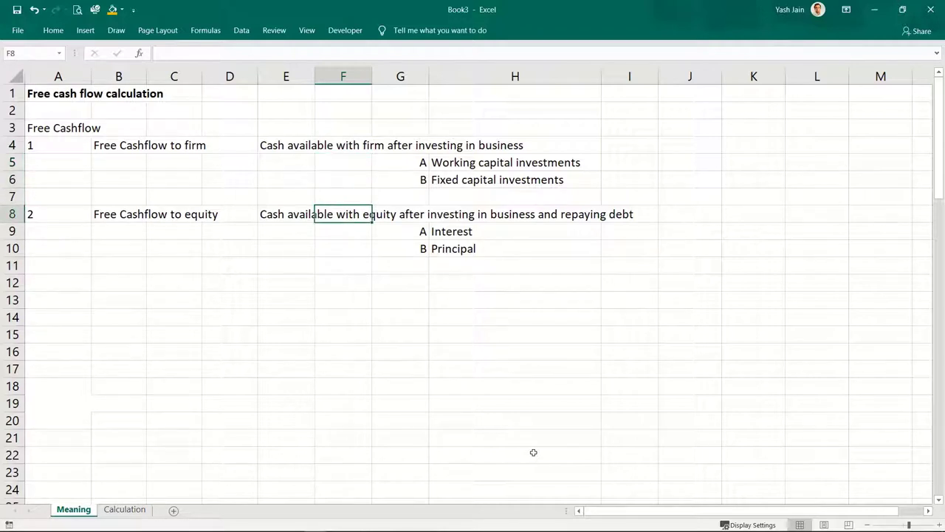
key(Right)
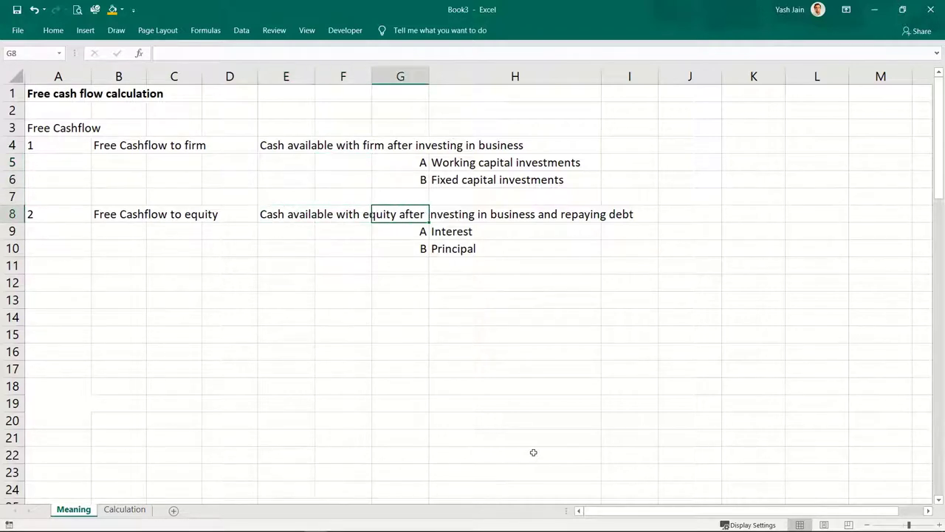
key(Left)
key(Left)
key(Left)
key(Left)
key(Left)
key(ctrl+c)
key(Right)
key(Right)
key(Right)
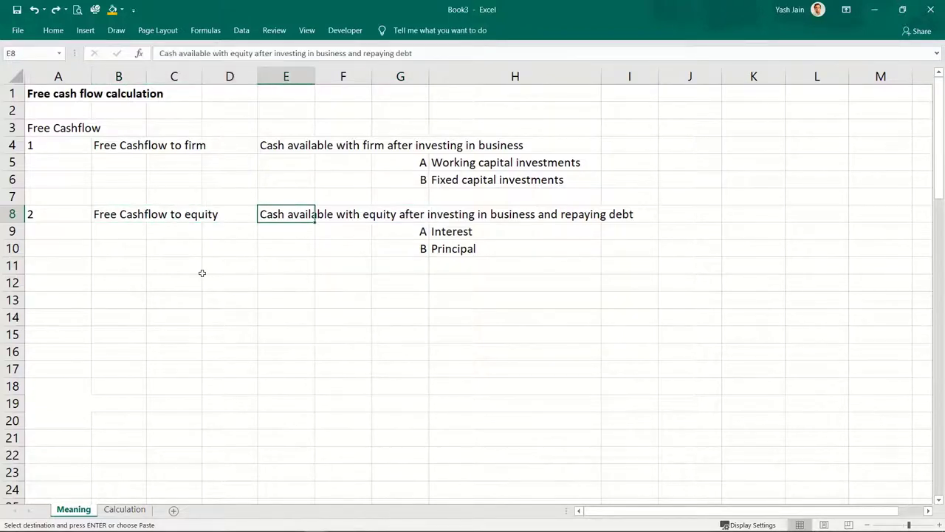
key(Down)
key(Down)
key(Right)
key(Right)
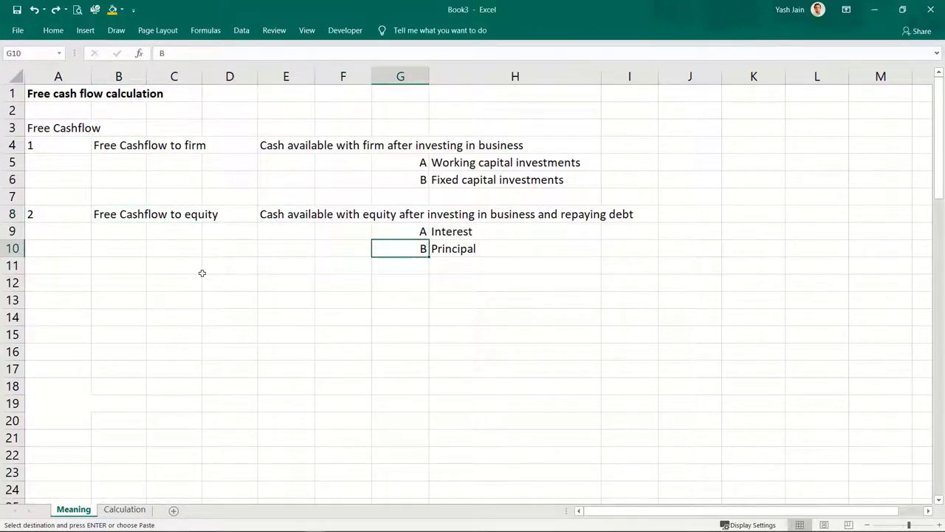
key(Left)
key(Left)
key(Right)
key(Right)
key(Down)
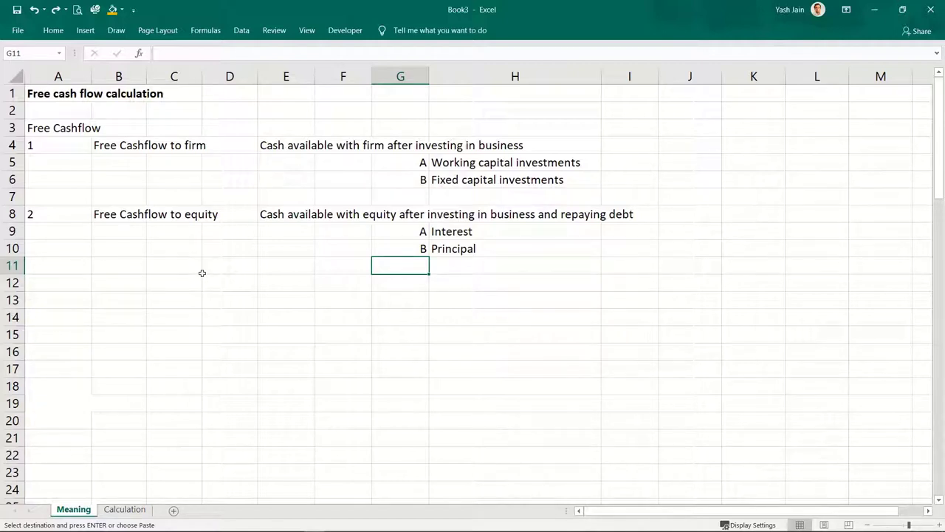
Go to the blank Calculation sheet, then switch over to Chrome.
key(Up)
key(Left)
key(Left)
key(Left)
key(Up)
key(Left)
key(Up)
key(Left)
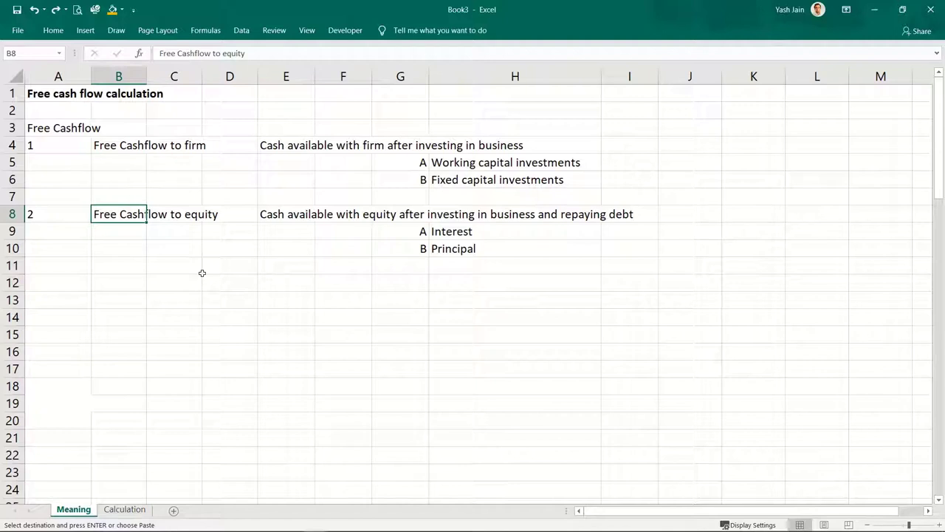
key(Up)
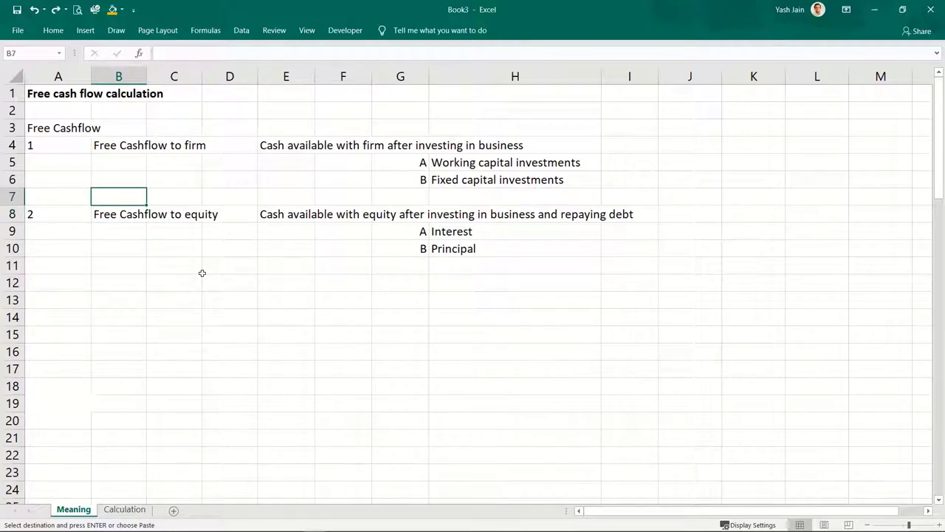
key(ctrl+Page_Down)
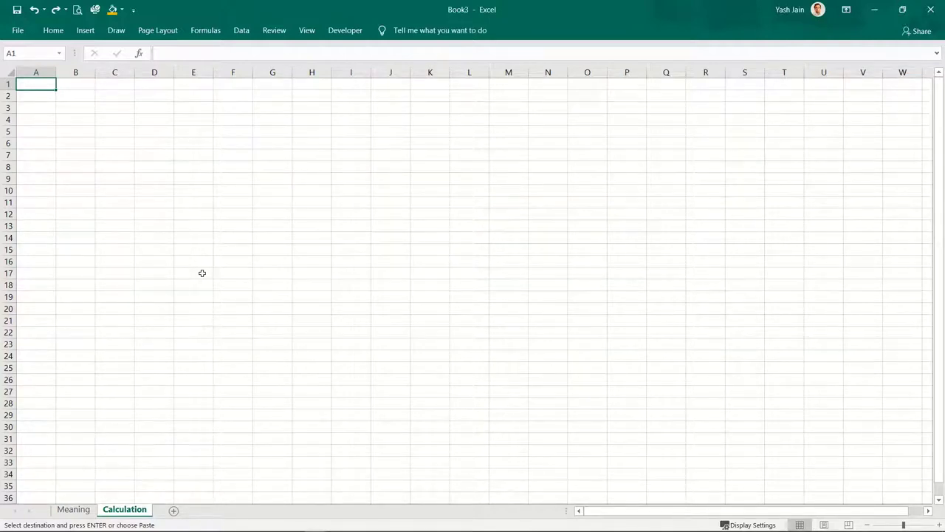
key(alt+Tab)
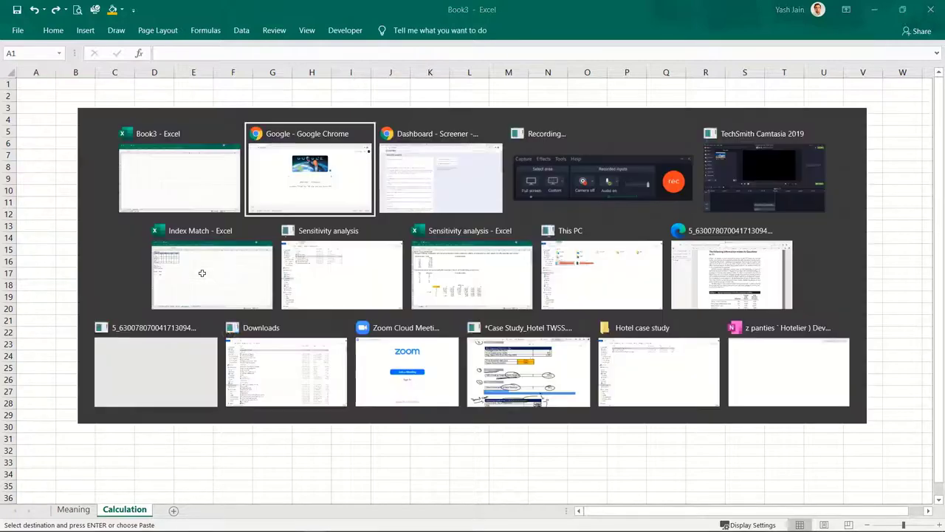
Search Google for 'screener' and open the Screener.in website.
click(352, 253)
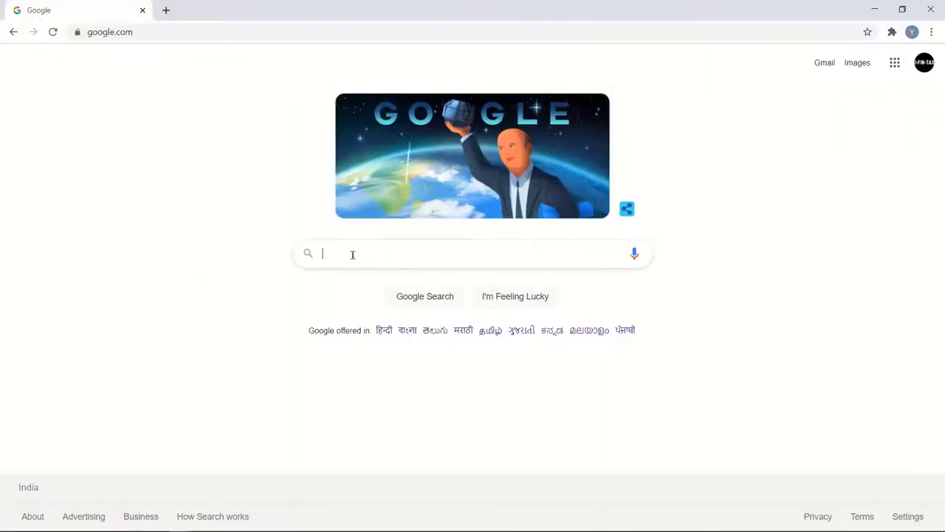
text(screener)
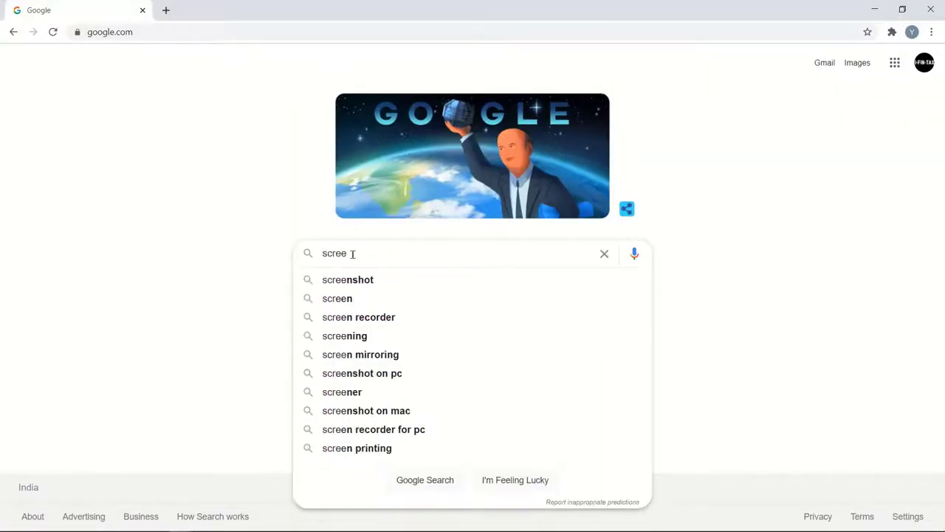
key(Down)
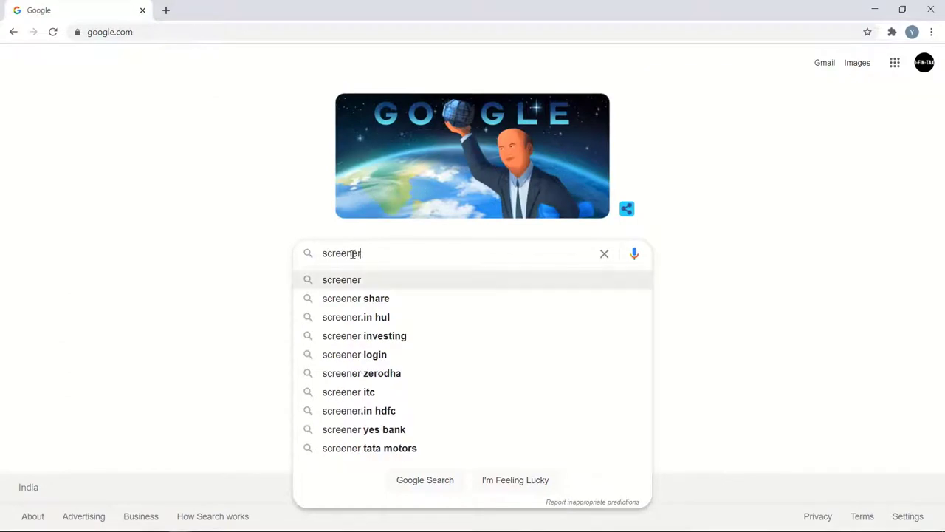
key(Return)
click(200, 174)
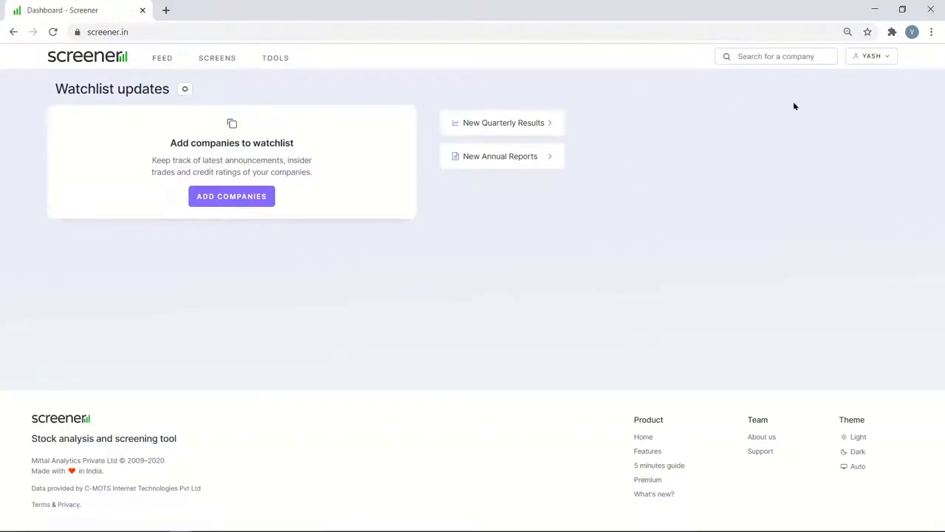
Search Screener for 'hindu' and open the Hindustan Unilever Ltd company page.
click(795, 56)
text(h)
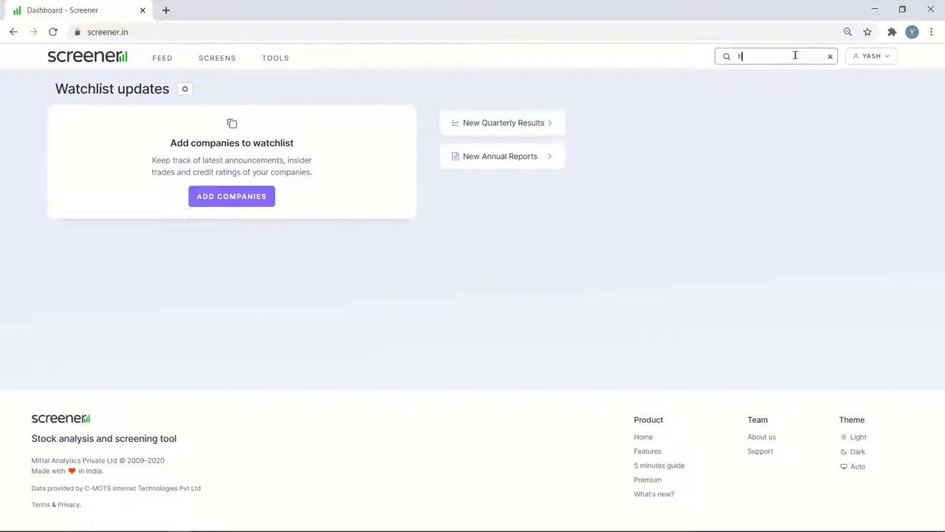
text(indu)
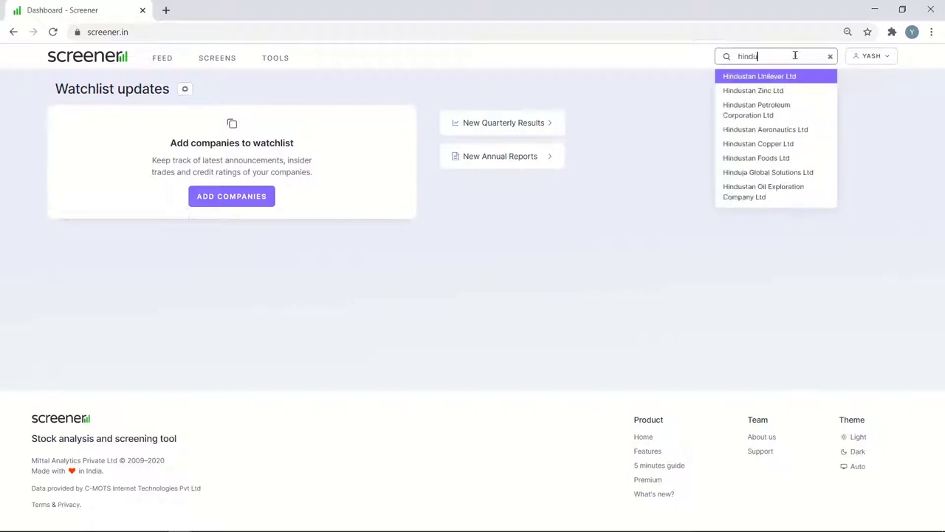
click(803, 78)
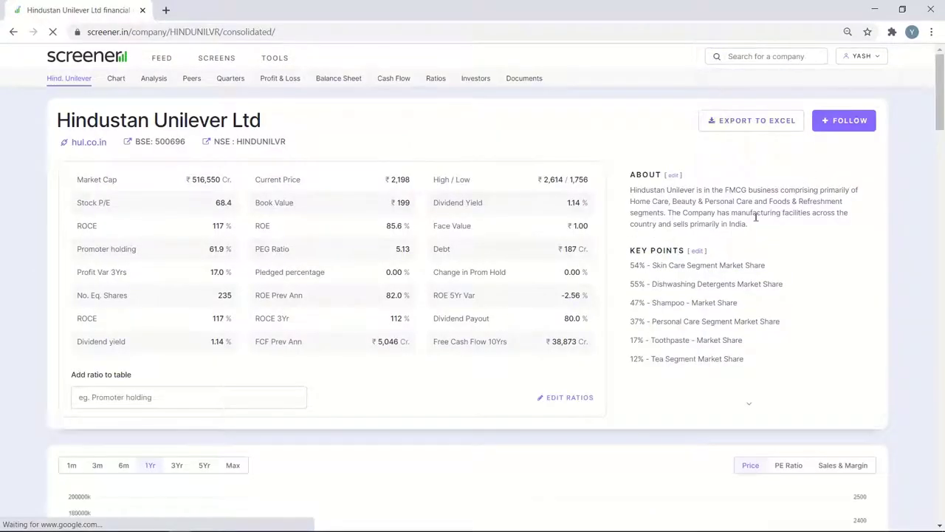
scroll(536, 274, down, 2)
scroll(536, 275, up, 1)
scroll(536, 275, up, 1)
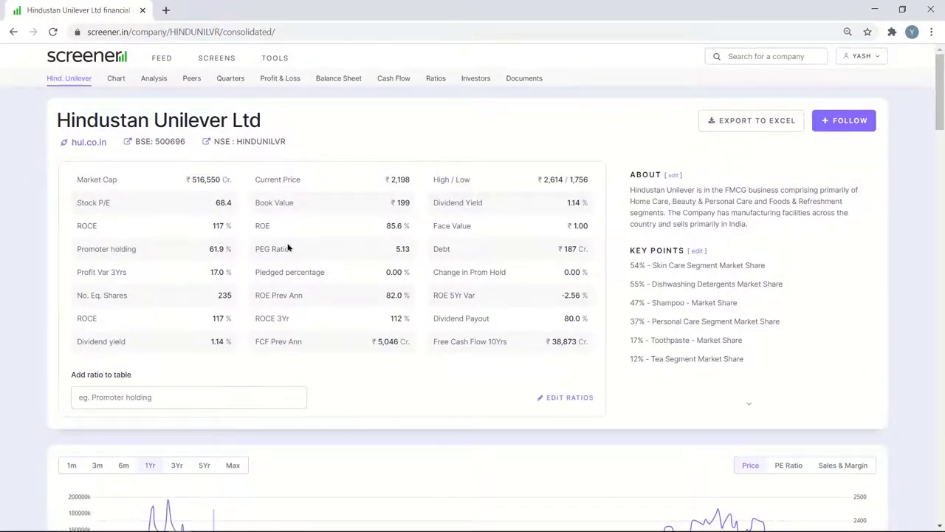
scroll(288, 248, down, 10)
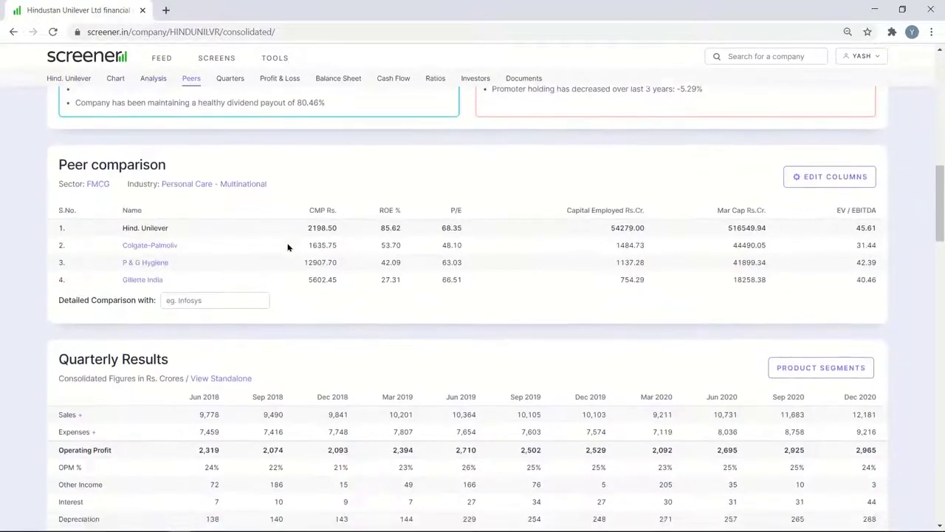
scroll(287, 249, down, 2)
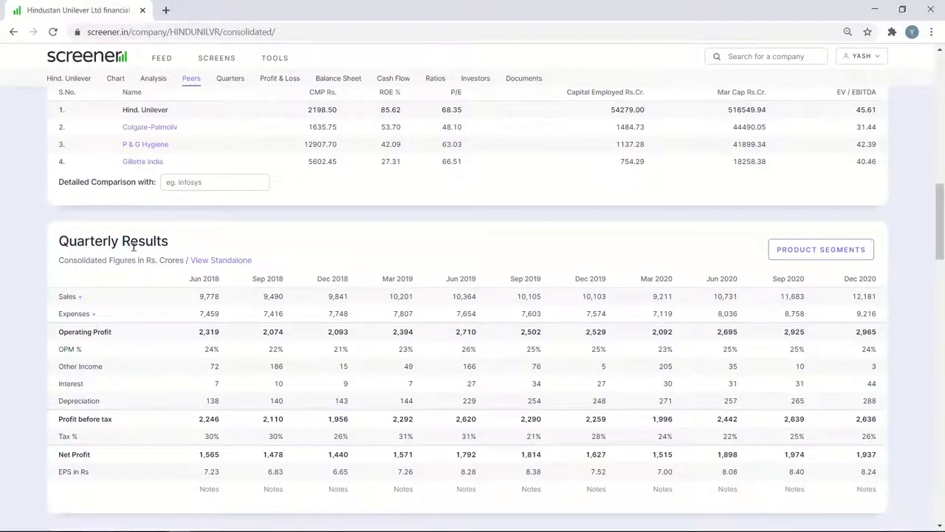
scroll(134, 248, down, 5)
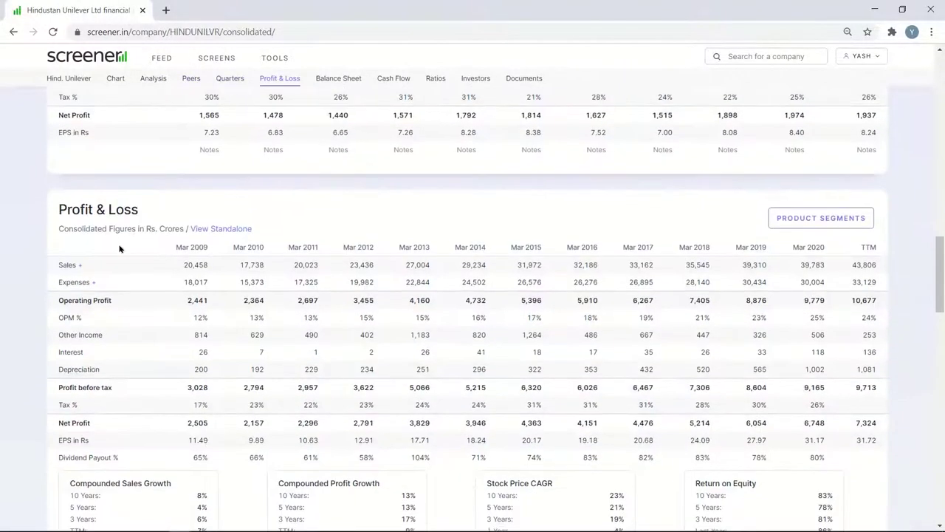
scroll(118, 210, down, 5)
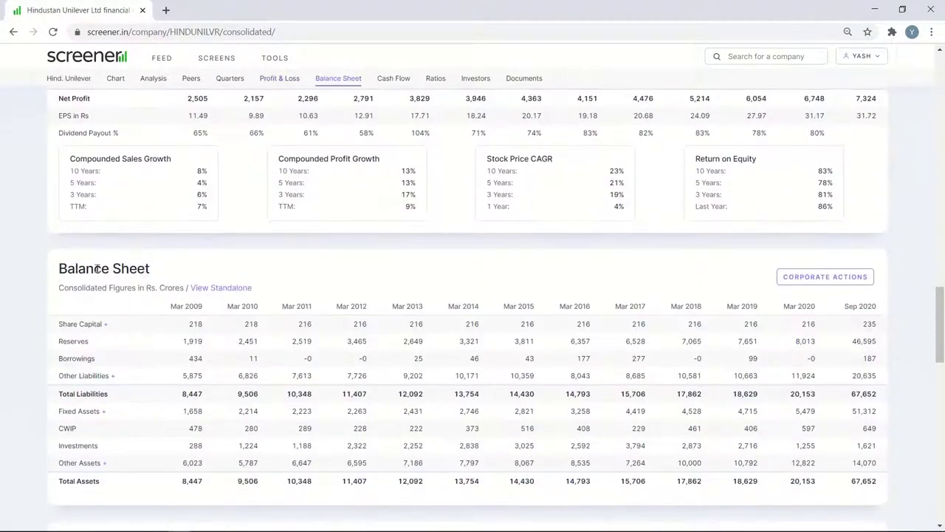
scroll(99, 269, down, 4)
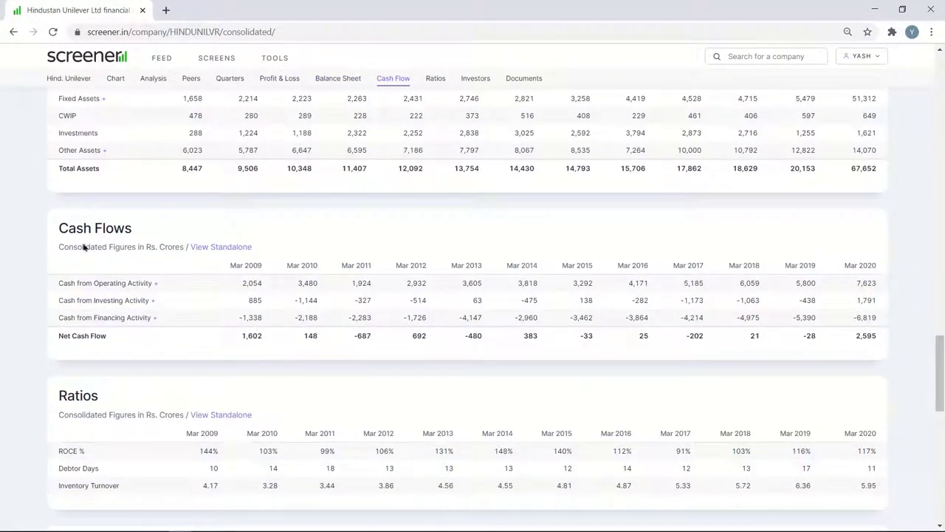
scroll(105, 397, up, 10)
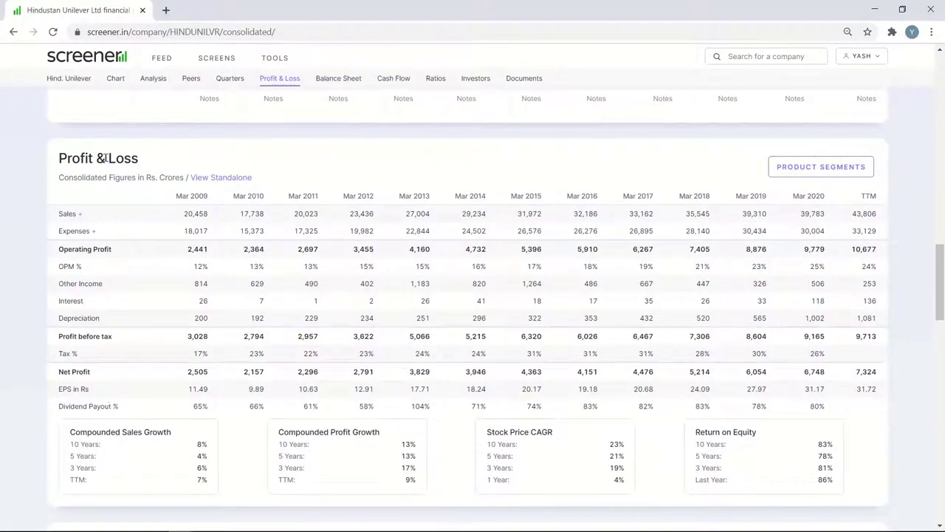
drag(59, 157, 131, 158)
scroll(130, 161, down, 1)
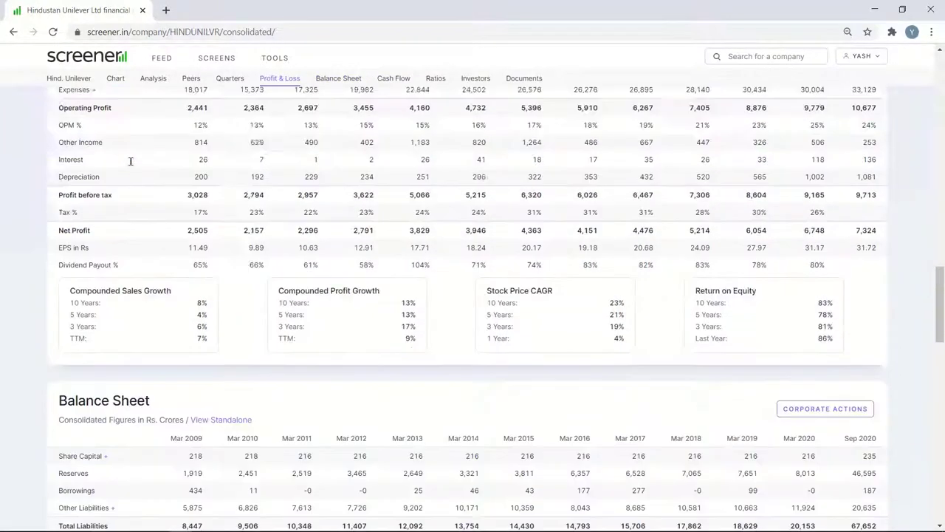
scroll(103, 312, down, 5)
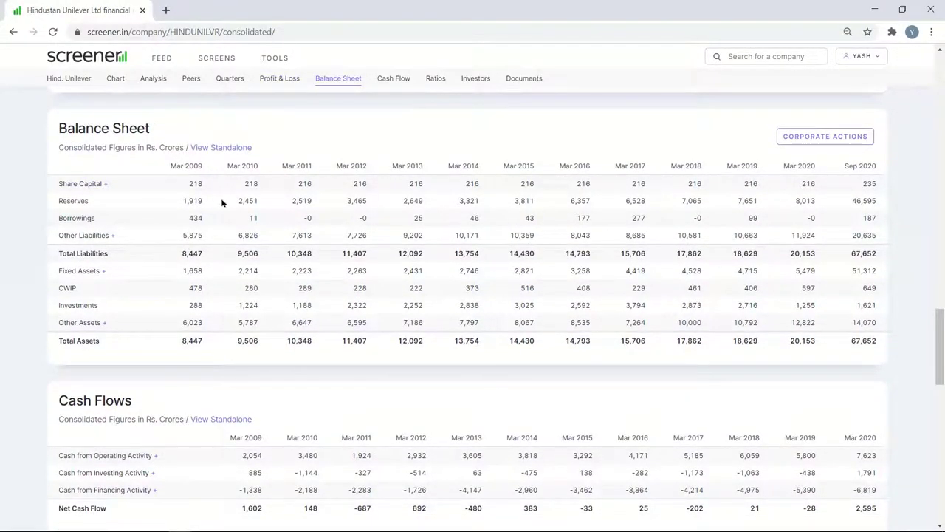
scroll(221, 198, up, 7)
scroll(163, 243, down, 2)
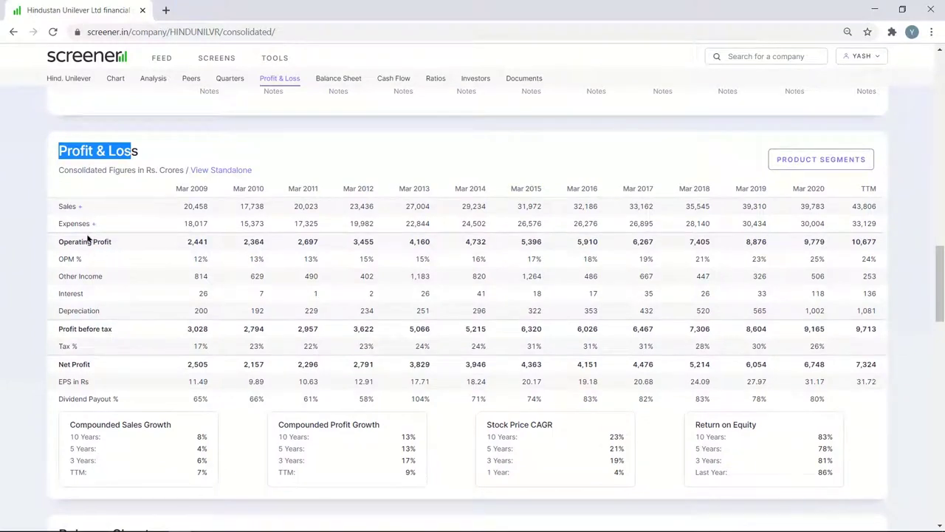
Select the Profit & Loss table from its heading to the last row, then return to Excel.
click(59, 150)
drag(60, 150, 826, 400)
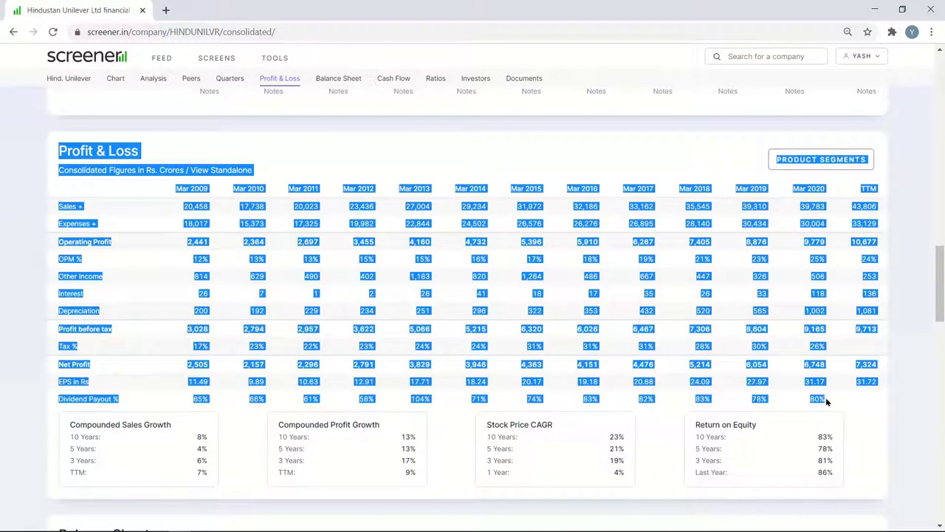
key(alt+Tab)
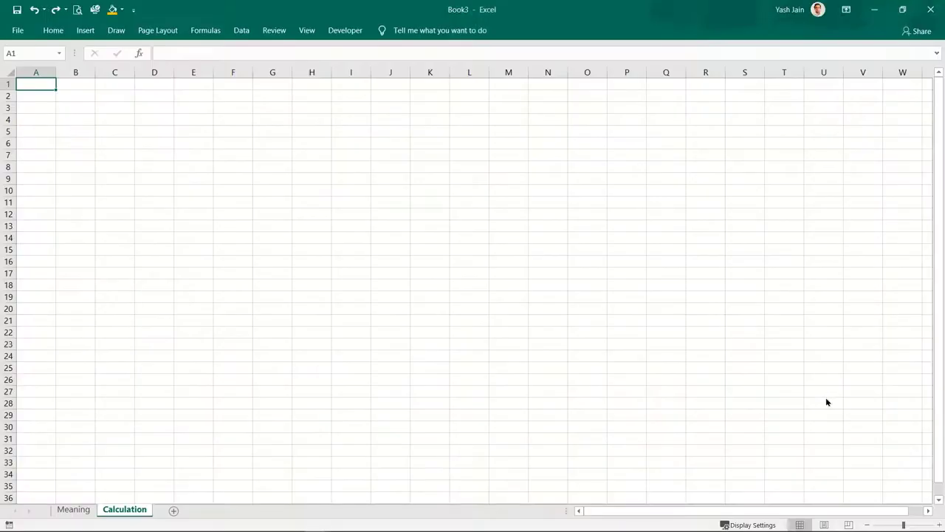
Paste the Profit & Loss table at A1 of the Calculation sheet and go back to Screener.
key(ctrl+v)
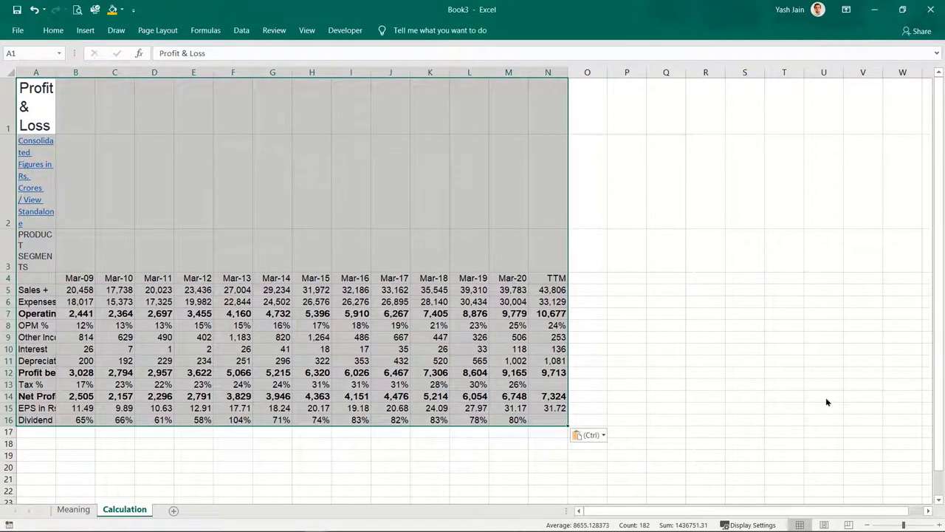
key(Down)
key(Down)
key(Down)
key(Up)
key(Up)
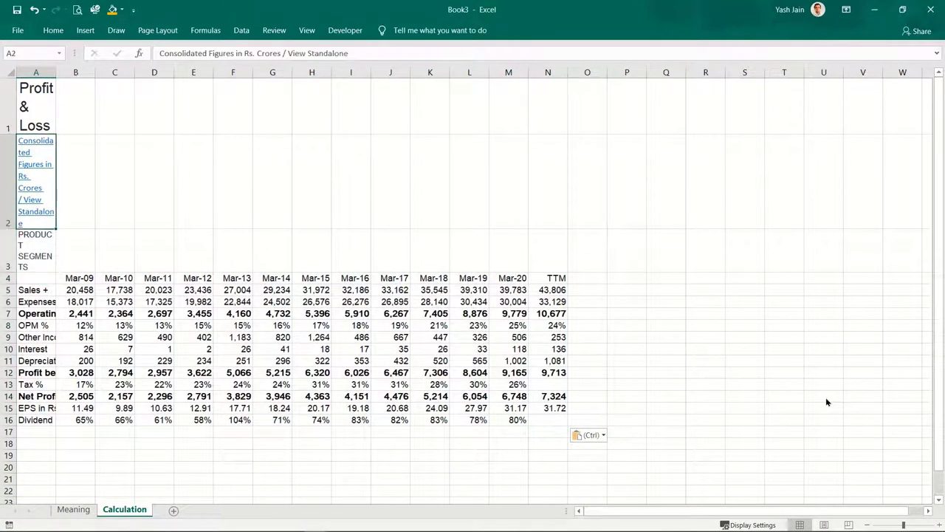
key(alt+Tab)
scroll(827, 401, down, 8)
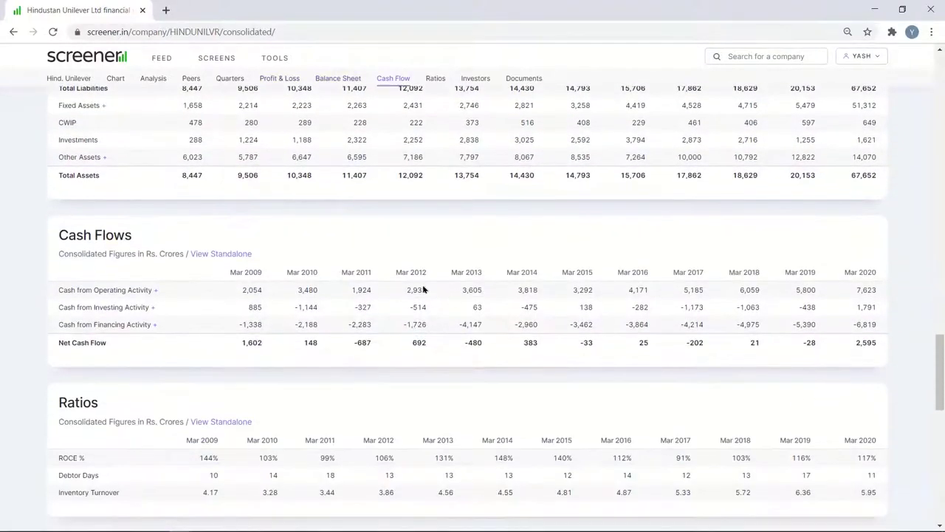
Expand the operating, investing and financing cash flow breakdowns and select the whole Cash Flows table.
click(156, 290)
scroll(146, 337, down, 2)
scroll(146, 339, down, 1)
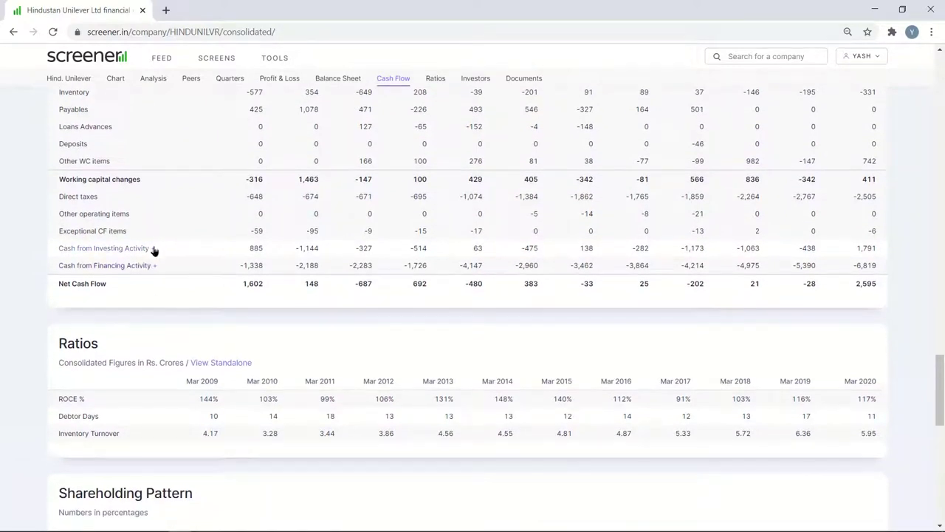
click(154, 249)
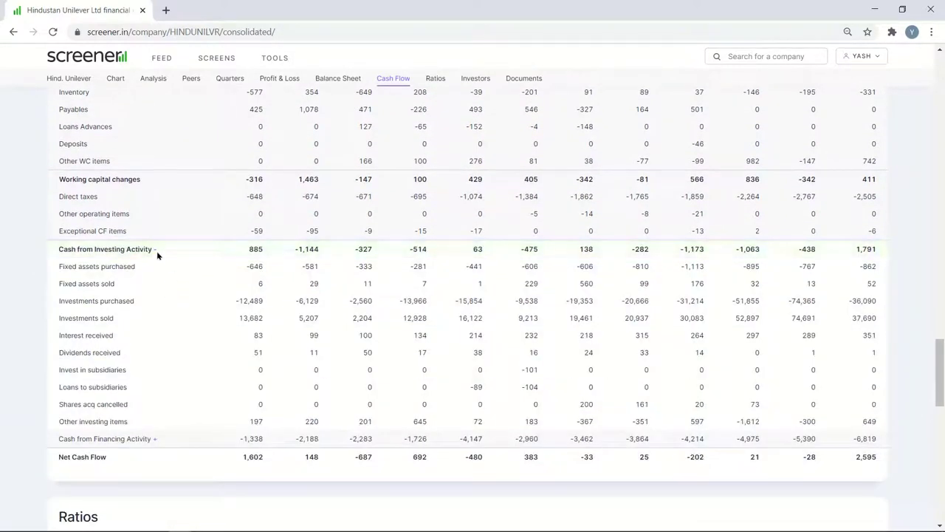
scroll(157, 253, down, 1)
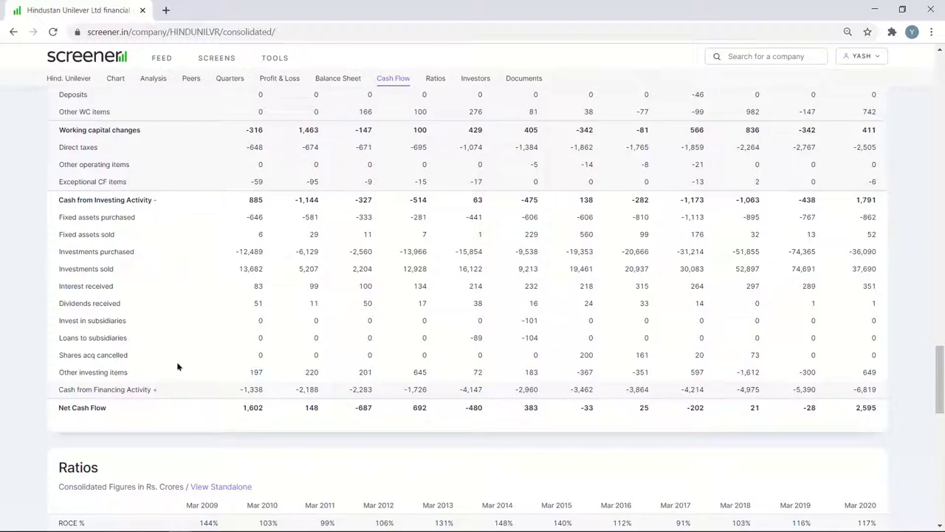
scroll(155, 372, down, 1)
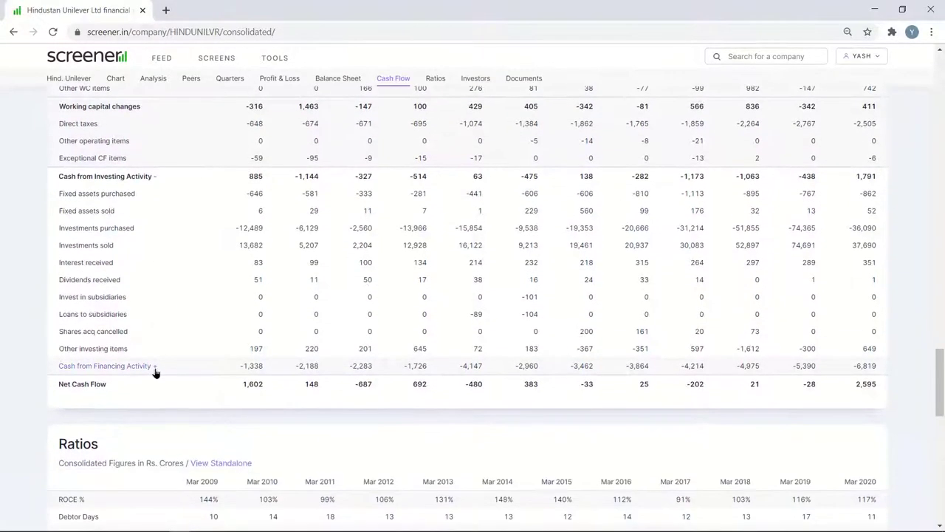
click(153, 367)
scroll(194, 320, up, 5)
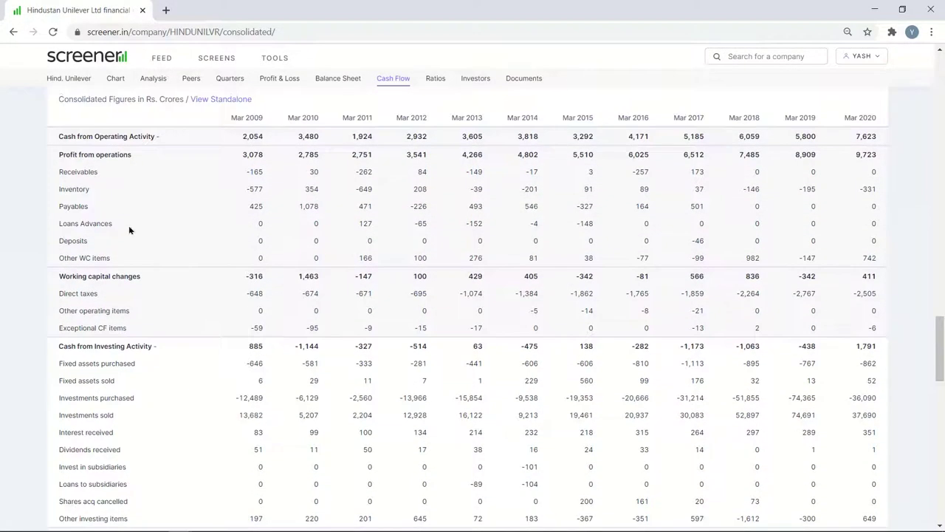
drag(59, 265, 894, 210)
Paste the Cash Flows table below the Profit & Loss table and check its year headers.
key(alt+Tab)
key(Down)
key(Down)
key(Down)
key(Down)
key(Down)
key(Down)
key(Down)
key(Down)
key(Down)
key(Down)
key(Down)
key(Down)
key(Down)
key(Down)
key(Down)
key(Down)
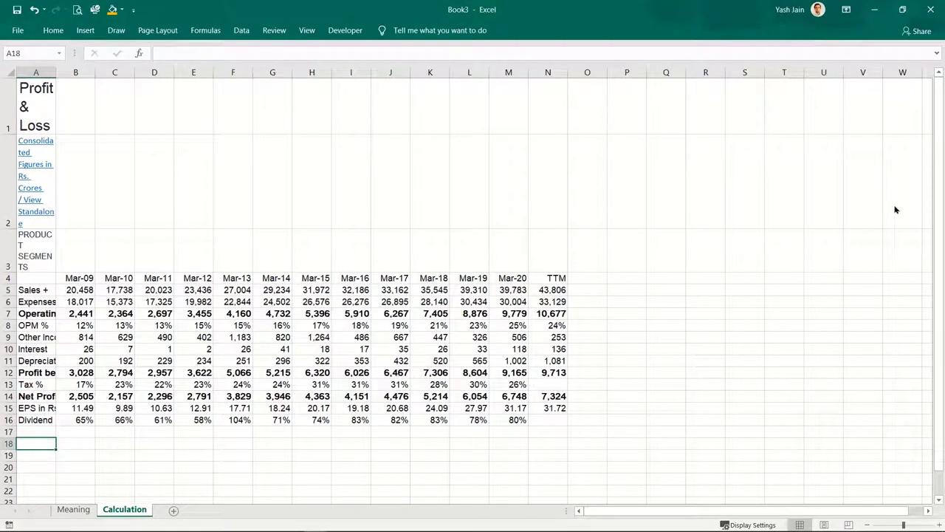
key(ctrl+v)
key(Down)
key(Down)
key(Down)
key(Up)
key(Right)
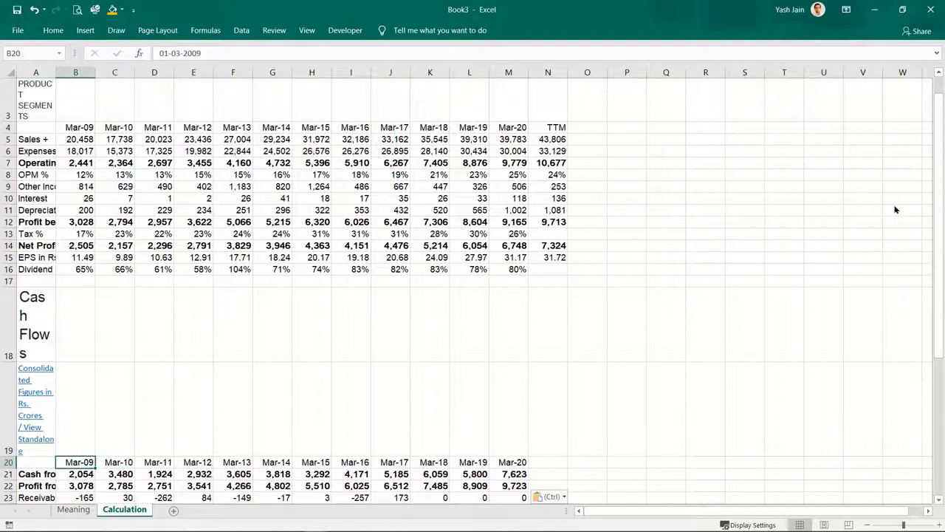
key(Right)
key(Right)
key(Right)
key(Right)
key(Right)
key(Right)
key(Right)
key(Right)
key(Right)
key(Right)
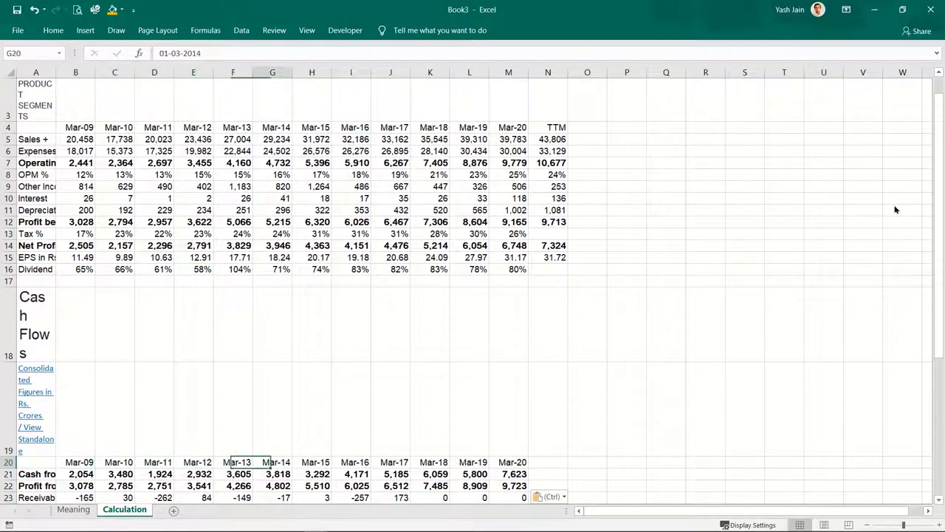
key(Right)
key(Up)
key(Up)
key(Up)
key(Up)
key(Up)
key(Up)
key(Up)
key(Up)
key(Up)
key(Up)
key(Up)
key(Up)
key(Up)
key(Up)
key(Up)
key(Up)
key(Up)
key(Up)
key(Up)
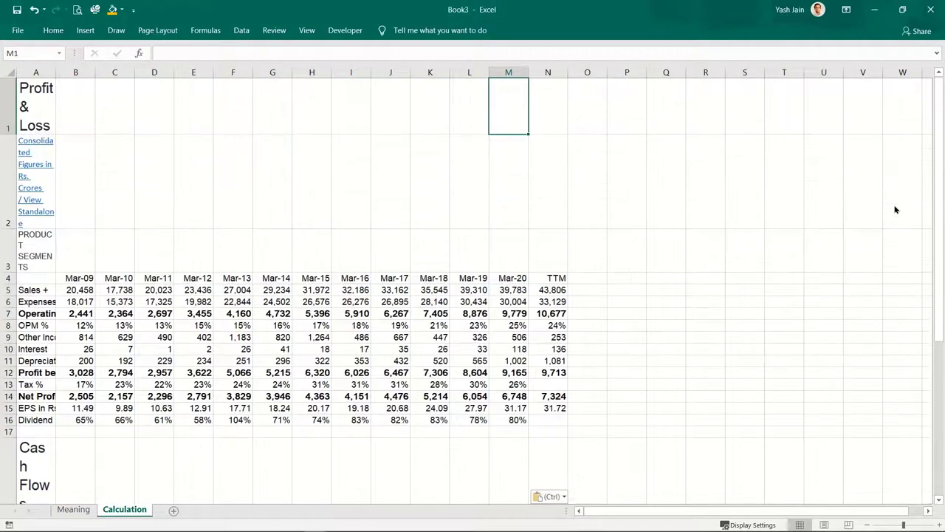
Clear the TTM values from column N and return to the table title.
click(539, 71)
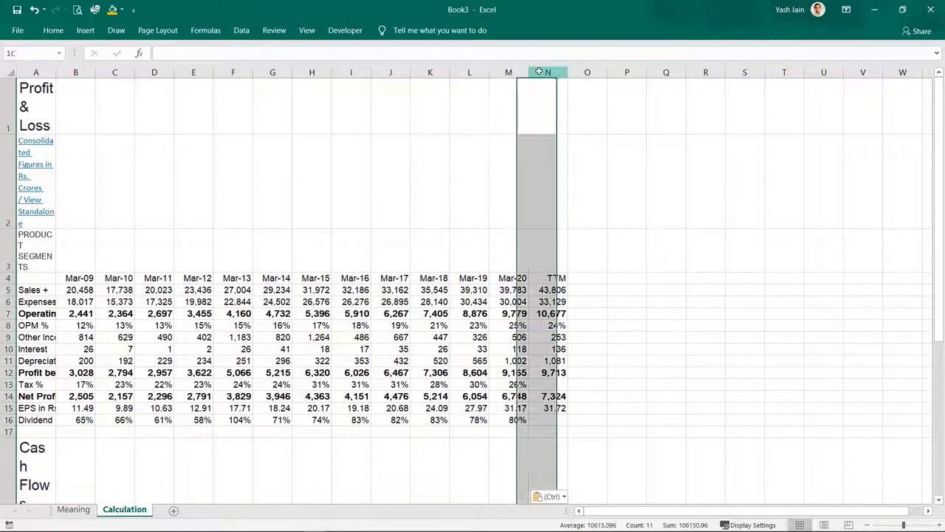
key(Delete)
key(Left)
key(Left)
key(Left)
key(Left)
key(Left)
key(Left)
key(Left)
key(Left)
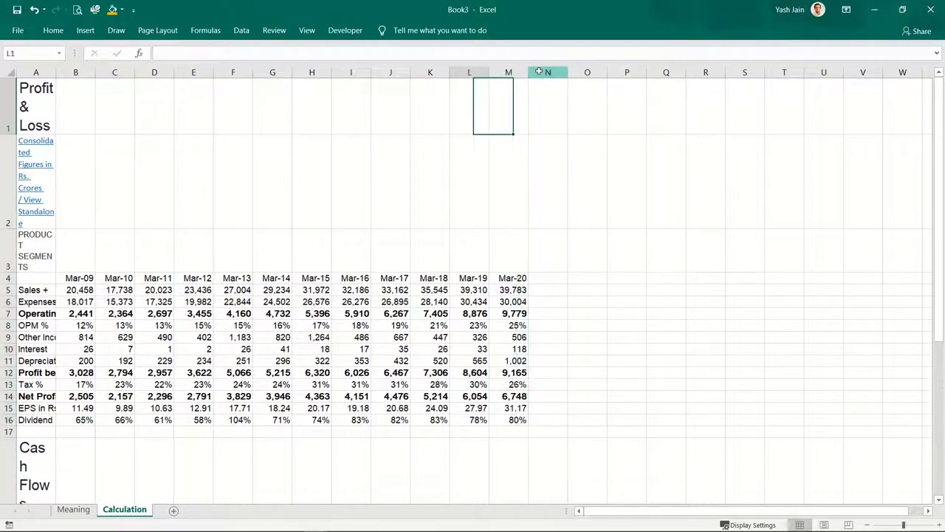
key(Down)
key(Down)
key(Down)
key(Down)
key(Left)
key(Left)
key(Down)
key(Down)
key(Down)
key(Down)
key(Down)
key(Down)
key(Down)
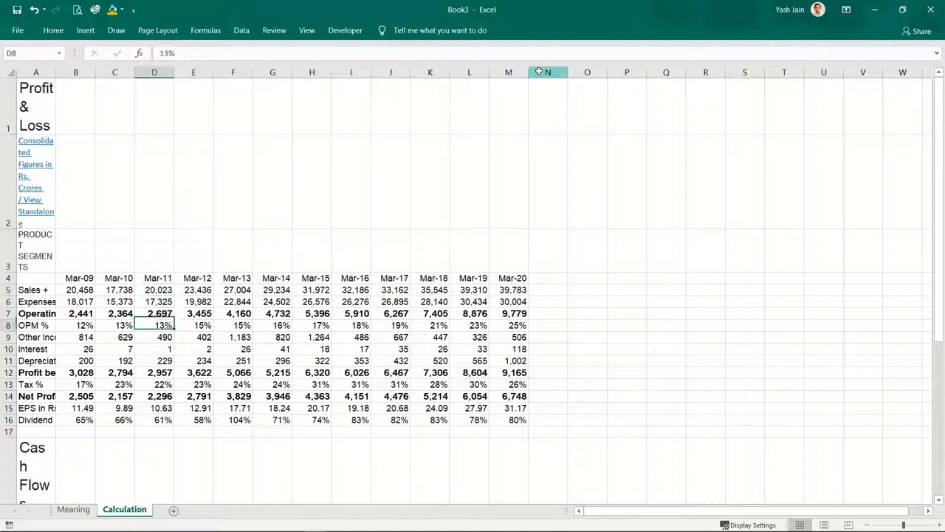
key(Up)
key(Left)
key(Up)
key(Up)
key(Up)
key(Up)
key(Up)
key(Left)
key(Up)
key(Up)
key(Up)
key(Left)
key(Up)
key(Up)
AutoFit every column width across the whole worksheet.
key(ctrl+a)
key(ctrl+a)
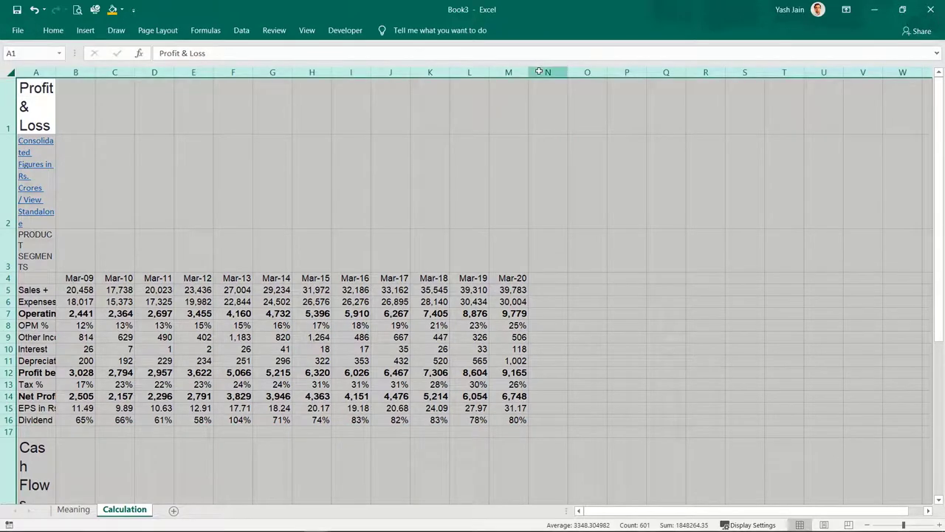
key(alt+h)
text(oia)
key(Down)
key(Down)
key(Down)
Delete the empty rows 2 and 3 below the title.
key(Up)
key(Up)
key(Up)
key(Down)
key(Down)
key(Up)
key(Up)
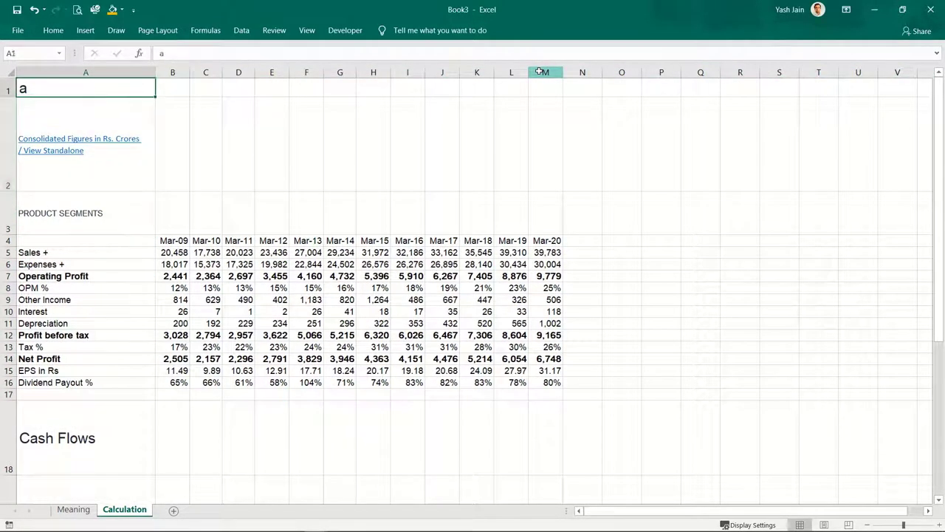
key(Down)
key(shift+Down)
key(shift+space)
key(alt+h)
key(o)
key(a)
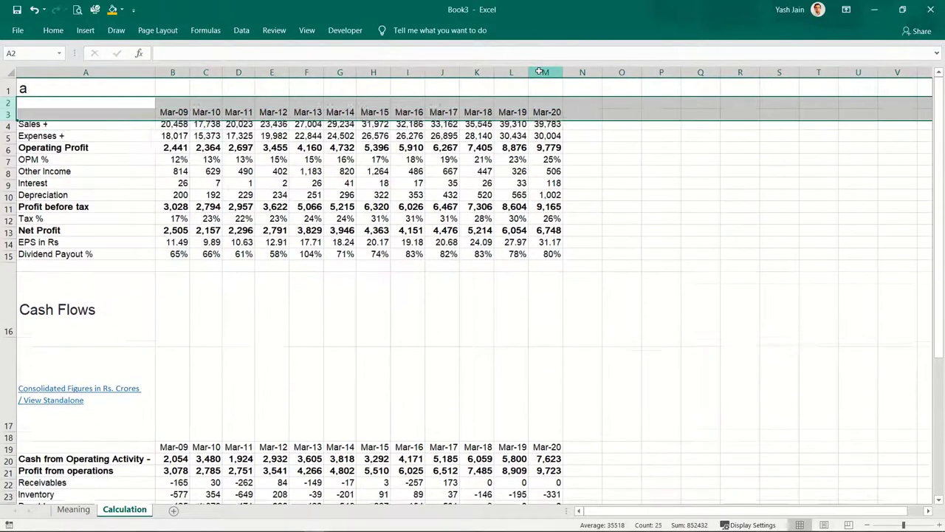
key(ctrl+minus)
key(Up)
Retitle cell A1 as 'P&L Account'.
text(P)
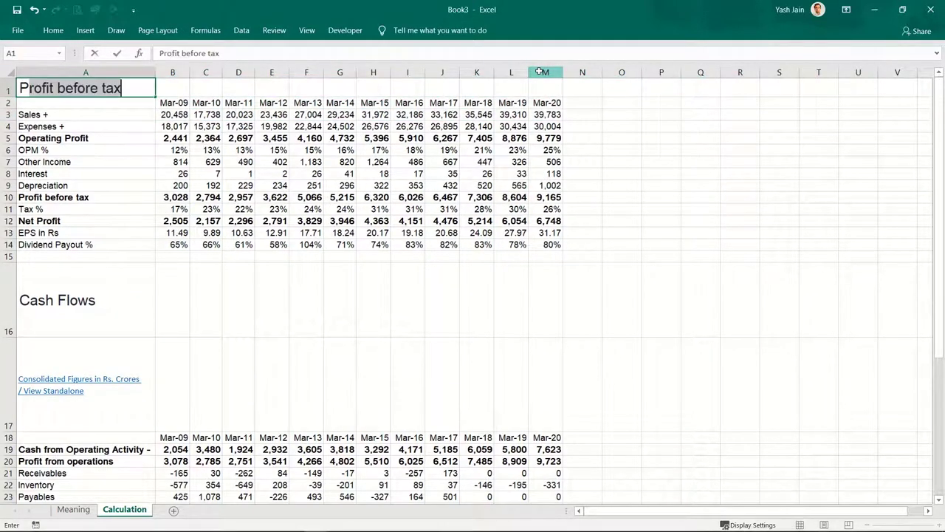
text(&L Account)
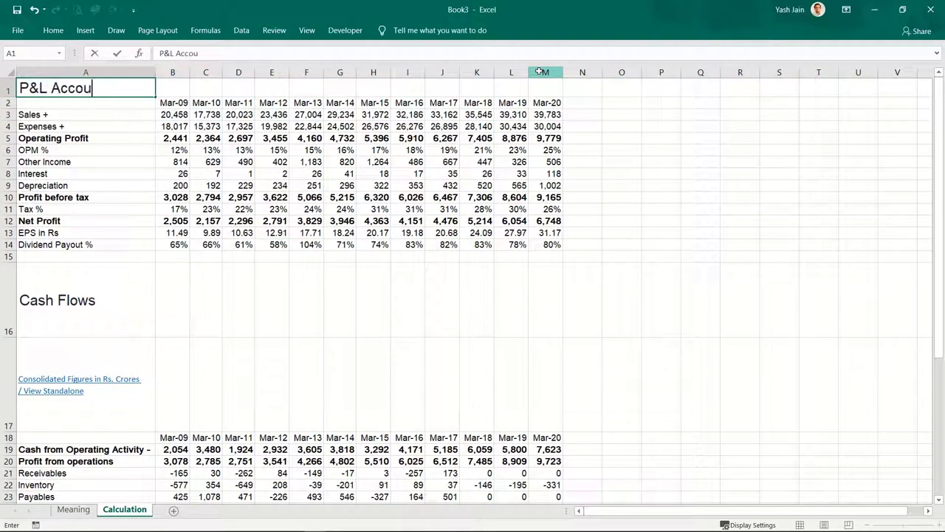
key(Return)
key(Down)
key(Down)
key(Down)
key(Down)
key(Down)
key(Down)
key(Down)
key(Down)
key(Down)
key(Down)
key(Down)
key(Down)
key(Down)
key(Down)
key(Down)
key(Down)
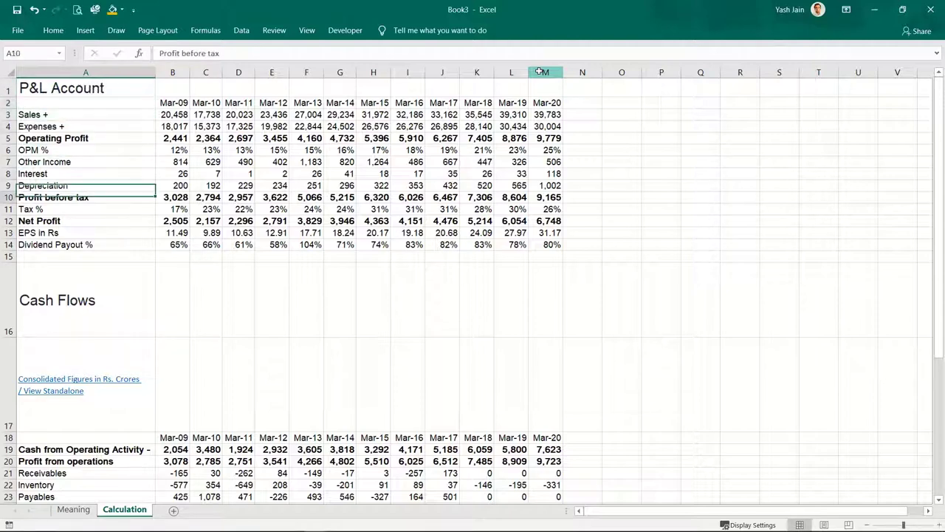
Delete the link row under Cash Flows and review the cash flow line items.
key(Up)
key(shift+space)
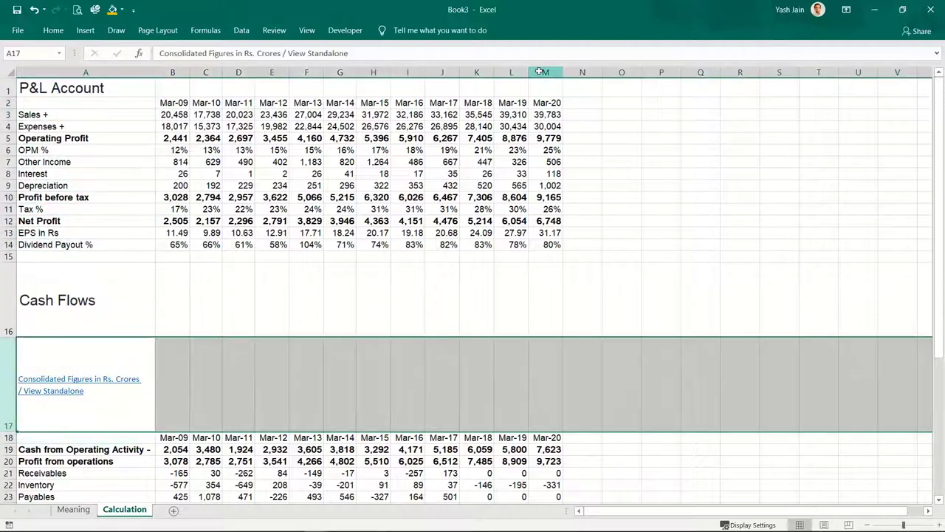
key(ctrl+minus)
key(Down)
key(Up)
key(Down)
key(Down)
key(Down)
key(Down)
key(Down)
key(Down)
key(Down)
key(Down)
key(Down)
key(Down)
key(Down)
key(Down)
key(Down)
key(Down)
key(Down)
key(Down)
key(Down)
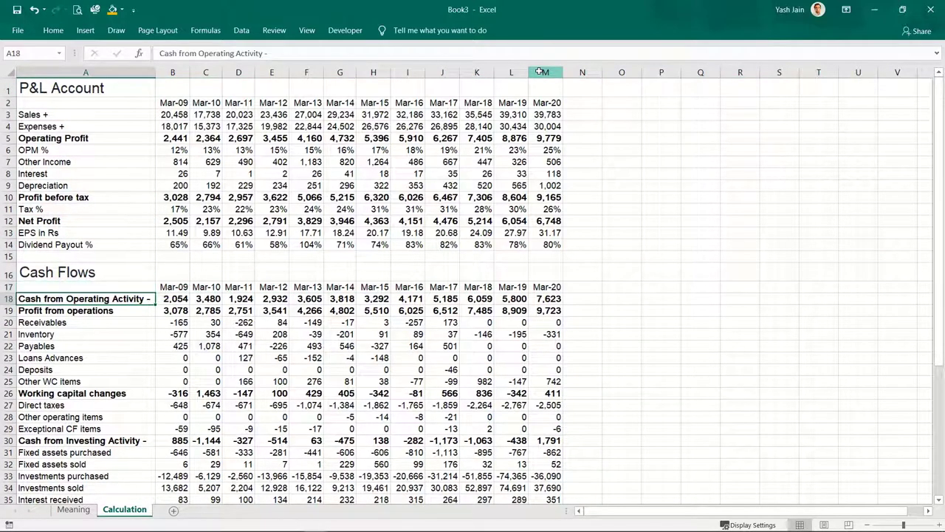
key(Down)
key(Down)
key(Down)
key(Down)
key(Down)
key(Down)
key(Down)
key(Down)
key(Down)
key(Down)
key(Down)
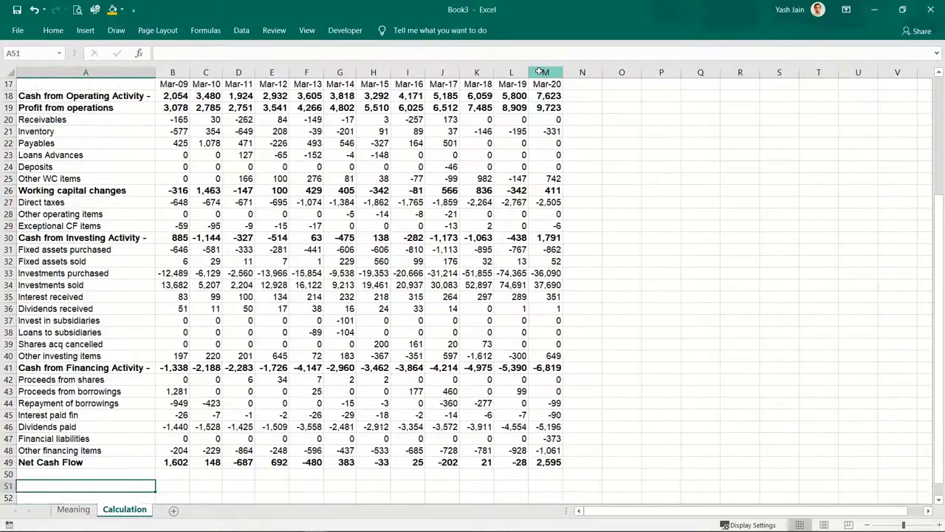
key(Up)
key(Up)
key(Up)
key(Up)
key(Up)
key(Up)
key(Up)
key(Up)
key(Up)
key(Up)
key(Up)
key(Up)
key(Up)
key(Up)
key(Up)
key(Up)
key(Up)
key(Up)
key(Up)
key(Up)
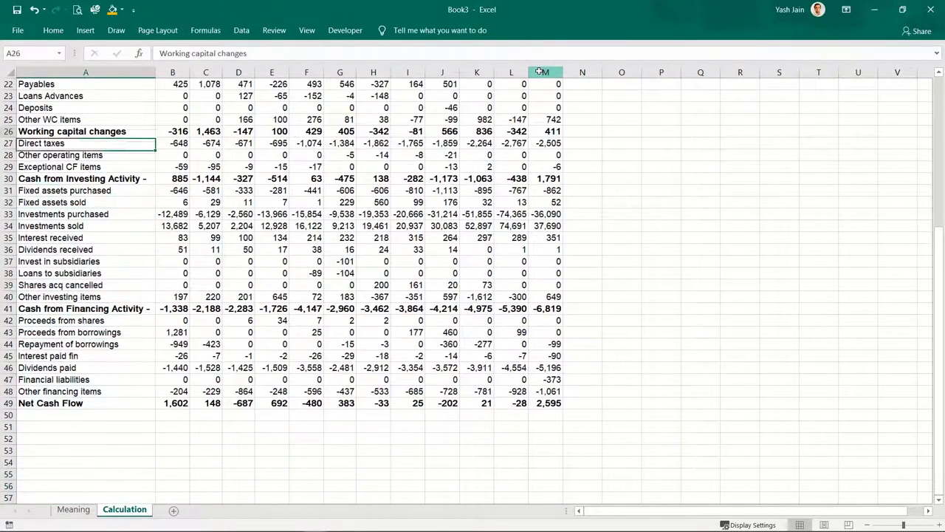
Add a new worksheet after Calculation and name it 'Free Cashflows'.
click(173, 509)
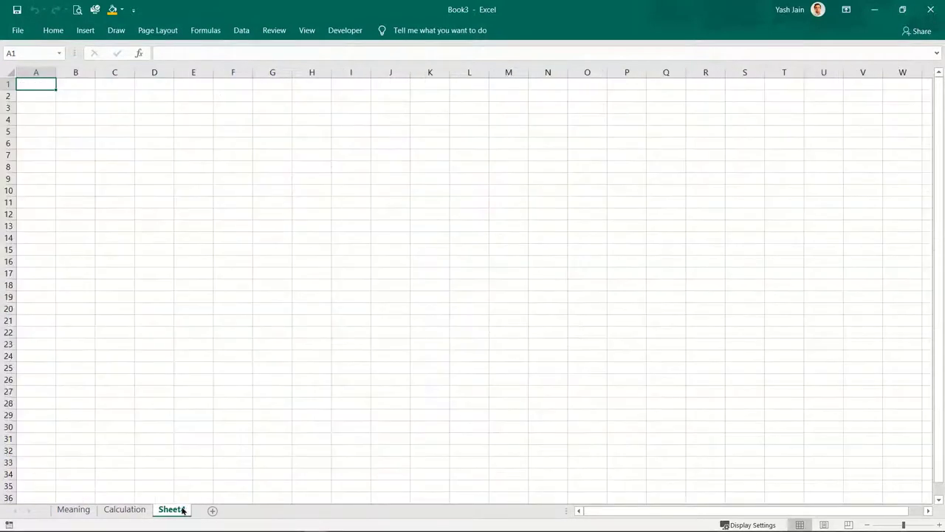
double_click(183, 509)
text(Free)
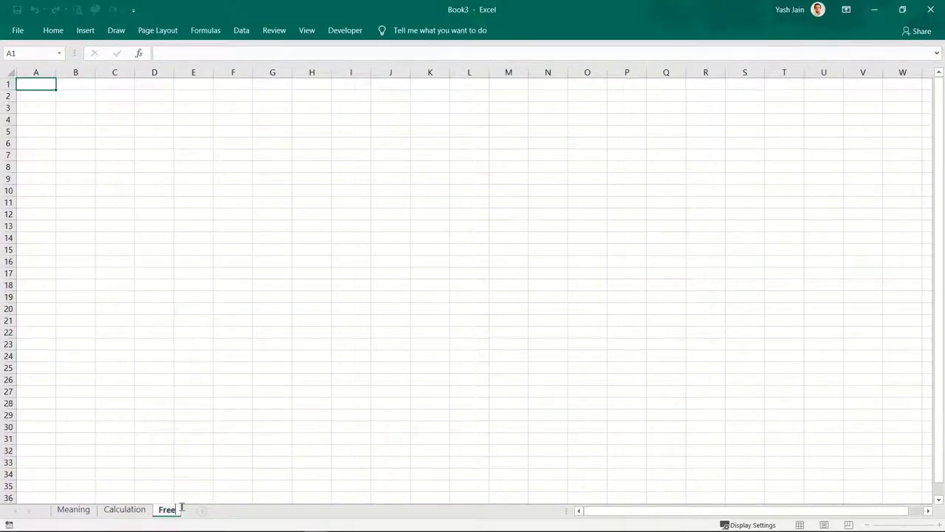
text( cashflowe)
key(BackSpace)
key(BackSpace)
text(ws)
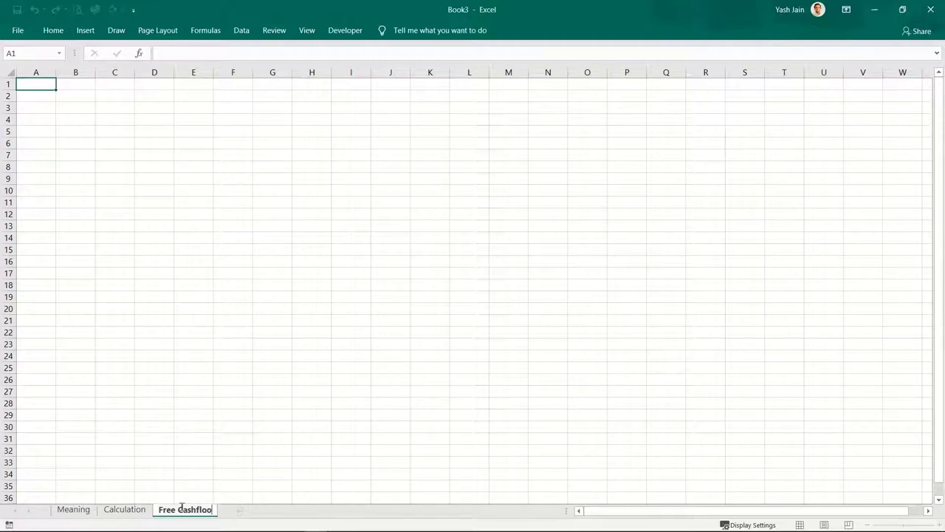
key(BackSpace)
key(BackSpace)
text(ws)
key(Return)
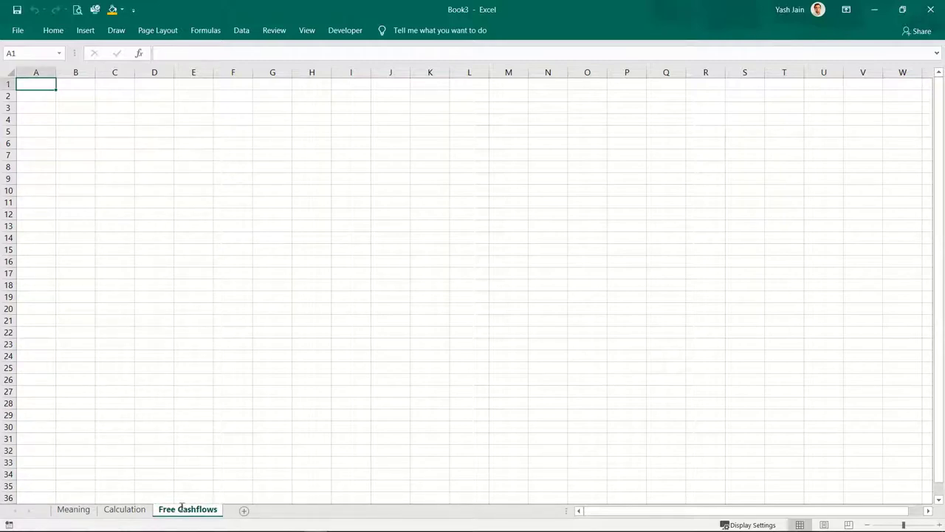
Enter a trial NP label in A2, then clear it so the sheet stays blank.
key(Right)
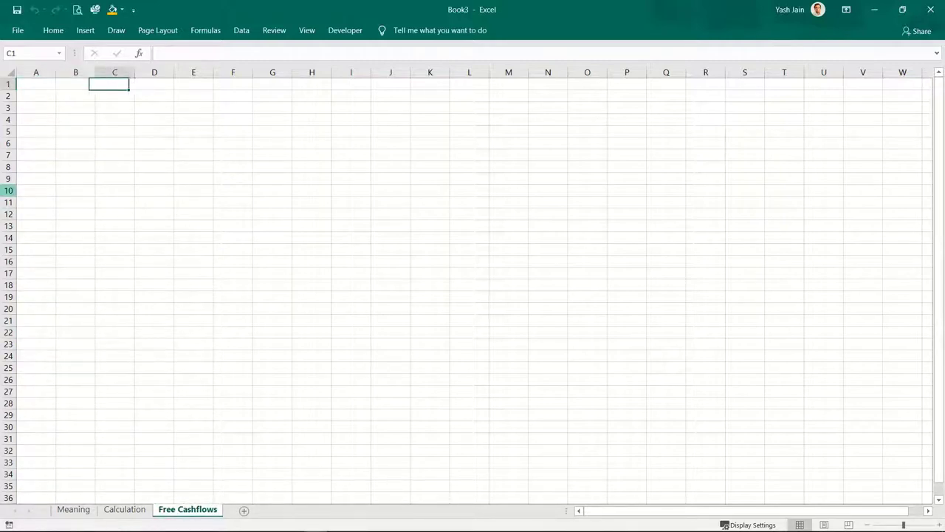
key(Down)
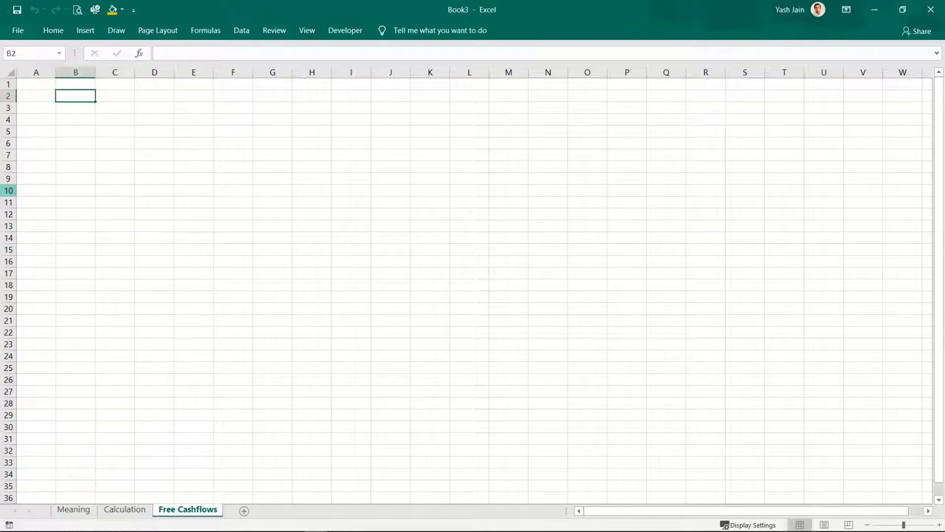
key(Down)
key(Left)
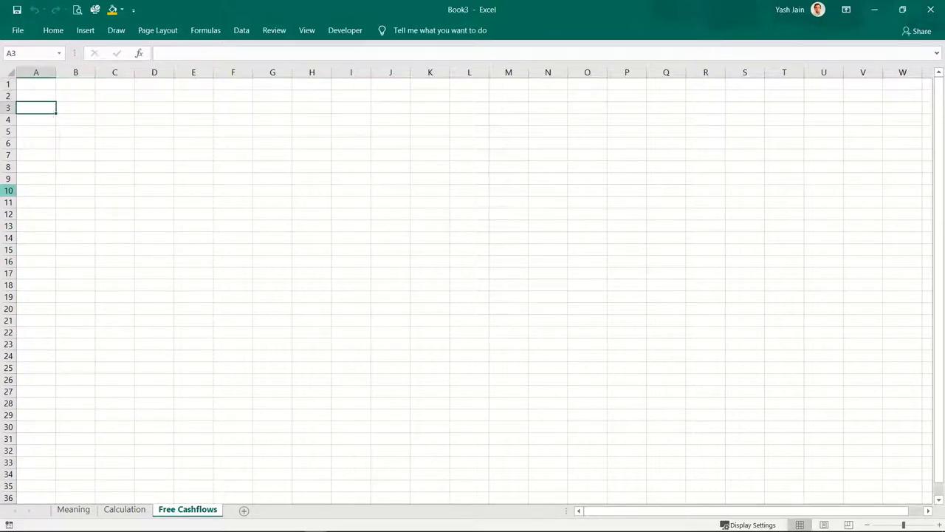
key(Up)
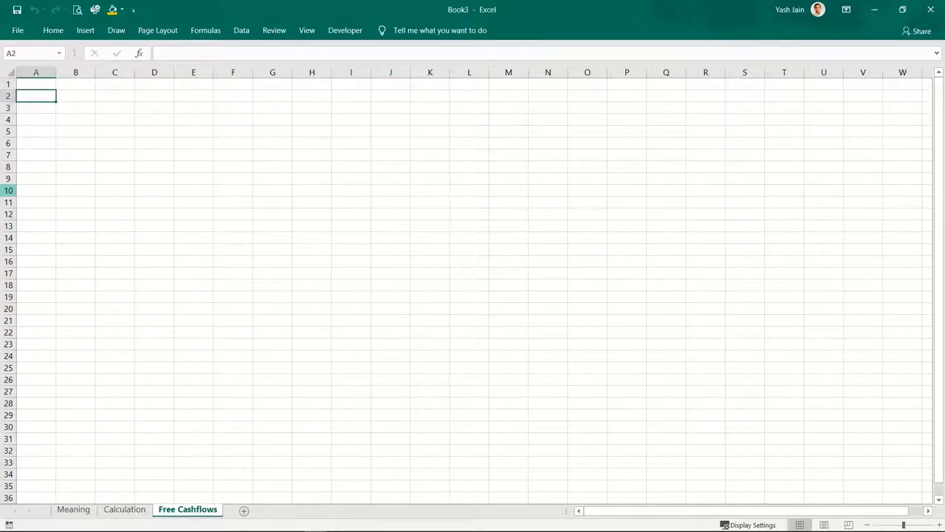
text(NP)
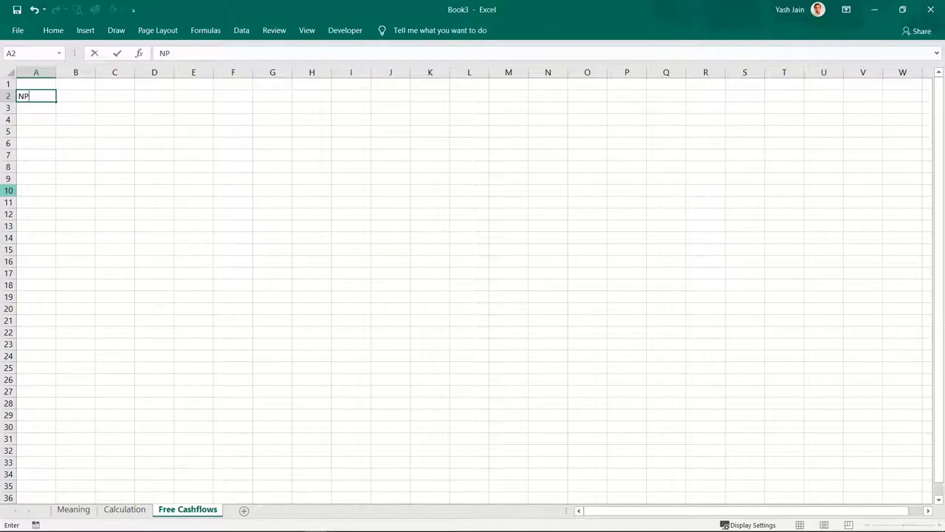
key(Return)
key(Up)
key(Delete)
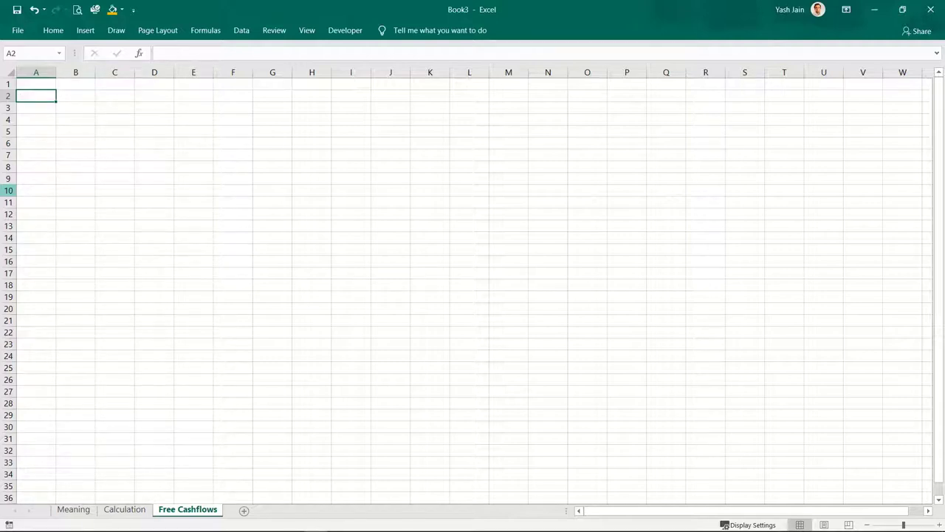
Enter draft labels GP, EBITDA and EBIT down column A from A2.
click(76, 96)
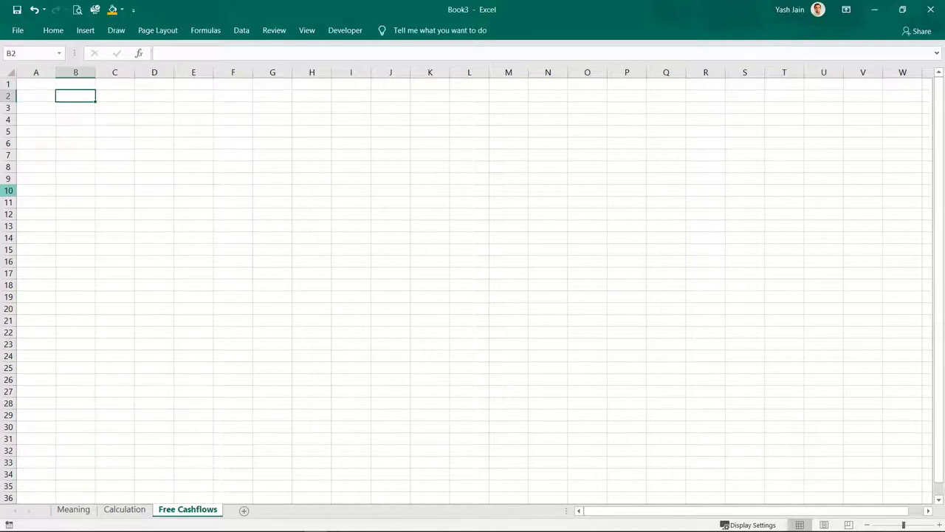
click(35, 96)
text(GP)
key(Return)
text(EBITDA)
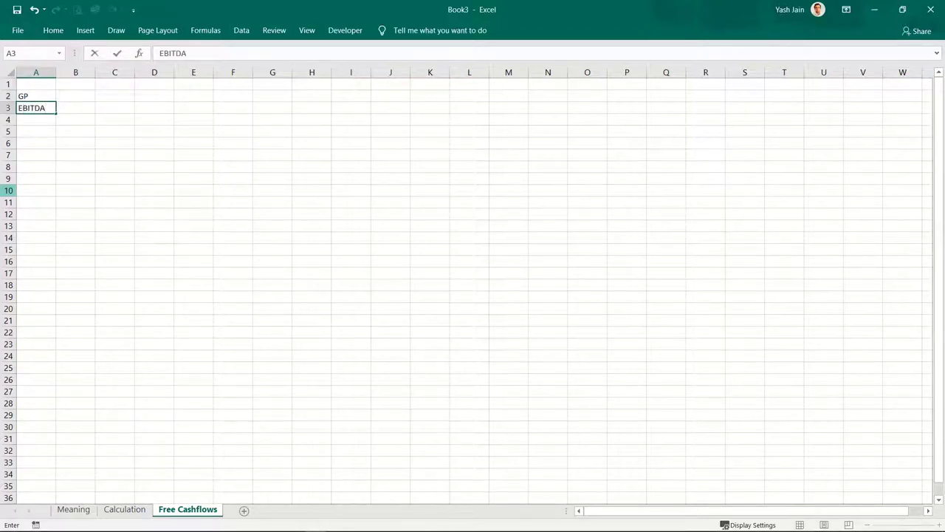
key(Return)
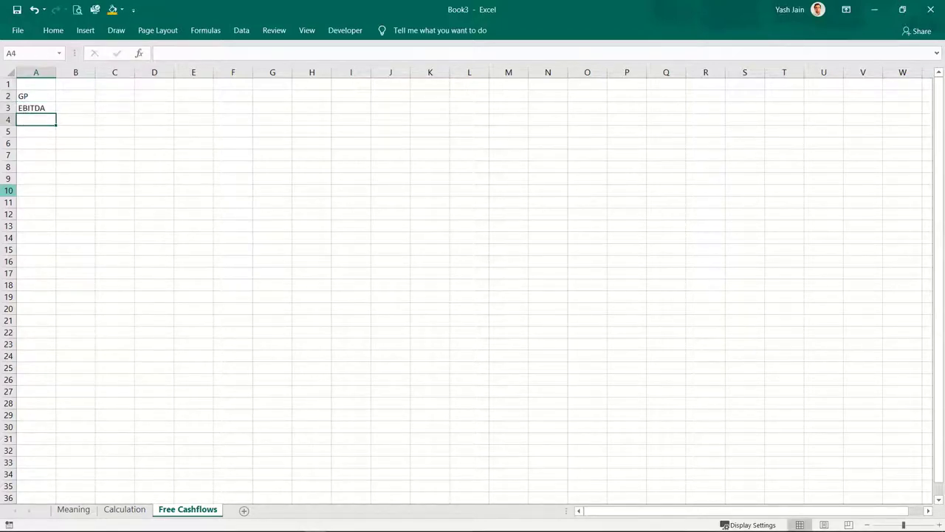
text(EBITDA)
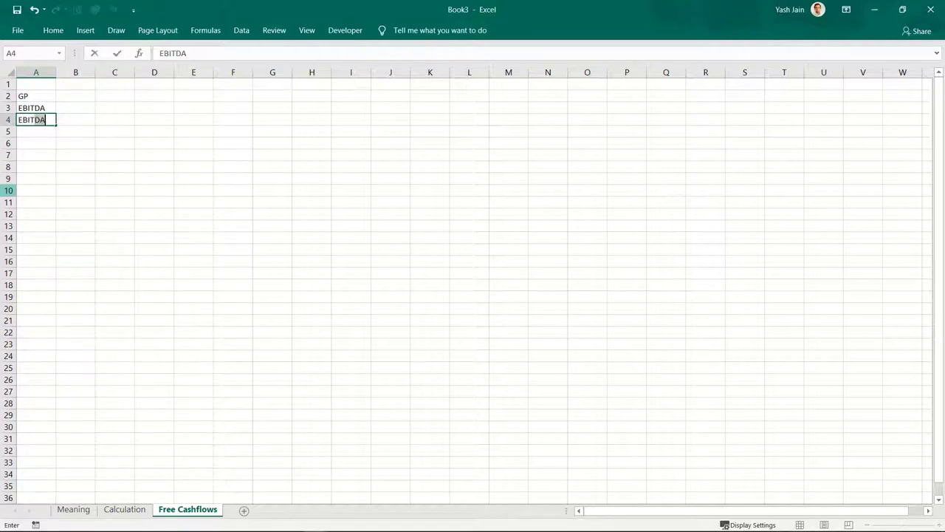
key(BackSpace)
key(BackSpace)
key(Return)
Clear GP from A2 and EBIT from A4, keeping EBITDA in A3.
click(36, 108)
click(35, 119)
click(35, 108)
click(36, 96)
click(36, 120)
click(36, 108)
click(75, 107)
click(36, 108)
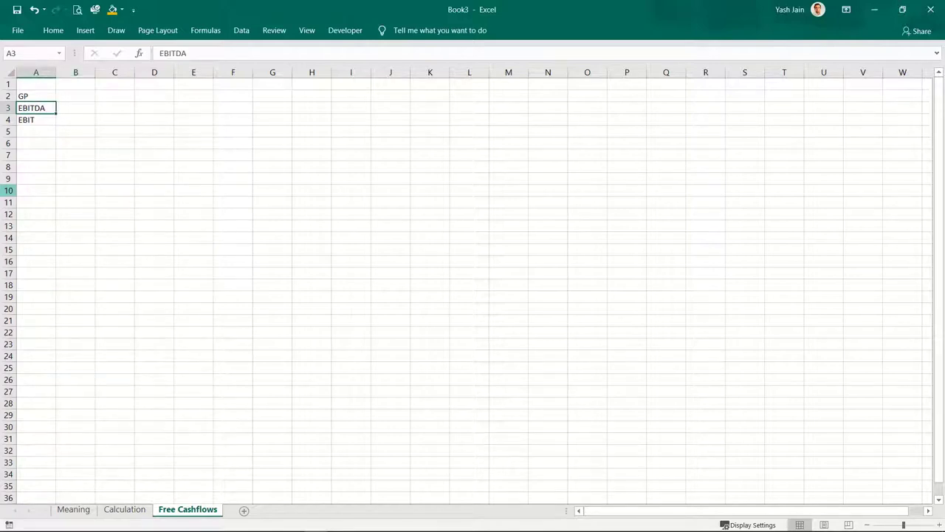
click(75, 108)
click(35, 108)
click(36, 96)
key(Delete)
key(Down)
key(Down)
key(Delete)
Enter 'Less: Dep & Amortization' in A4 and 'EBIT' in A5.
text(Less: DEp)
key(BackSpace)
key(BackSpace)
text(ep & Amorti)
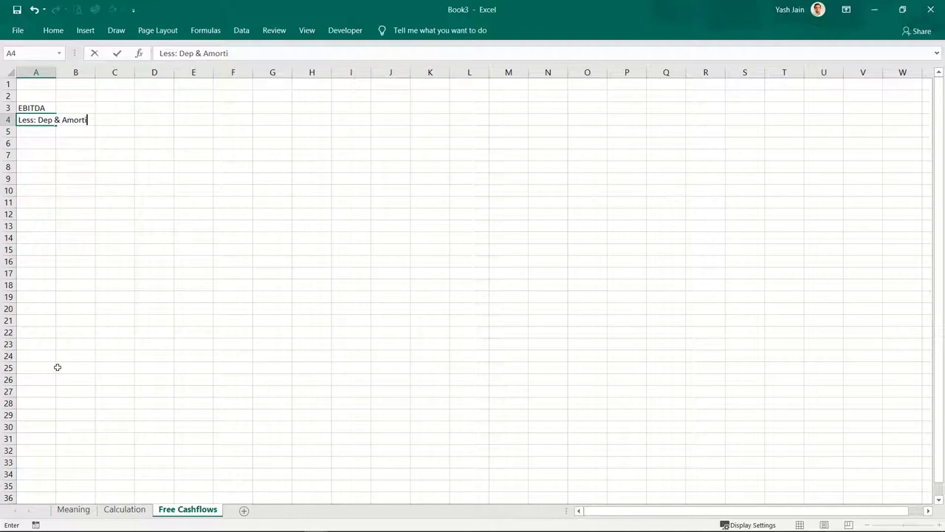
key(BackSpace)
text(tization)
key(Return)
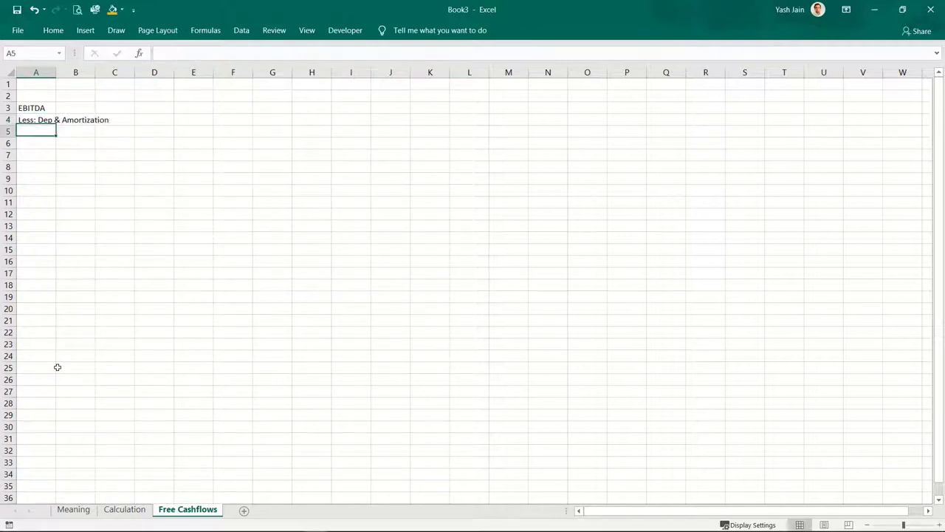
text(EBIT)
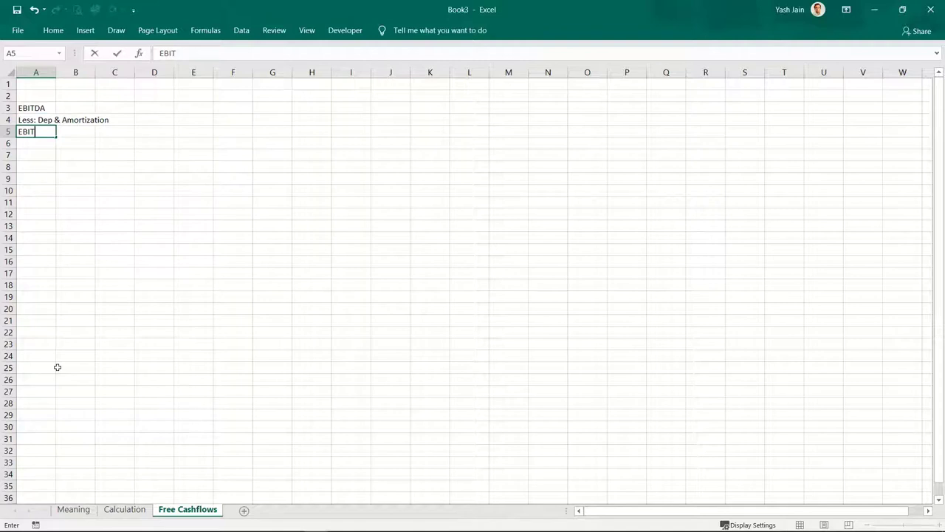
key(Return)
key(Up)
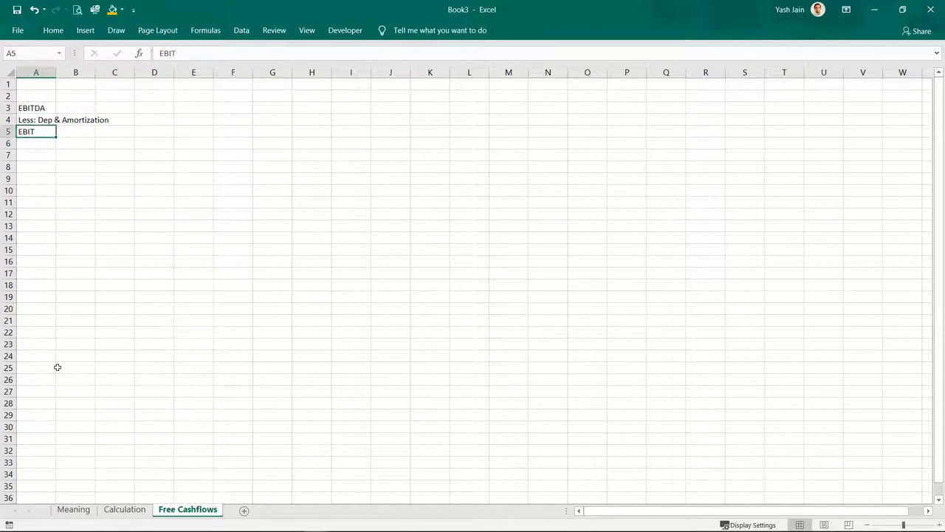
key(Right)
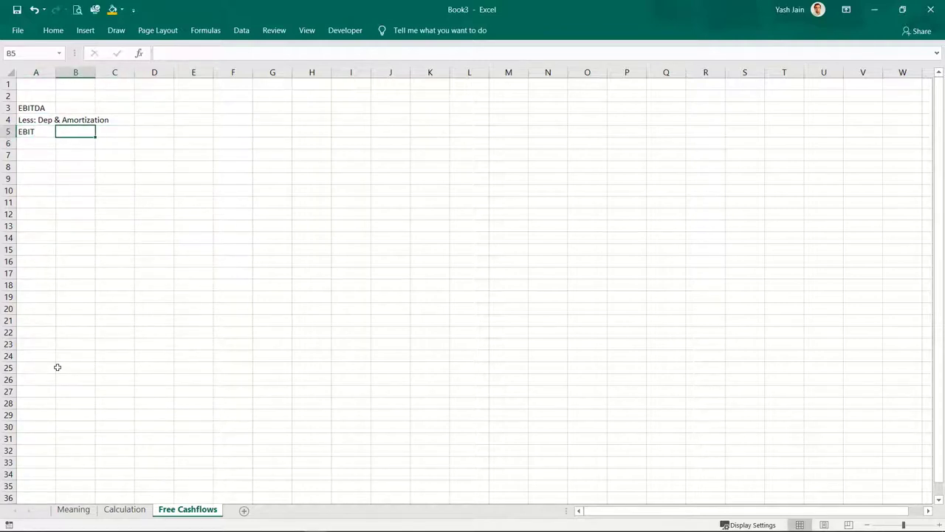
key(Right)
key(Right)
key(Right)
key(Left)
key(Left)
key(Left)
key(Down)
key(Down)
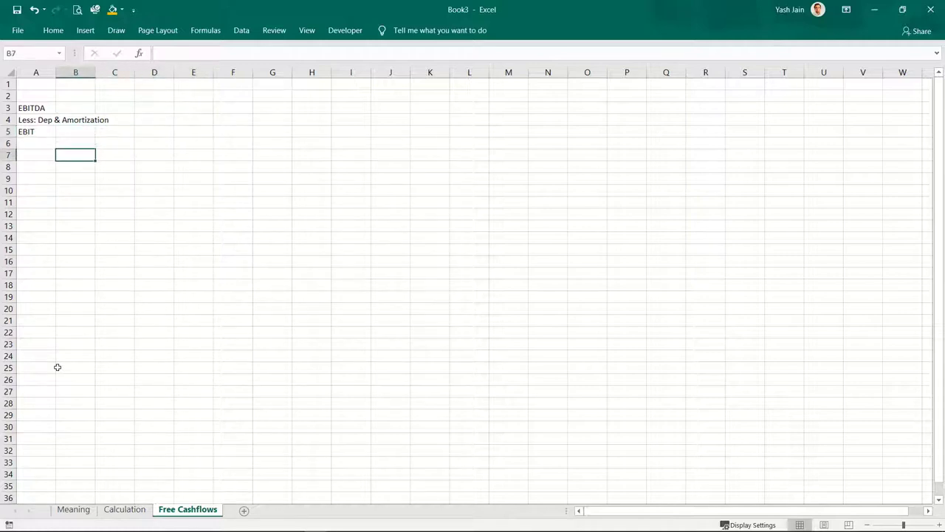
key(Left)
key(Up)
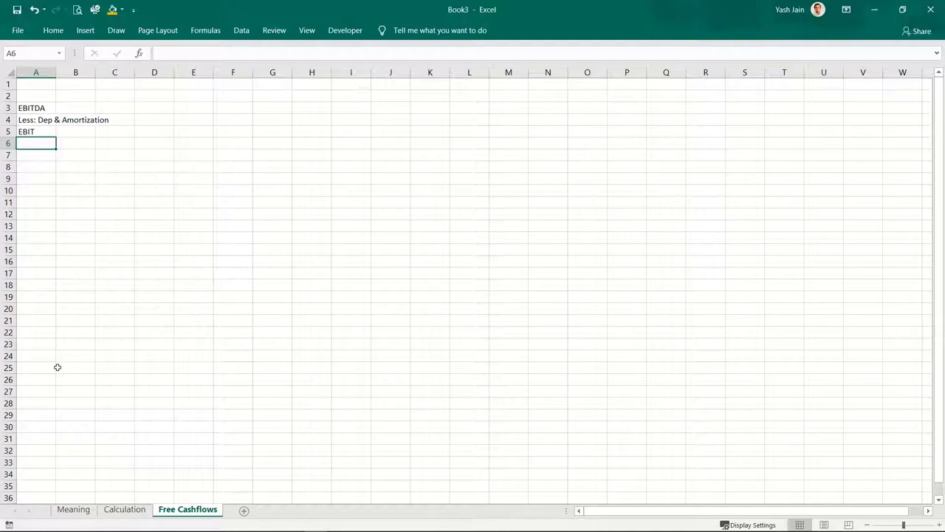
Enter 'Less:Taxes' in A6, capitalising the T in Taxes.
text(Less)
key(Delete)
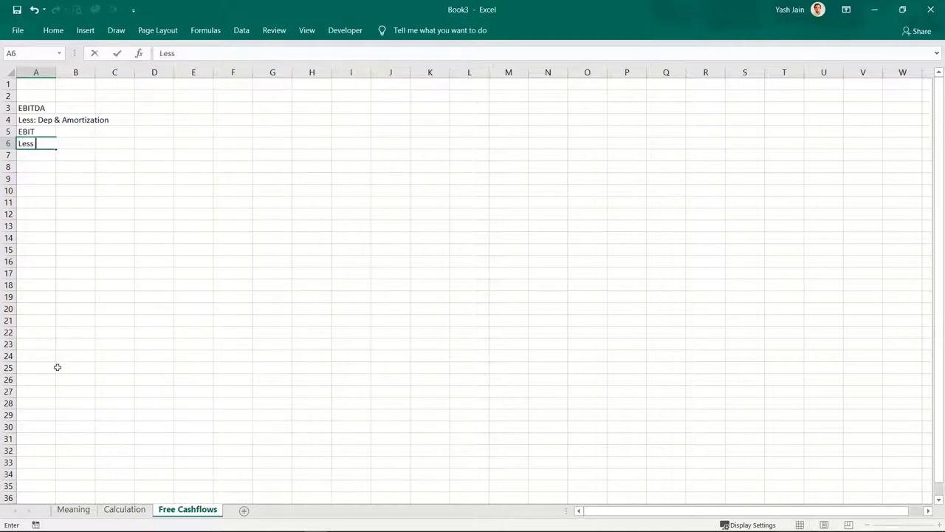
text(:taxes)
key(Return)
key(Up)
key(F2)
key(Left)
key(Left)
key(Left)
key(Left)
key(BackSpace)
text(T)
key(Return)
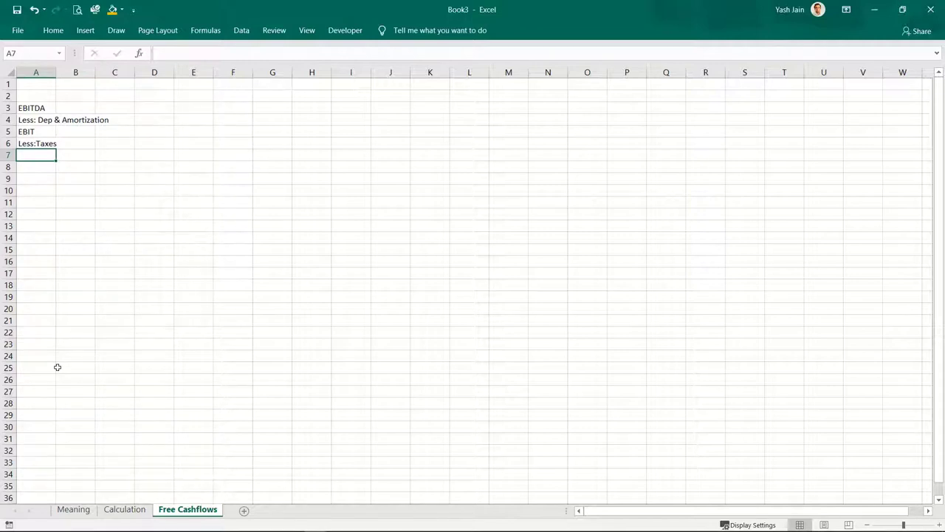
key(Up)
key(Down)
Enter 'NOPAT' in A7 and 'Less: Investemnet in fixed assets' in A8.
text(NO)
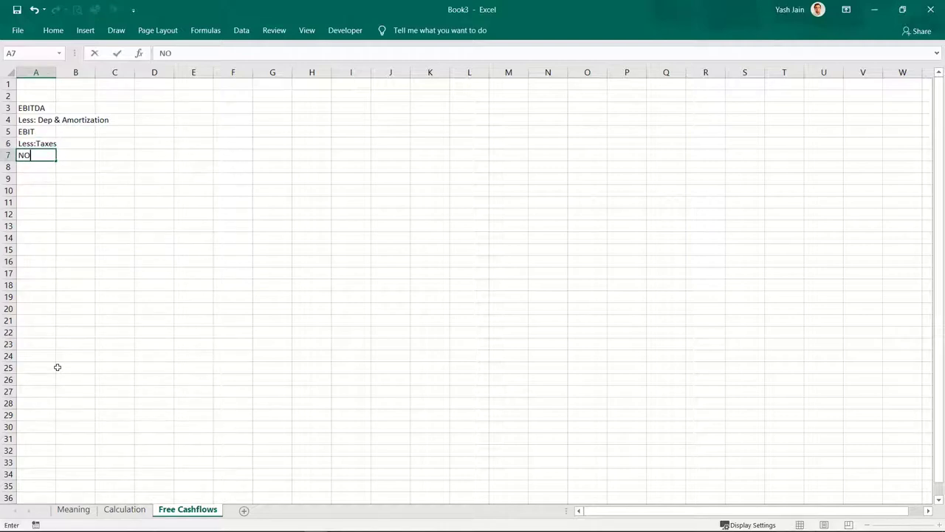
text(PAR)
key(BackSpace)
text(T)
key(Return)
key(Up)
key(Right)
key(Left)
key(Down)
key(Up)
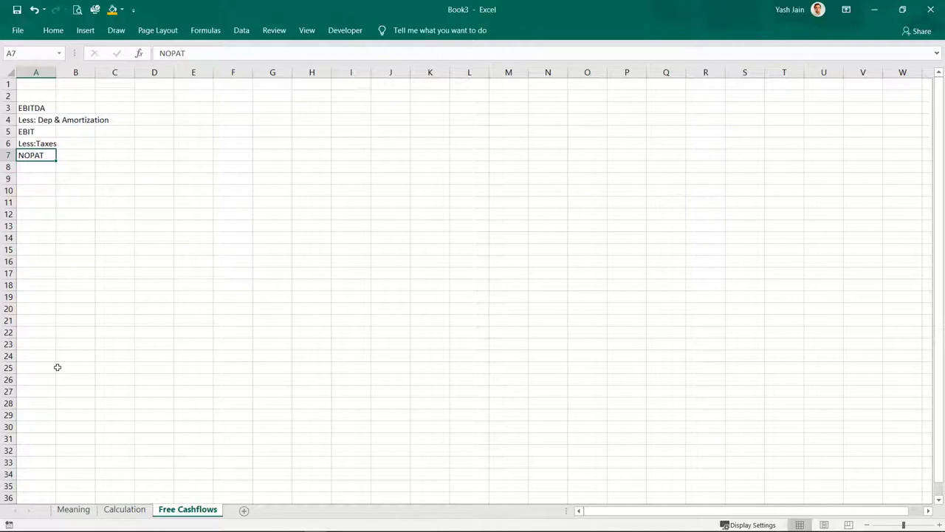
key(Down)
key(Up)
key(Down)
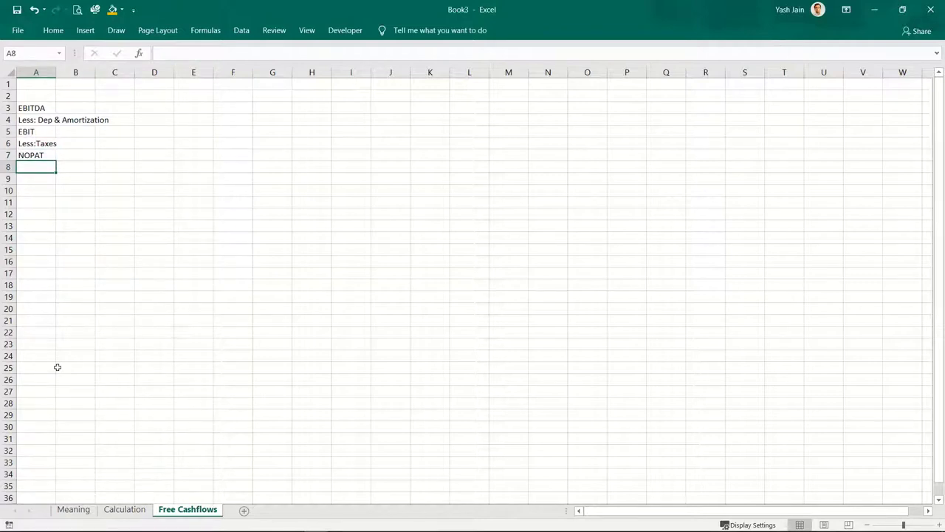
text(Less)
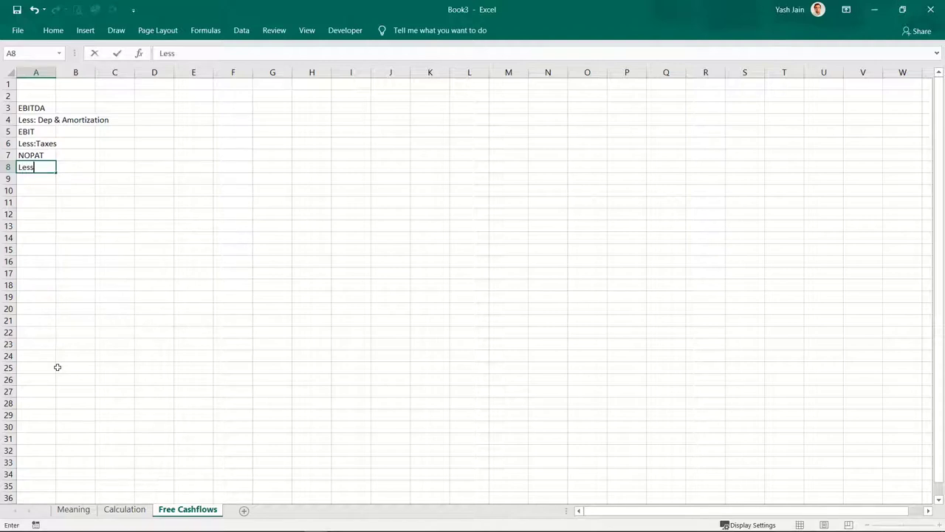
text(: Investemnet )
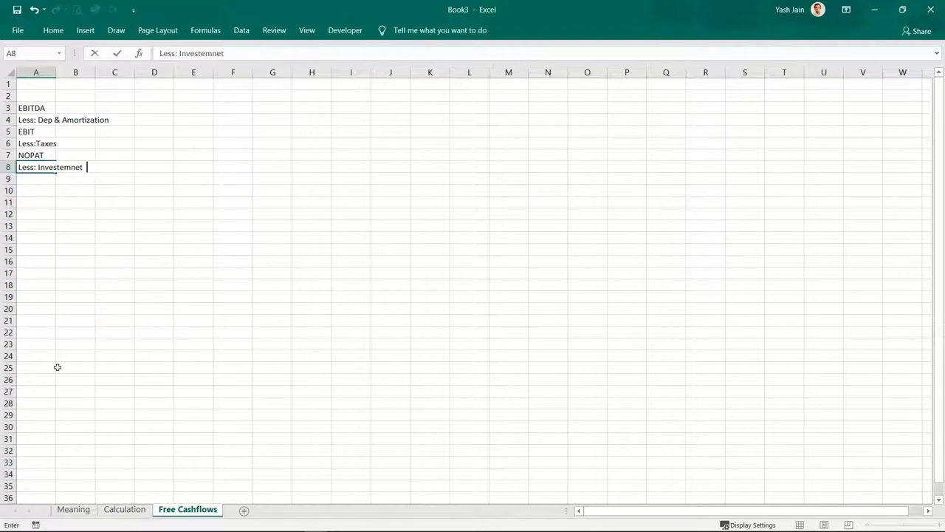
text(in fixed assets)
key(Return)
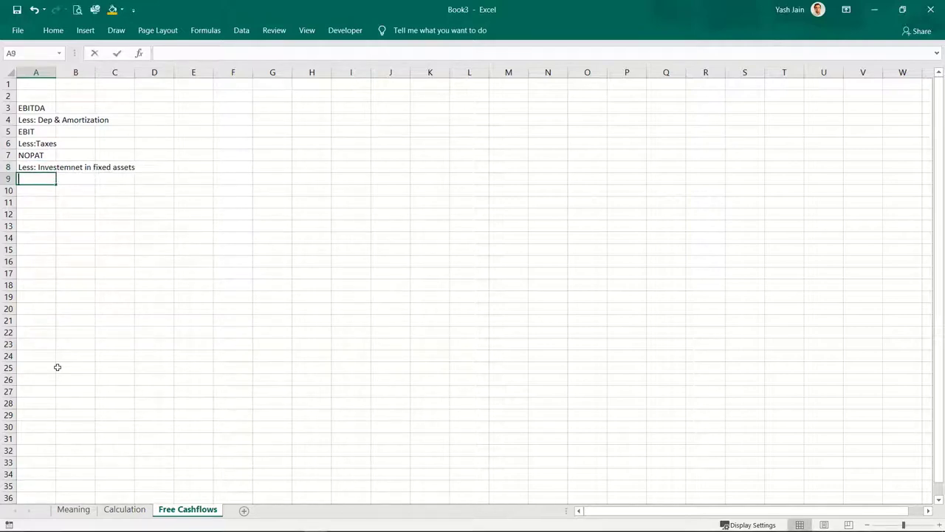
Enter the 'Less/Add: Inevstement in working capital' label in A9 and partly fix its spelling.
text(Less)
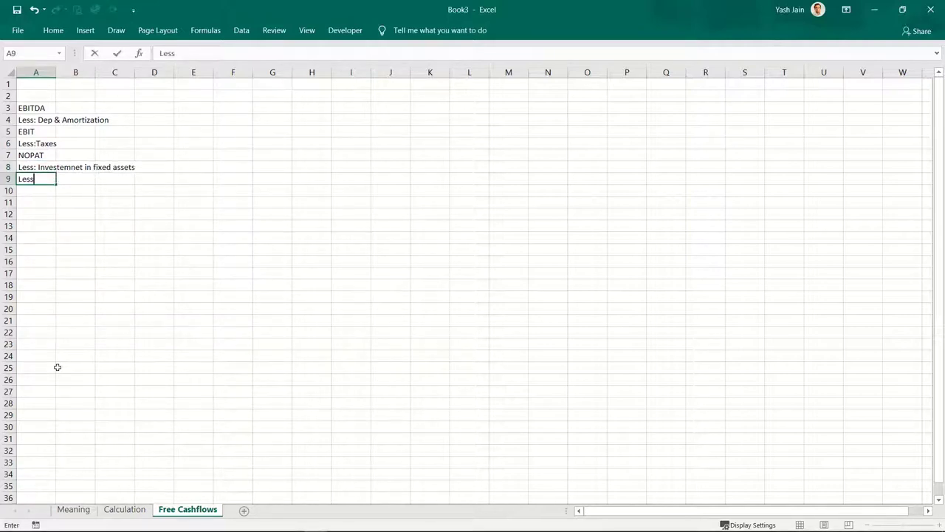
text(/Add: Inevstemnet)
key(BackSpace)
key(BackSpace)
key(BackSpace)
key(BackSpace)
text(ent in worki)
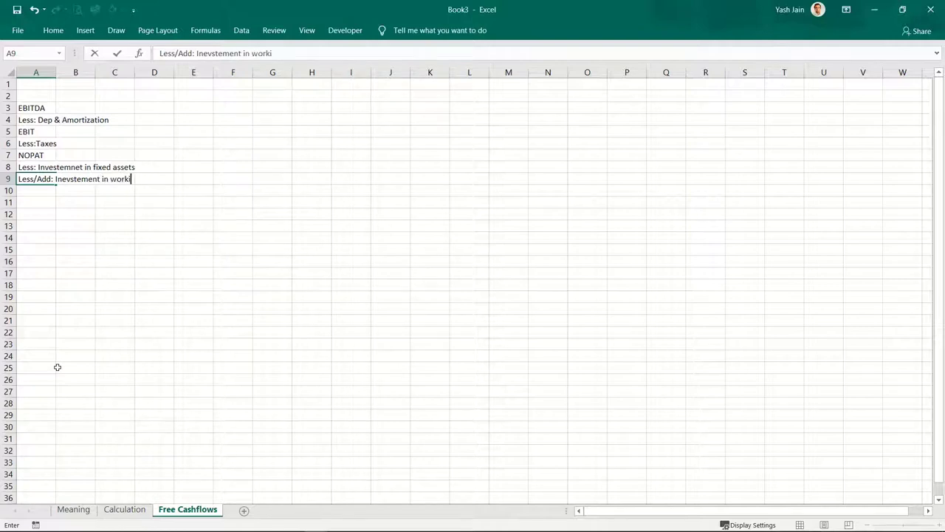
text(ng capital)
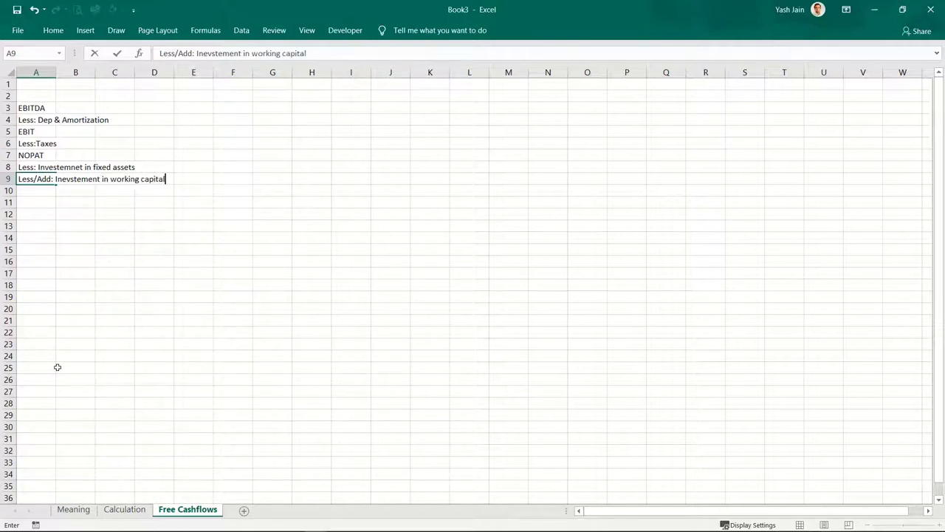
key(Return)
key(Up)
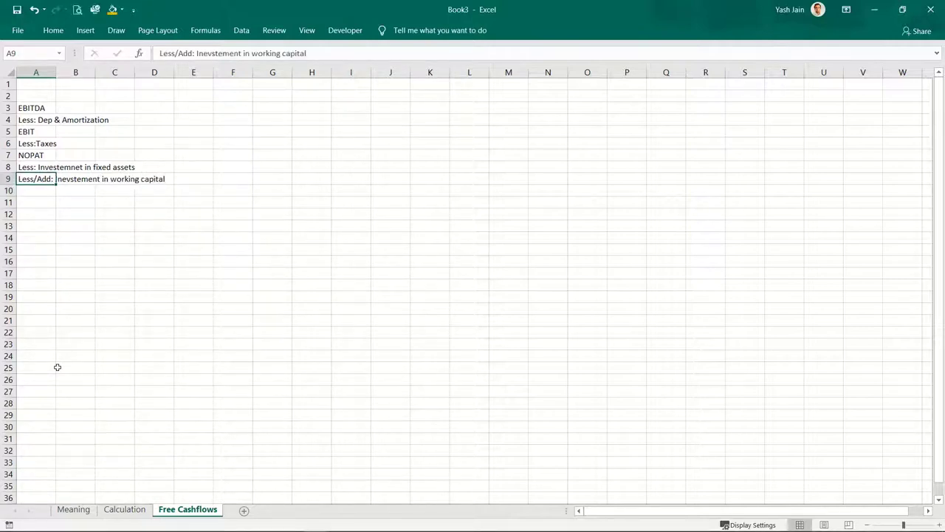
key(Right)
key(Left)
key(F2)
key(Left)
key(Left)
key(Left)
key(Left)
key(Left)
key(Left)
key(Left)
key(Left)
key(Left)
key(Left)
key(Left)
key(Left)
key(Left)
key(Left)
key(Left)
key(Left)
key(Left)
key(Left)
key(Left)
key(Left)
key(Left)
key(Left)
key(BackSpace)
key(Return)
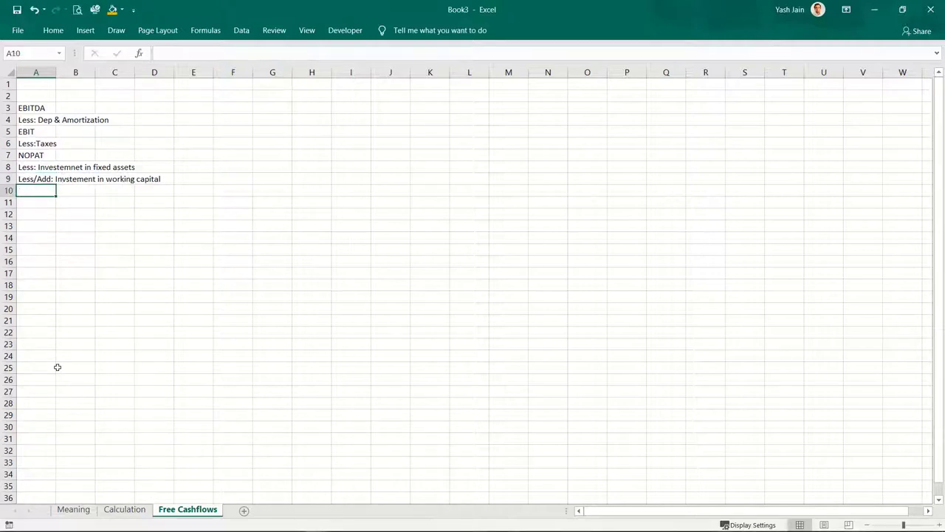
key(Up)
Put A9 back into edit mode with the caret moving toward the misspelled word.
key(F2)
key(Left)
key(Left)
key(Left)
key(Left)
key(Left)
key(Left)
key(Left)
key(Left)
key(Left)
key(Left)
key(Left)
key(Left)
key(Left)
key(Left)
key(Left)
key(Left)
key(Left)
key(Left)
key(Left)
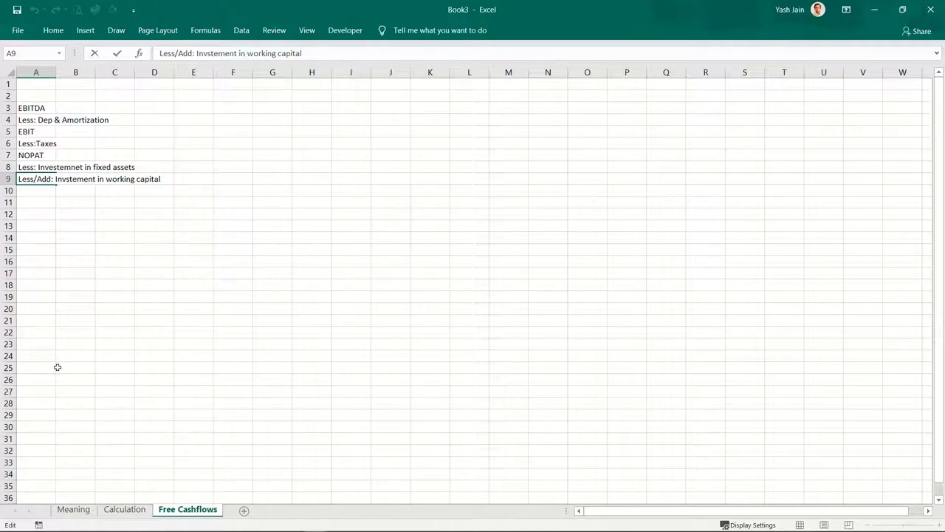
Fix 'Invstement' to 'Investment' in A9 and commit the label.
key(Left)
key(Left)
key(Left)
key(Left)
key(Left)
key(Left)
key(Left)
key(BackSpace)
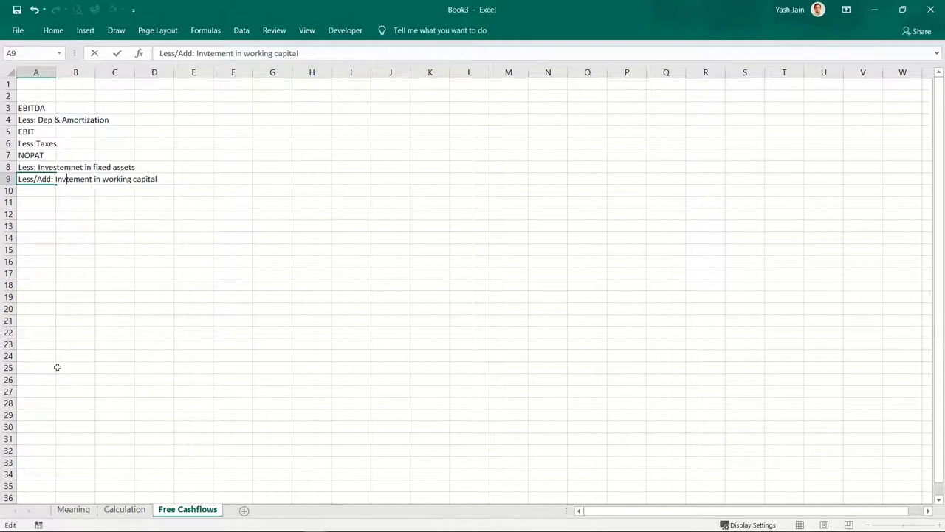
text(es)
key(Right)
key(Delete)
key(Return)
Review the column A labels from NOPAT through the working-capital line, ending on EBIT.
key(Up)
key(Up)
key(Up)
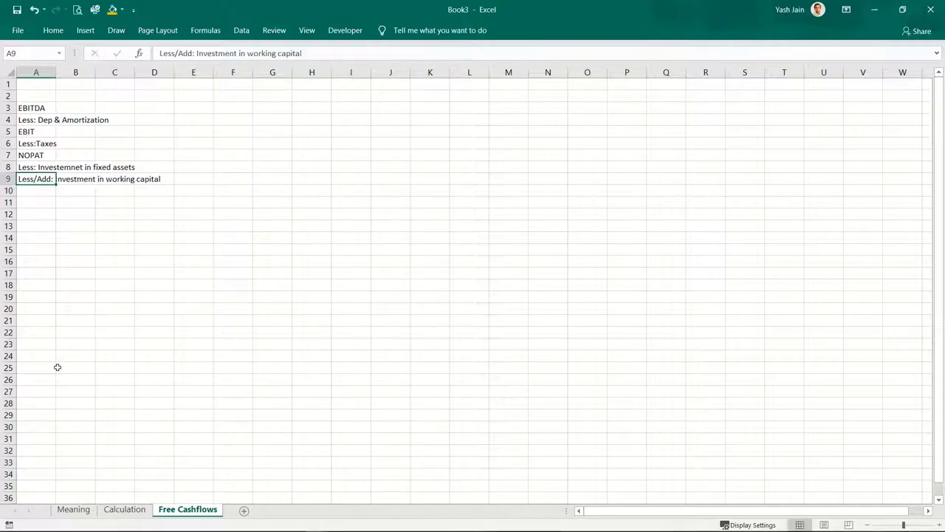
key(Right)
key(Right)
key(Right)
key(Right)
key(Left)
key(Left)
key(Left)
key(Down)
key(Left)
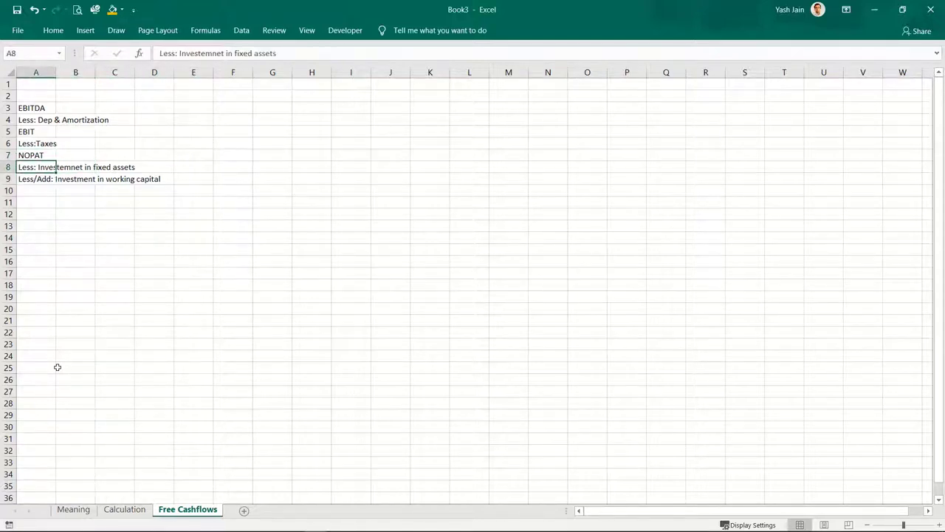
key(Down)
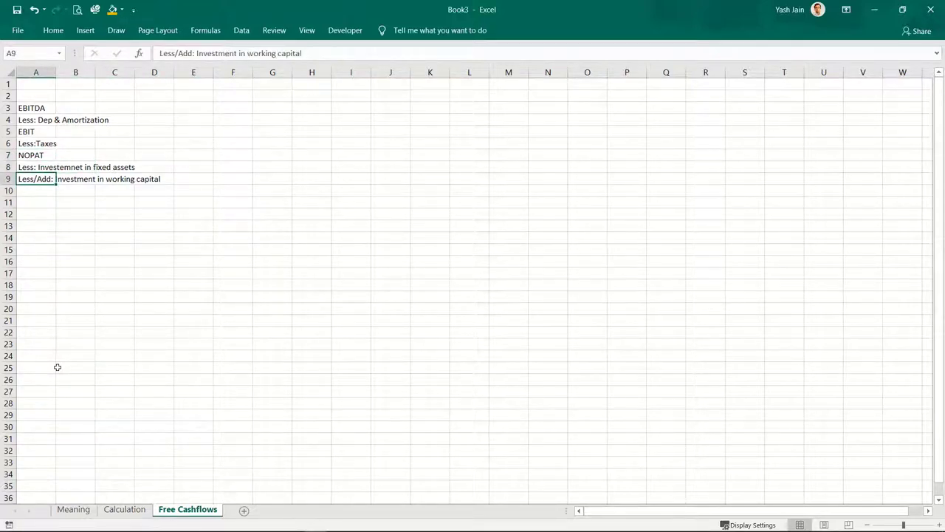
key(Down)
key(Up)
key(Up)
key(Up)
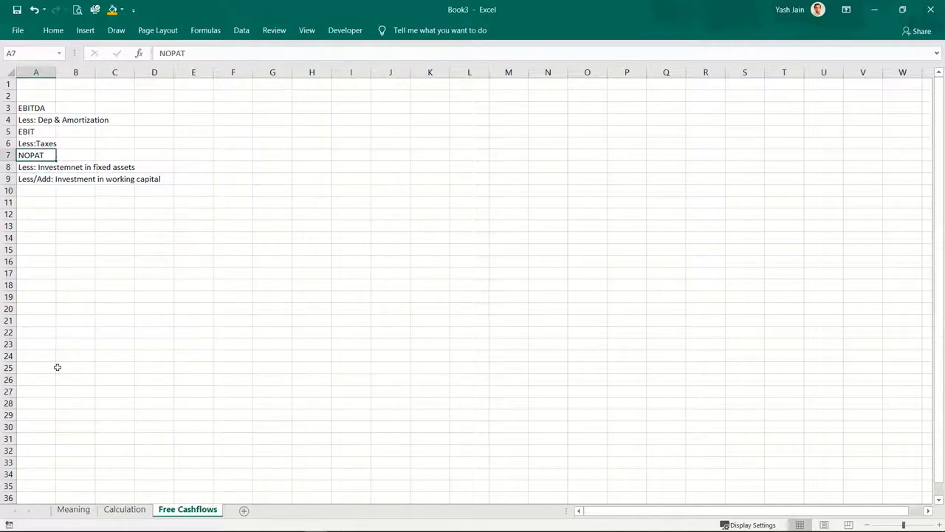
key(Up)
key(Up)
key(Up)
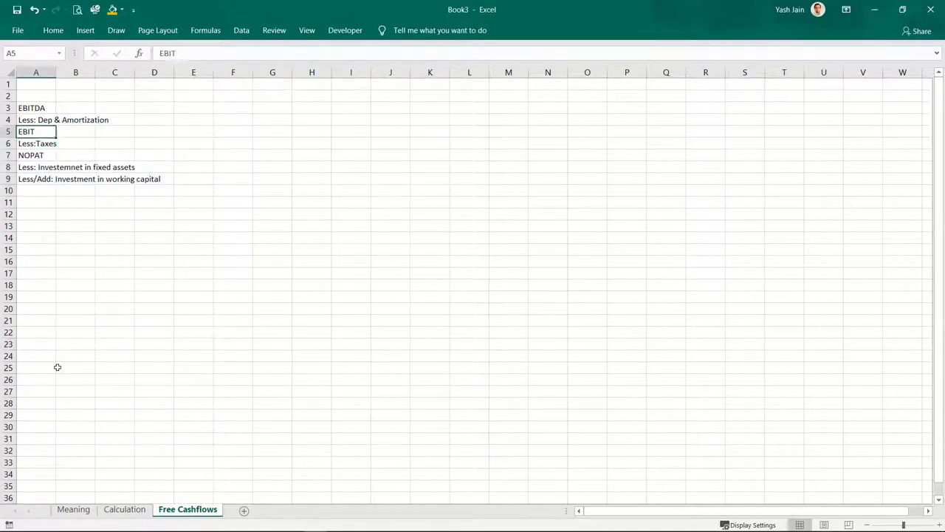
key(shift+Right)
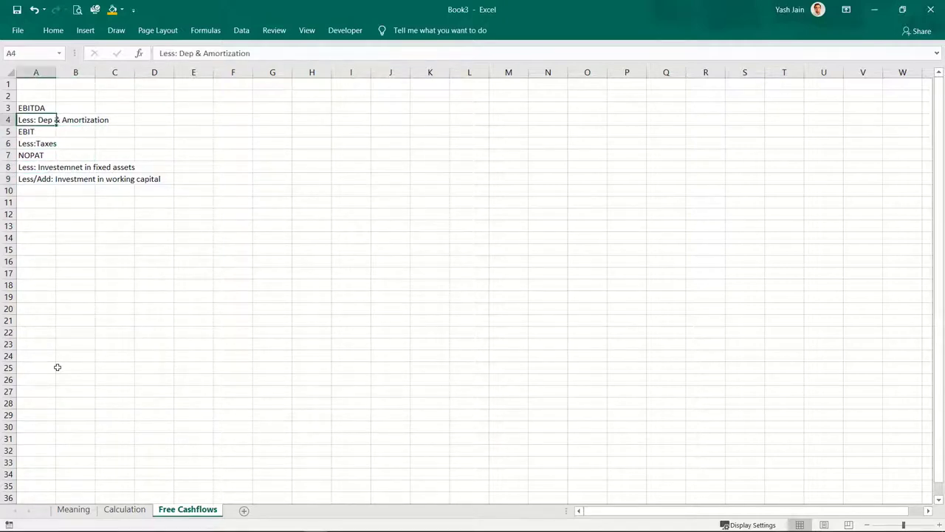
key(Down)
key(Down)
key(Down)
key(Down)
key(Down)
key(Down)
Enter 'Add: Dep & Amotization' in A10 and compare it with the depreciation line above.
text(A)
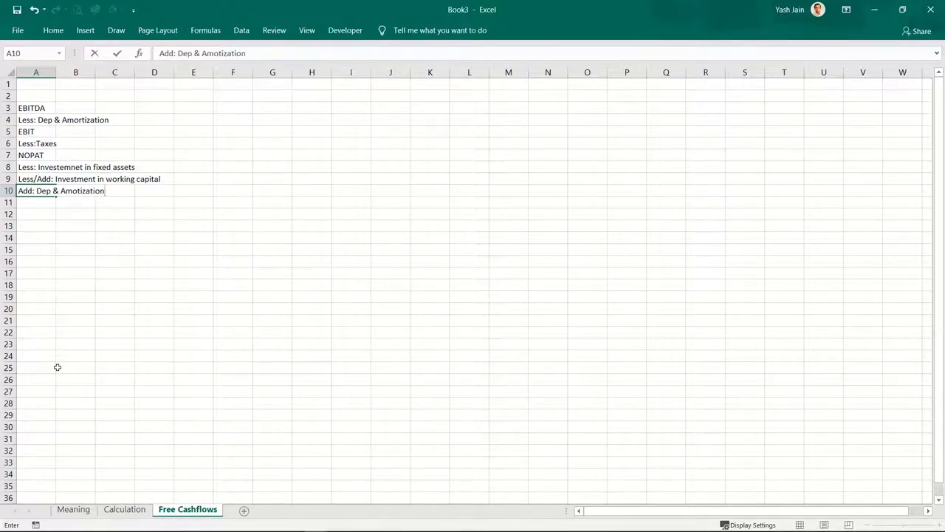
key(Return)
key(Up)
key(Up)
key(Up)
key(Up)
key(Up)
key(Up)
key(Up)
key(Down)
key(Down)
key(Down)
key(Down)
key(Down)
key(Down)
key(Up)
key(Up)
key(Up)
key(Up)
key(Up)
key(Up)
key(Down)
key(Up)
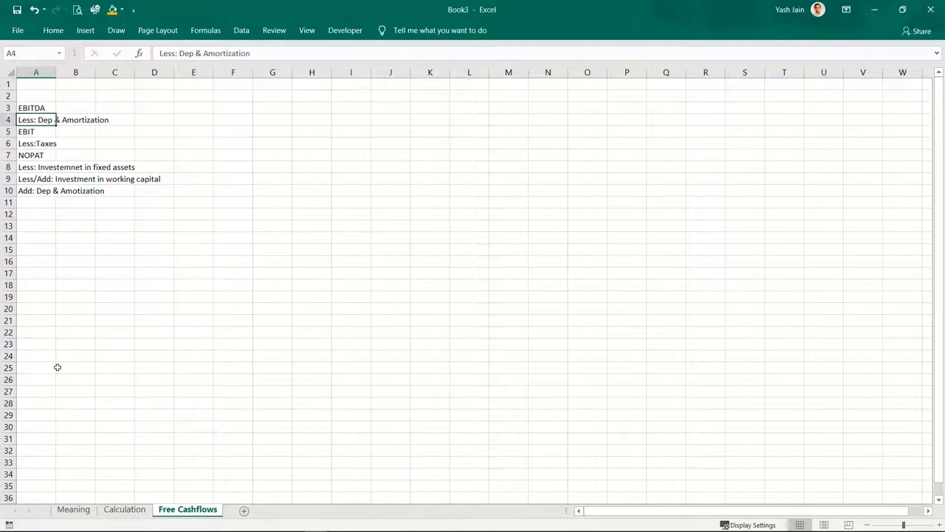
key(Down)
Review the EBITDA, depreciation, EBIT and add-back labels in rows 5–10.
key(Right)
key(Right)
key(Left)
key(Left)
key(shift+Up)
key(Up)
key(Up)
key(Down)
key(Down)
key(Right)
key(Up)
key(Left)
key(Up)
key(Down)
key(Right)
key(Down)
key(Down)
key(Down)
key(Down)
key(Down)
key(Down)
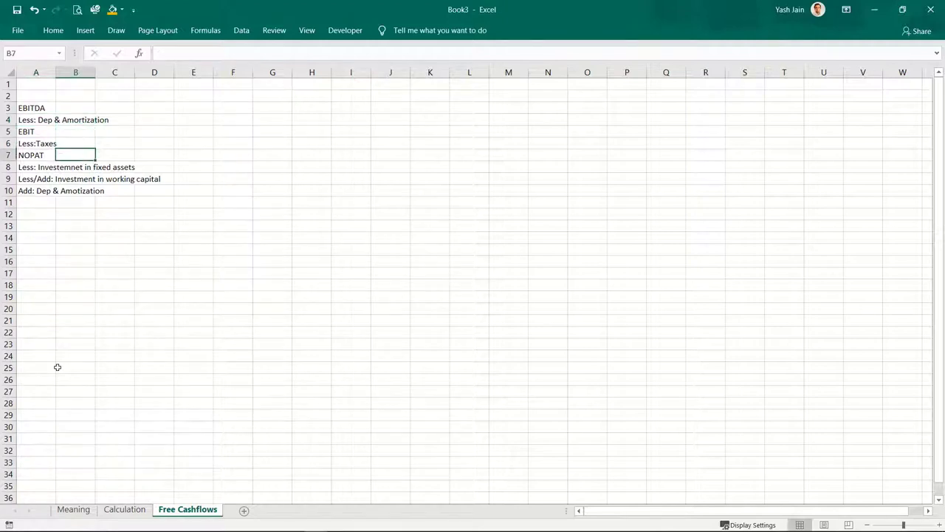
key(Left)
key(Right)
key(Up)
key(Up)
key(Up)
key(Up)
key(Up)
key(Up)
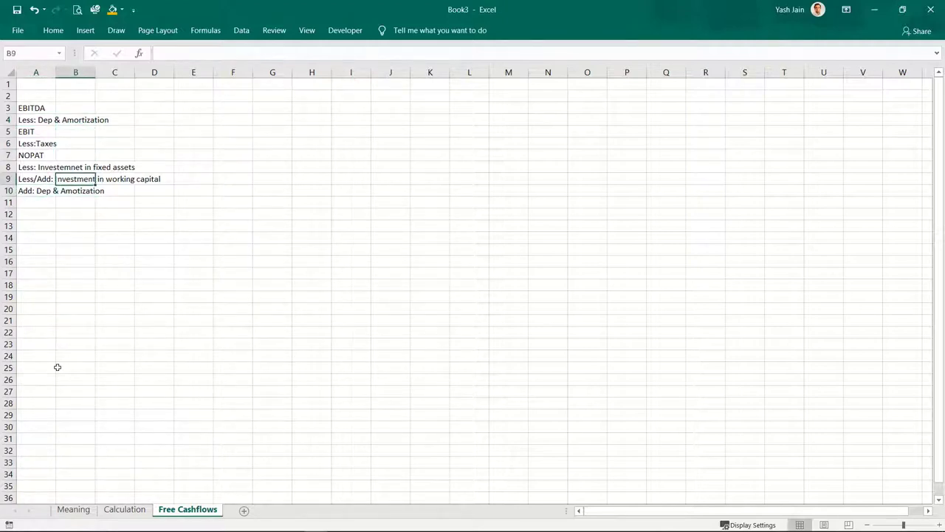
key(Left)
key(shift+Right)
key(shift+Right)
key(shift+Right)
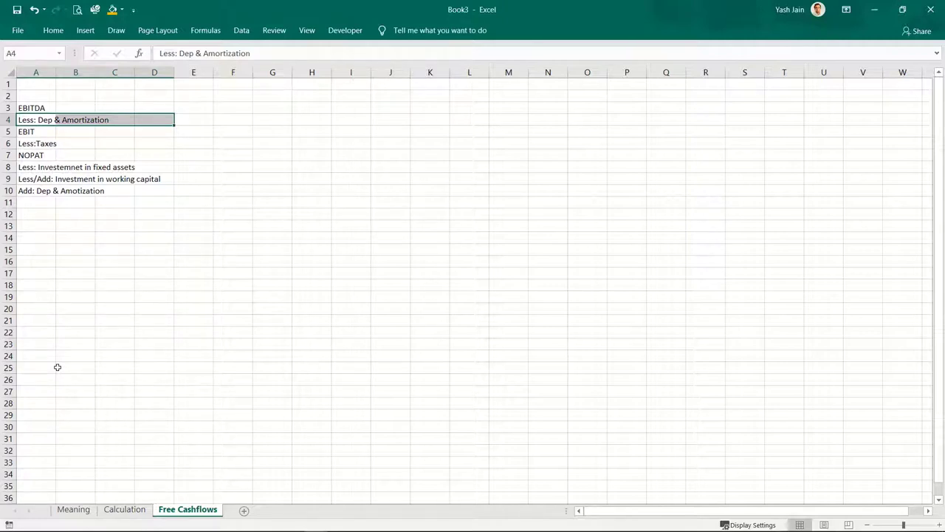
key(Down)
key(Up)
key(Up)
key(Down)
key(Down)
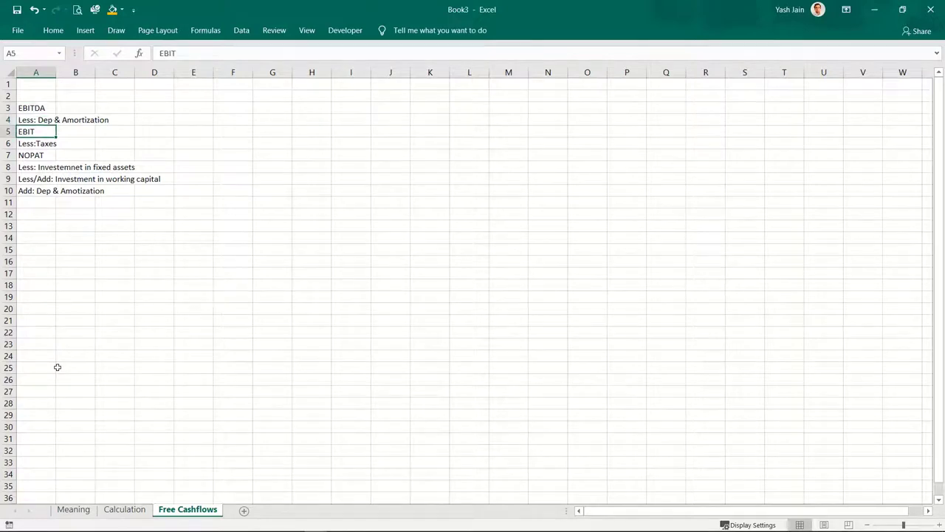
key(Down)
key(Down)
key(Down)
key(Down)
key(Down)
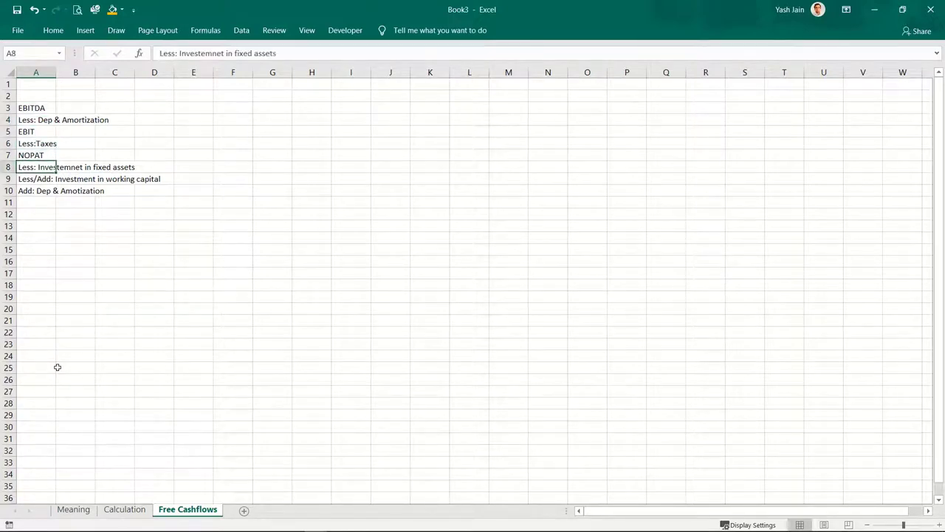
key(Up)
key(Up)
key(Up)
key(Up)
key(Up)
key(Up)
key(Down)
key(Down)
key(Down)
key(Down)
key(Down)
key(Down)
key(Down)
Enter FCFF in A11 and autofit column A to fit the labels.
text(EBIT)
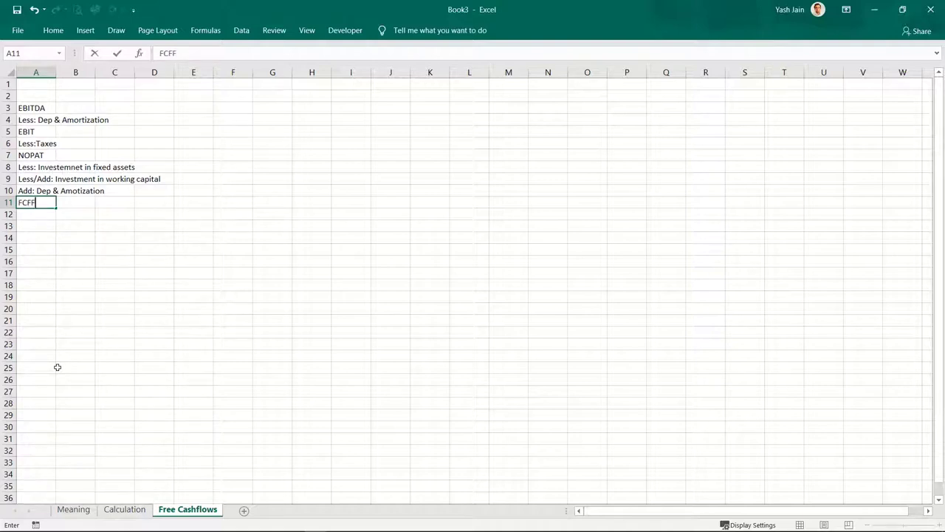
key(Up)
key(Up)
key(Up)
key(Up)
key(Up)
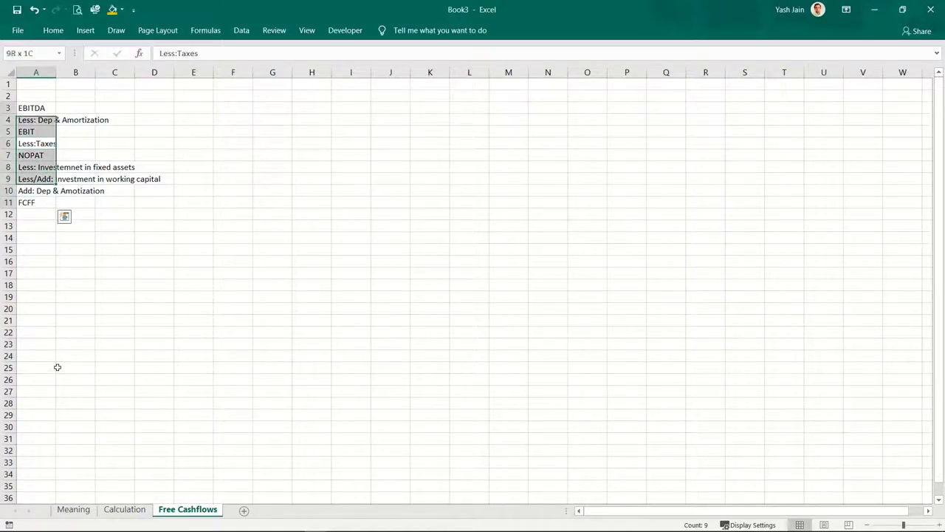
key(ctrl+a)
key(alt+h)
key(o)
key(i)
Title the sheet 'FCFF calculation' in A1, then check the EBITDA and EBIT rows in column B.
key(Up)
key(Up)
key(Up)
key(Up)
key(Up)
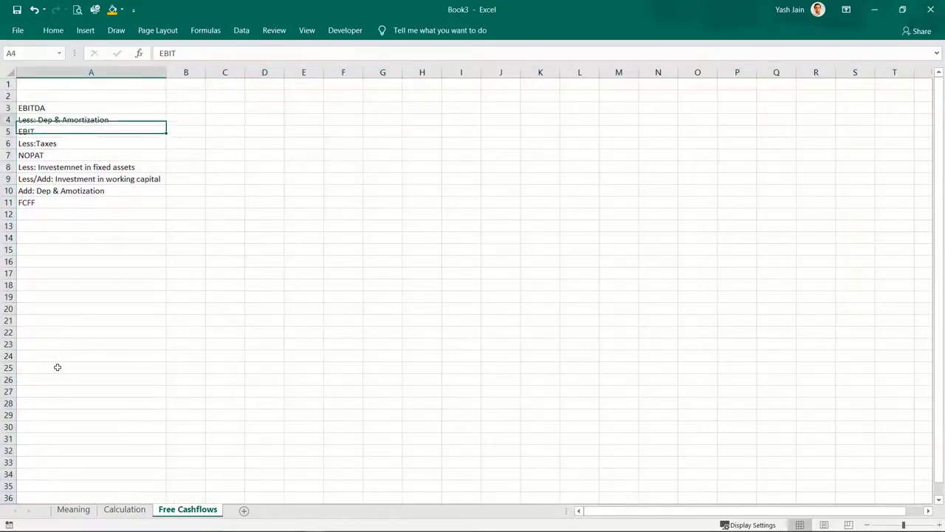
key(Right)
key(Left)
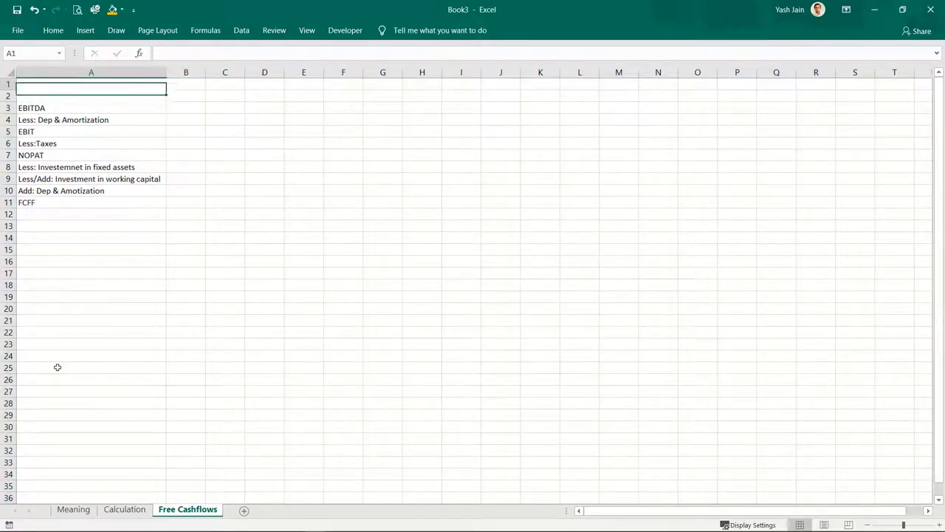
text(FCFF calculat)
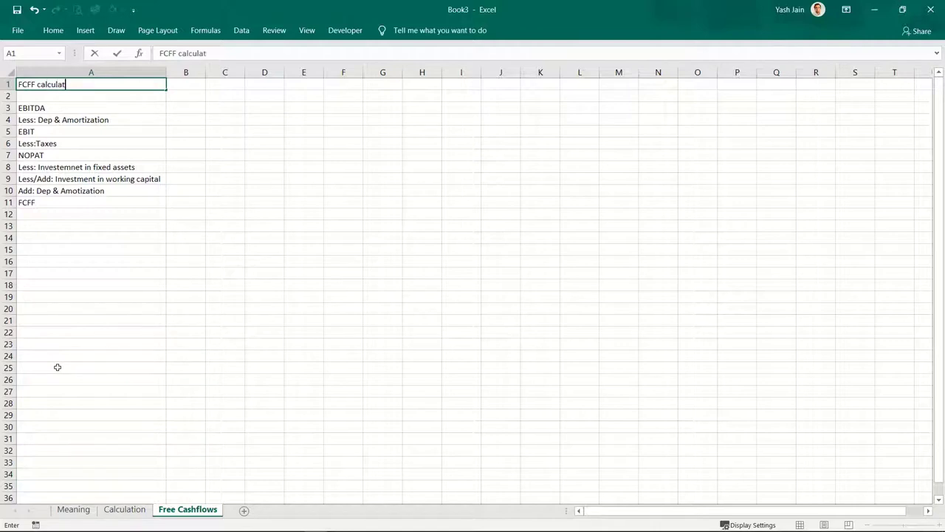
key(Return)
key(Down)
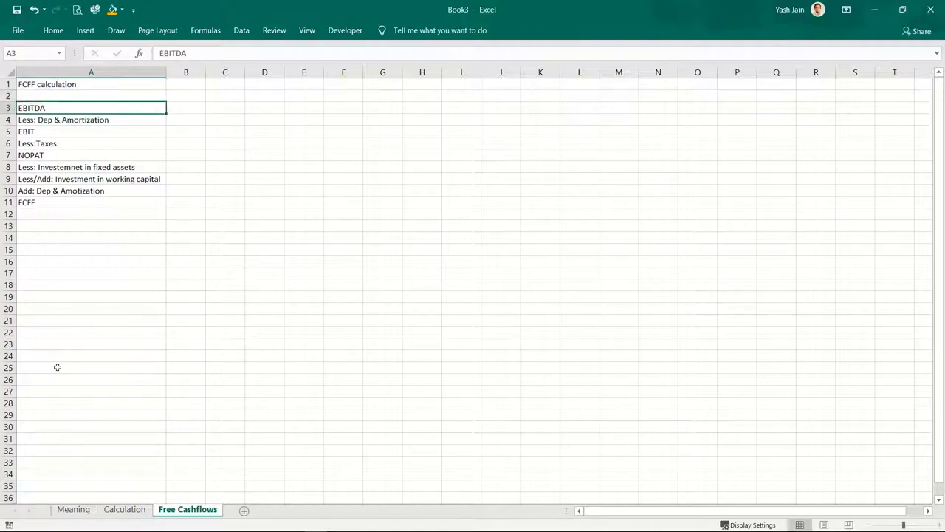
key(Up)
key(Up)
key(Right)
key(Down)
key(Down)
key(Down)
key(Down)
key(Down)
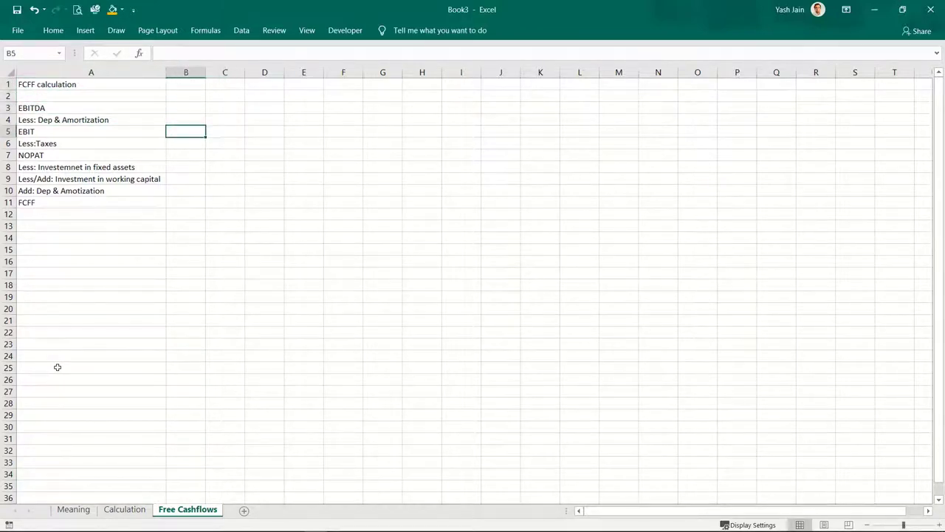
key(Up)
key(Up)
key(Up)
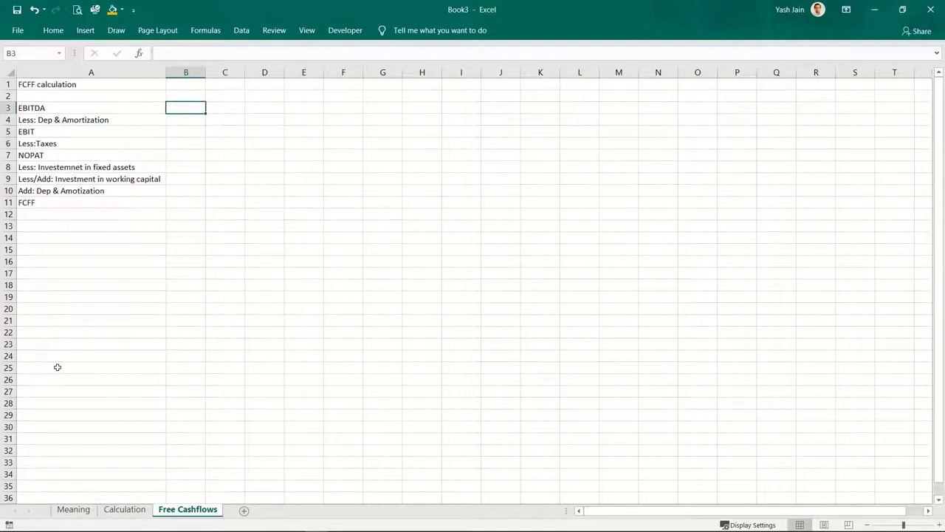
key(Down)
key(Down)
key(Up)
key(Up)
key(Down)
key(Down)
key(Up)
key(Up)
key(Down)
key(Down)
key(Up)
key(Up)
On the Calculation sheet, clear the Sales and Expenses values in A3:M4.
key(ctrl+Page_Up)
key(Down)
key(Down)
key(Down)
key(Down)
key(Up)
key(Up)
key(shift+Down)
key(shift+Right)
key(shift+Right)
key(shift+Right)
key(shift+Right)
key(shift+Right)
key(shift+Right)
key(shift+Right)
key(shift+Right)
key(shift+Right)
key(shift+Right)
key(shift+Right)
key(shift+Right)
key(Delete)
key(Down)
key(Down)
key(Down)
key(shift+Right)
key(shift+Right)
key(shift+Right)
key(shift+Right)
key(shift+Right)
key(shift+Right)
key(shift+Right)
key(shift+Right)
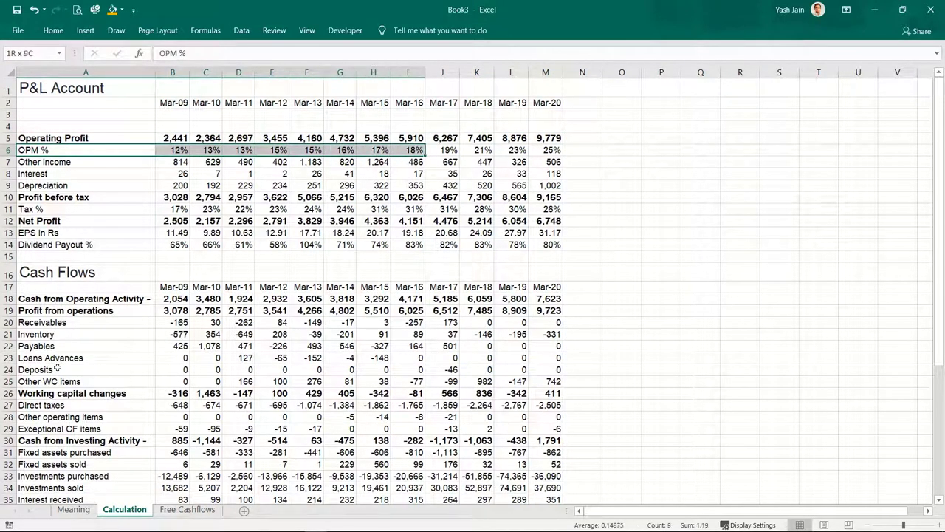
Clear the OPM % row and the Net Profit, EPS and Dividend Payout rows.
key(shift+Right)
key(shift+Right)
key(shift+Right)
key(shift+Right)
key(shift+Down)
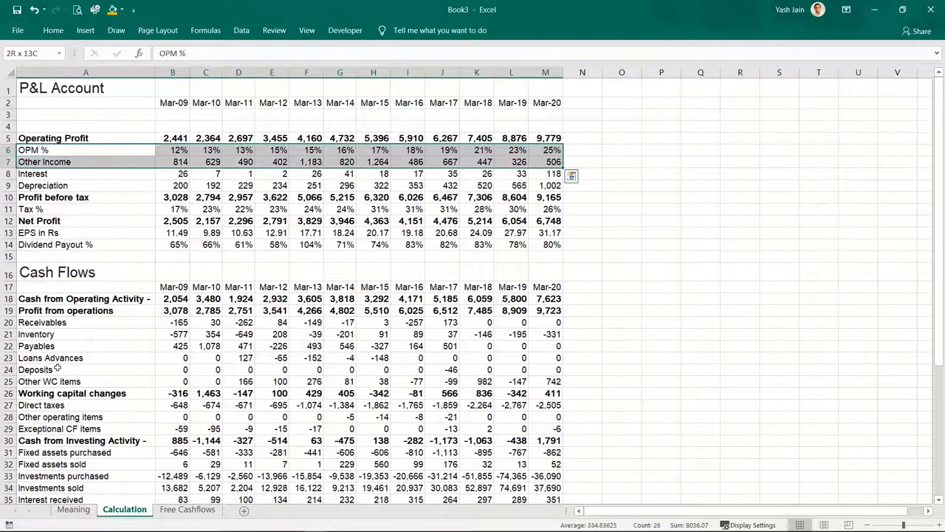
key(shift+Up)
key(Delete)
key(Down)
key(Down)
key(Down)
key(Down)
key(Down)
key(Down)
key(Down)
key(Up)
key(shift+Down)
key(shift+Down)
key(shift+Right)
key(shift+Right)
key(shift+Right)
key(shift+Right)
key(shift+Right)
key(shift+Right)
key(shift+Right)
key(shift+Right)
key(shift+Right)
key(shift+Right)
key(shift+Right)
key(shift+Right)
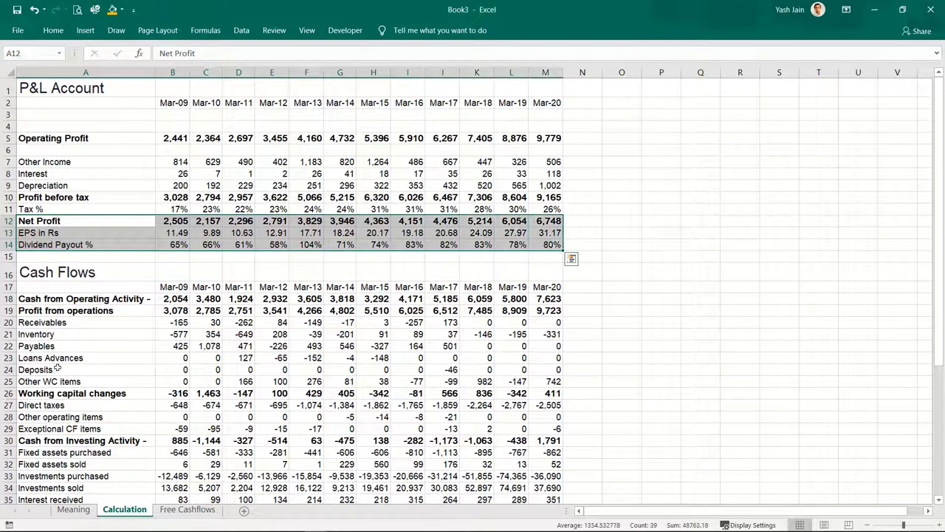
key(Delete)
Clear the operating cash flow detail rows 18–25 across all years.
key(Down)
key(Down)
key(Down)
key(Down)
key(Down)
key(Down)
key(Down)
key(Down)
key(Down)
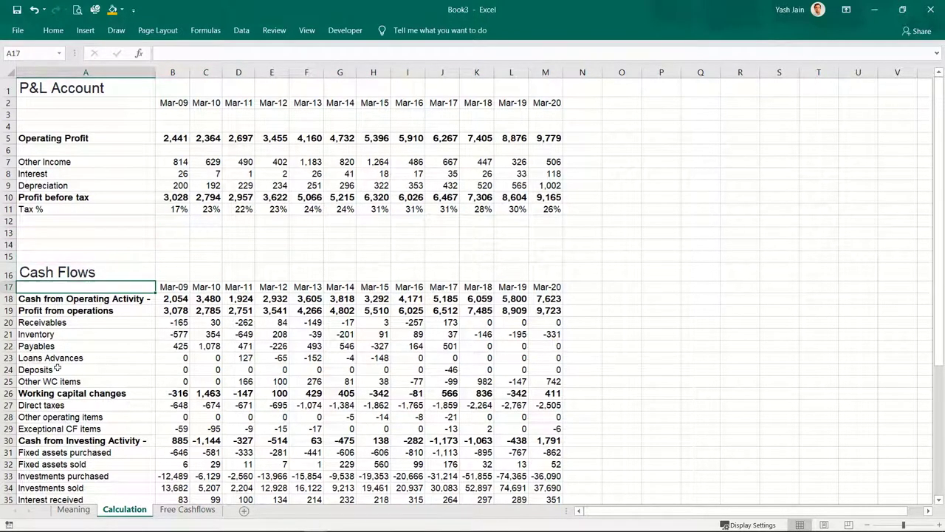
key(Down)
key(Down)
key(Down)
key(Down)
key(Down)
key(Down)
key(Down)
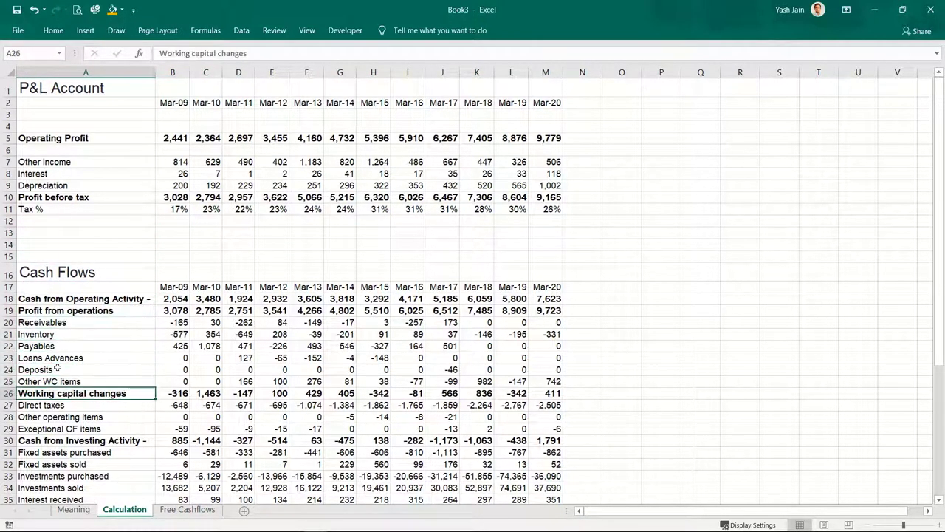
key(Down)
key(Down)
key(Down)
key(Down)
key(Down)
key(Down)
key(Down)
key(Down)
key(Down)
key(Down)
key(Up)
key(Up)
key(Up)
key(Up)
key(Up)
key(Up)
key(Up)
key(Up)
key(Up)
key(Up)
key(Up)
key(Up)
key(Up)
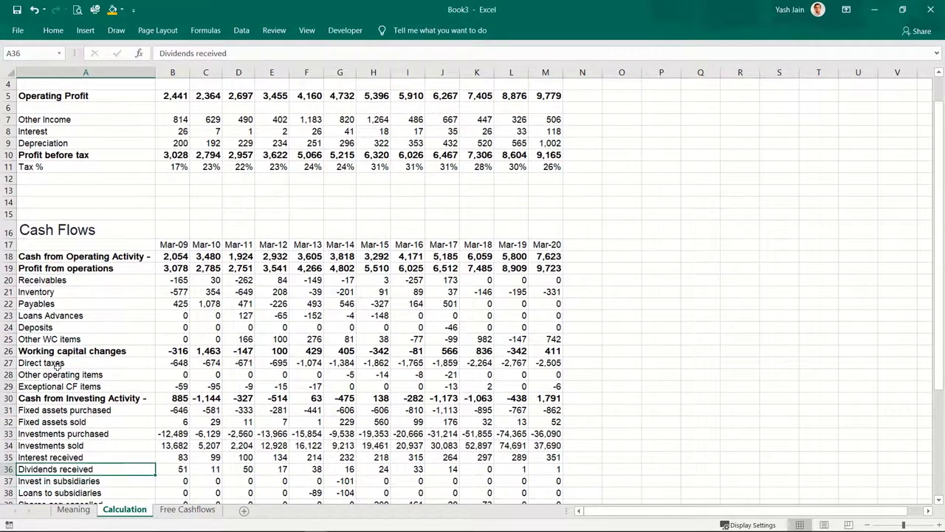
key(shift+Right)
key(shift+Right)
key(shift+Right)
key(shift+Right)
key(shift+Right)
key(shift+Right)
key(shift+Right)
key(shift+Right)
key(shift+Right)
key(shift+Right)
key(shift+Right)
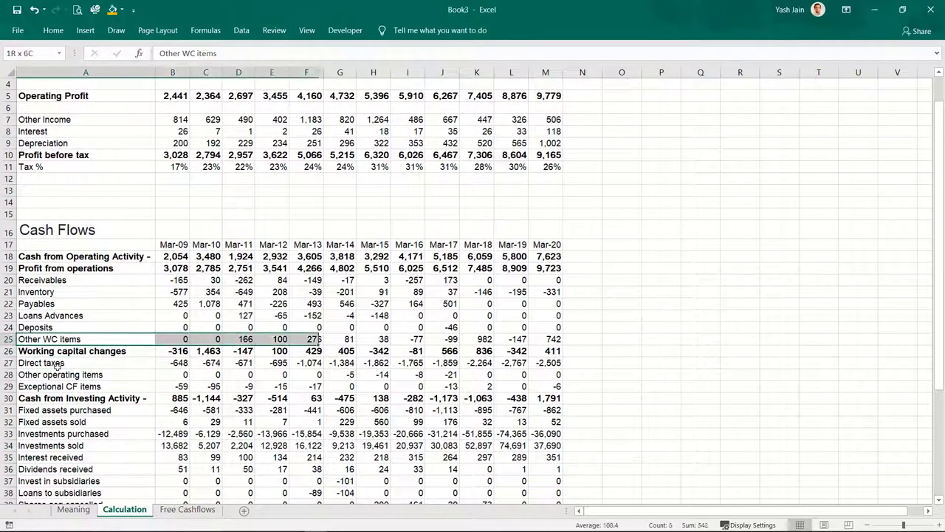
key(shift+Right)
key(shift+Up)
key(shift+Up)
key(shift+Up)
key(shift+Up)
key(shift+Up)
key(shift+Up)
key(shift+Up)
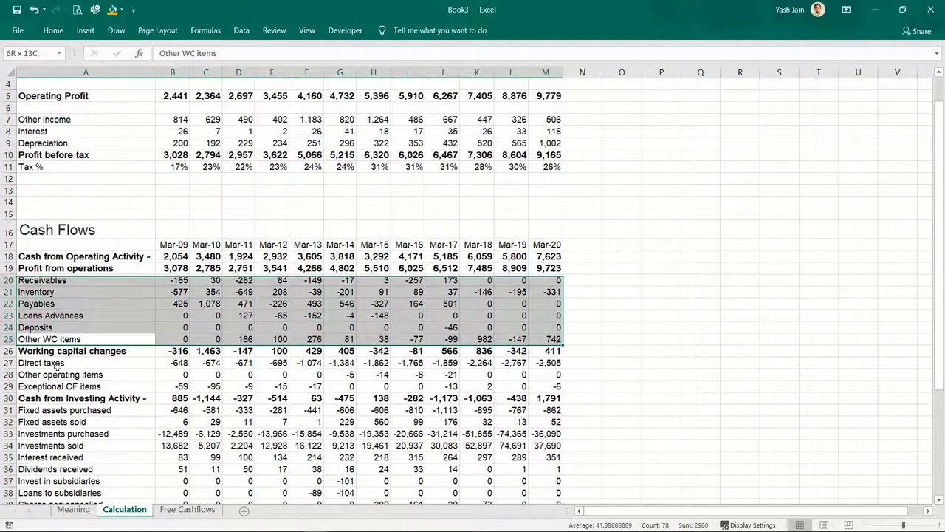
key(Delete)
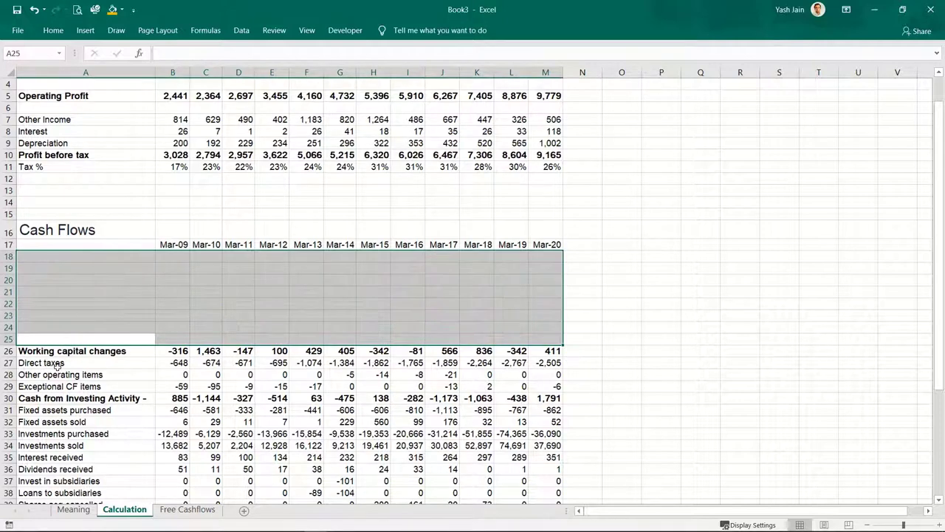
Clear the Direct taxes through Exceptional CF items rows 27–29.
key(Down)
key(Down)
key(Down)
key(Down)
key(Down)
key(Down)
key(Down)
key(Down)
key(Down)
key(Down)
key(Down)
key(Down)
key(Down)
key(Down)
key(Down)
key(Down)
key(Down)
key(Down)
key(Down)
key(Down)
key(Up)
key(Up)
key(Up)
key(Up)
key(Up)
key(Up)
key(Up)
key(Up)
key(Up)
key(Up)
key(Up)
key(Up)
key(Up)
key(Up)
key(Up)
key(Up)
key(Up)
key(Up)
key(Up)
key(Up)
key(Up)
key(shift+Down)
key(shift+Down)
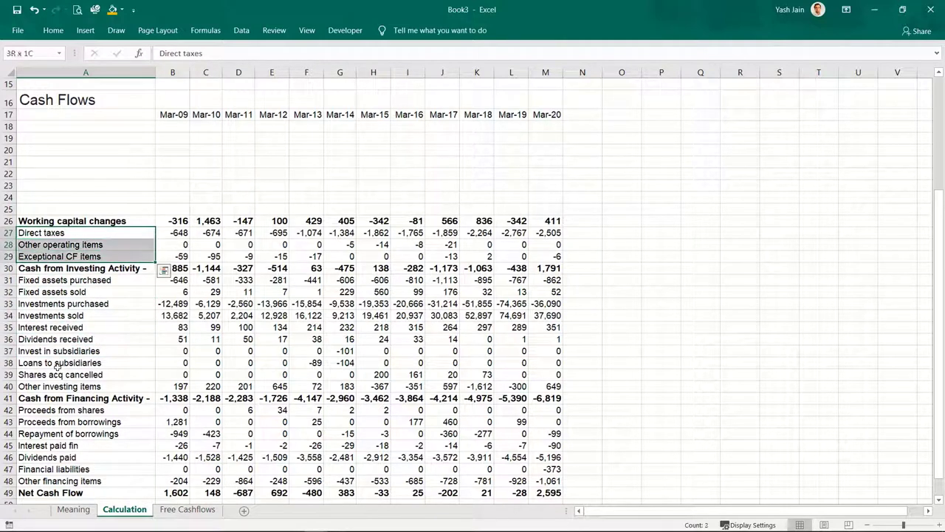
key(shift+Right)
key(shift+Right)
key(shift+Right)
key(shift+Right)
key(shift+Right)
key(shift+Right)
key(shift+Right)
key(shift+Right)
key(shift+Right)
key(shift+Right)
key(shift+Right)
key(shift+Right)
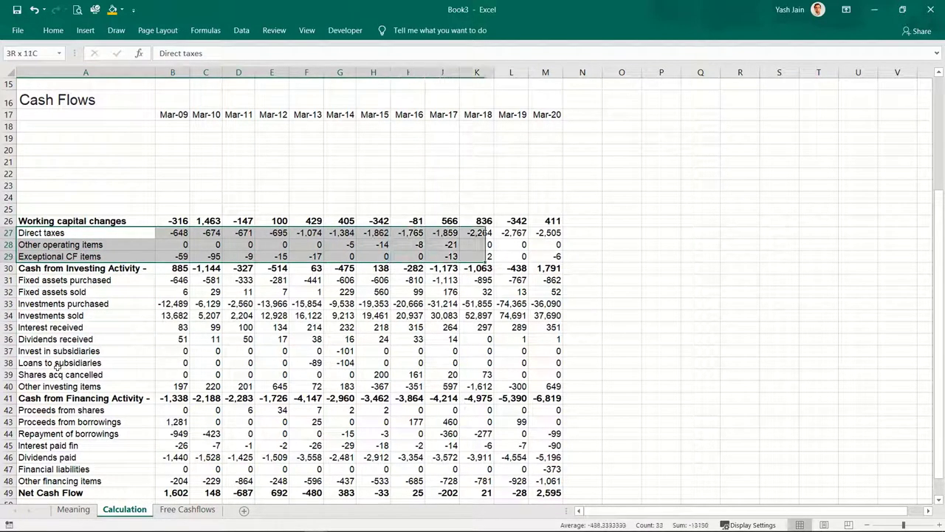
key(Delete)
Clear Investments purchased through Other investing items, keeping fixed assets purchased and sold.
key(Down)
key(Down)
key(Down)
key(Down)
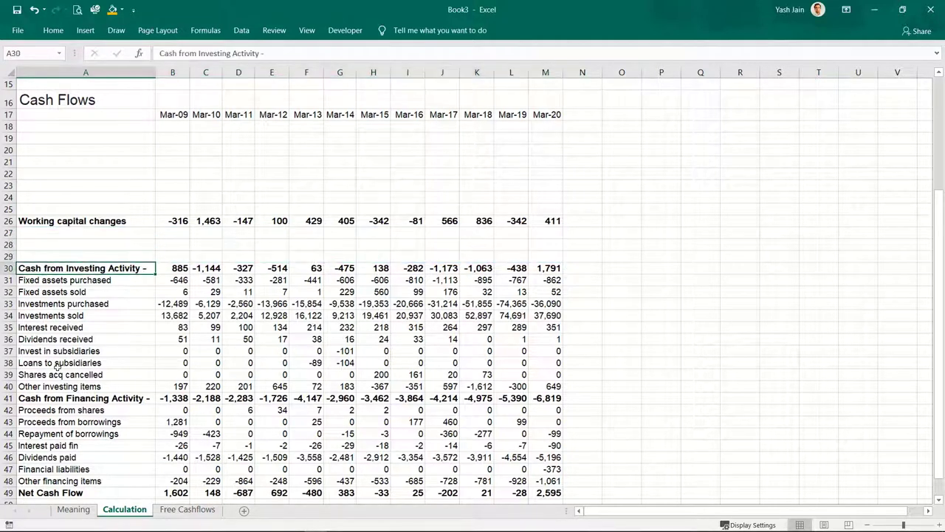
key(Right)
key(Right)
key(Left)
key(Left)
key(Down)
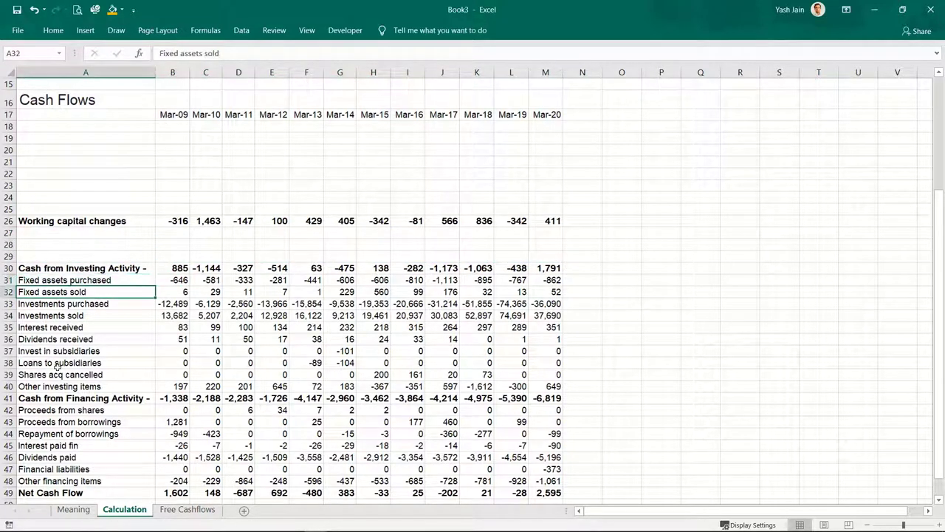
key(Down)
key(shift+Right)
key(shift+Down)
key(shift+Down)
key(shift+Down)
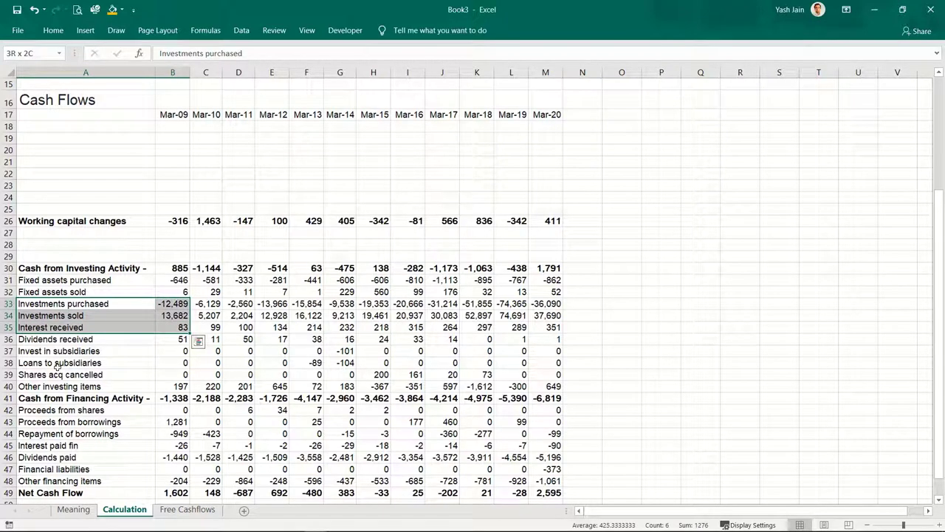
key(shift+Down)
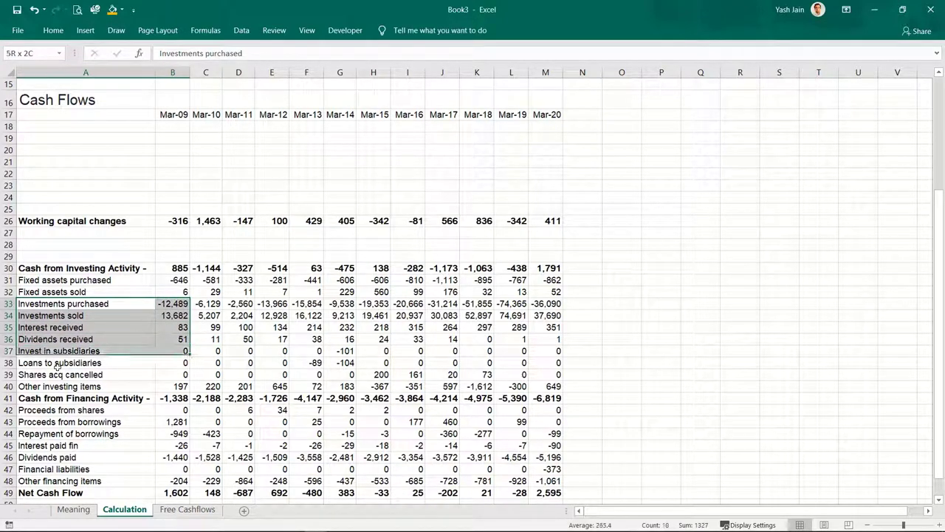
key(shift+Down)
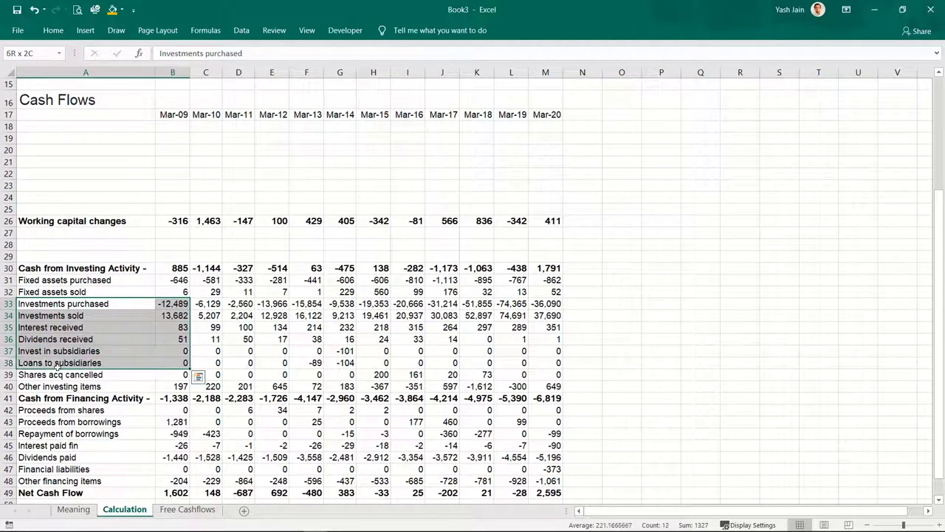
key(shift+Right)
key(shift+Right)
key(shift+Right)
key(shift+Right)
key(shift+Right)
key(shift+Right)
key(shift+Right)
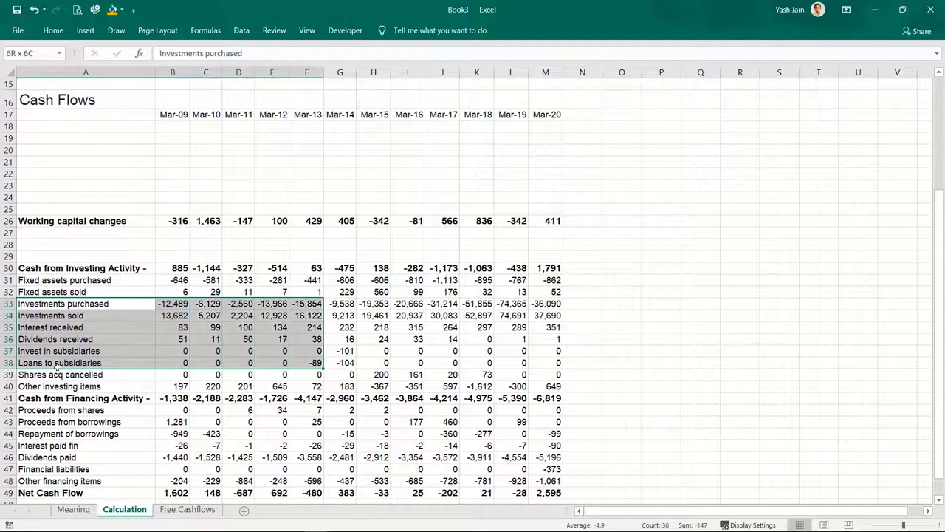
key(shift+Down)
key(shift+Right)
key(shift+Right)
key(shift+Right)
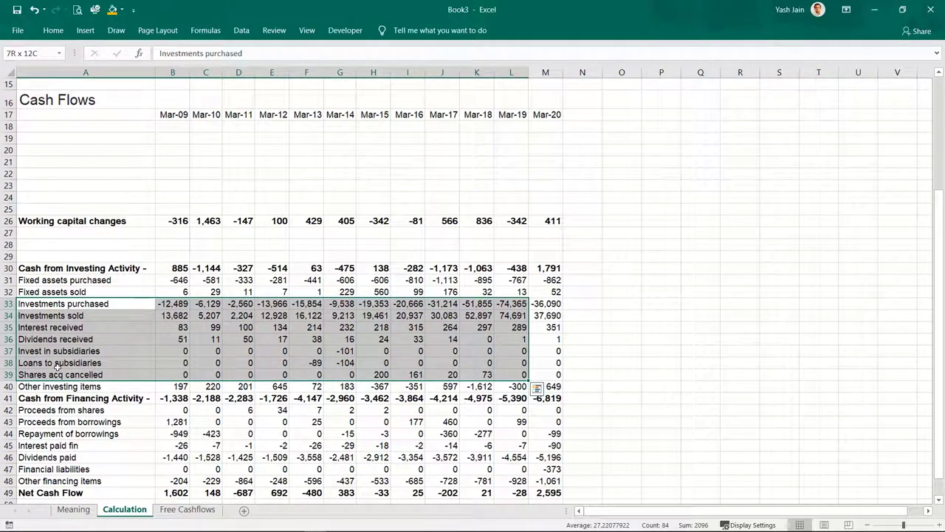
key(shift+Down)
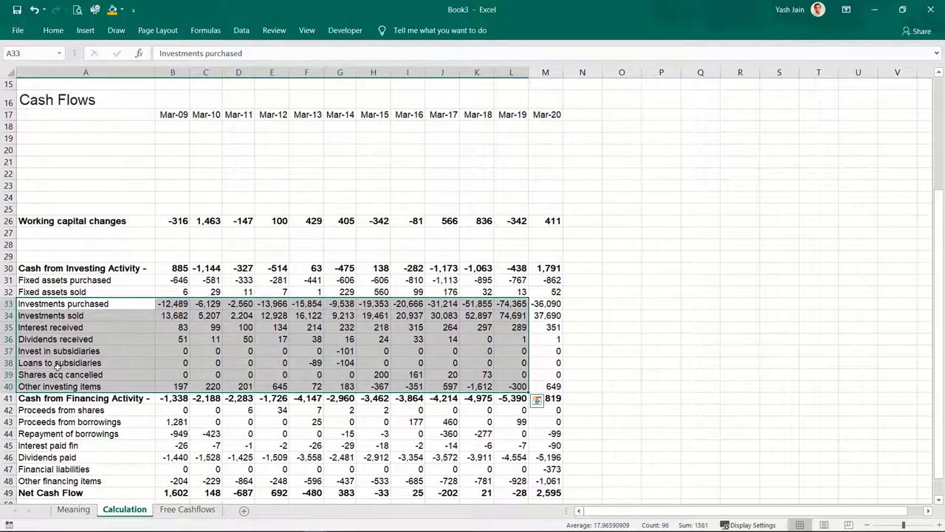
key(Delete)
Clear the leftover Mar-20 values in rows 33–40.
key(Right)
key(Right)
key(Right)
key(Right)
key(Right)
key(Right)
key(Right)
key(Right)
key(Right)
key(Right)
key(Right)
key(shift+Down)
key(shift+Down)
key(shift+Down)
key(shift+Down)
key(shift+Down)
key(shift+Down)
key(shift+Down)
key(Delete)
key(Down)
key(Down)
key(Down)
key(Down)
key(Down)
key(Down)
key(Down)
key(Down)
key(Down)
key(Down)
key(Down)
key(Down)
key(Down)
key(Down)
key(Down)
key(Down)
key(Down)
key(Down)
key(Down)
key(Down)
key(Up)
key(Up)
key(Up)
key(Up)
key(Up)
key(Up)
key(Up)
key(Up)
key(Up)
key(Up)
key(Up)
key(Up)
key(Up)
key(Up)
key(Up)
key(Up)
key(Up)
key(Up)
key(Up)
key(Up)
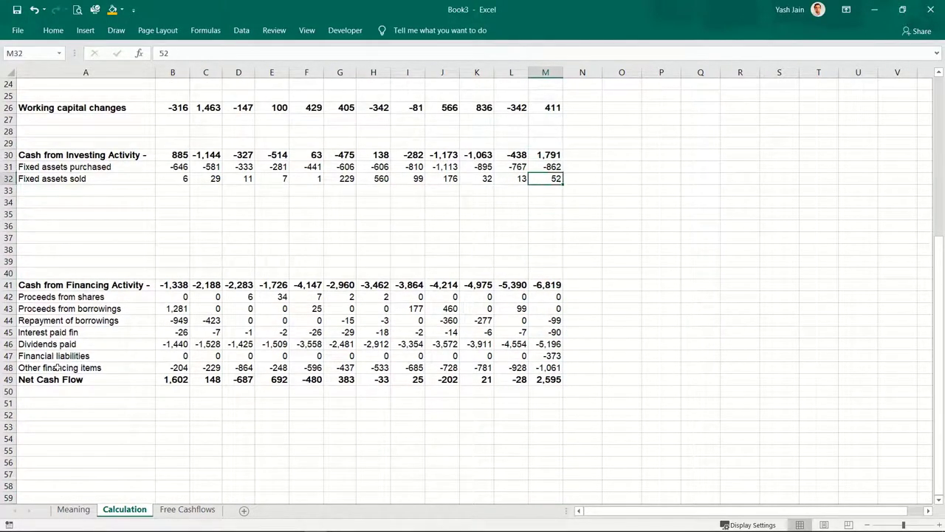
Clear the repeated Mar-09 to Mar-20 date headers under the Cash Flows heading.
key(Down)
key(Down)
key(Down)
key(Down)
key(Down)
key(Down)
key(Left)
key(Left)
key(Left)
key(Left)
key(Left)
key(Left)
key(Left)
key(Left)
key(Left)
key(Left)
key(Left)
key(Left)
key(Up)
key(Up)
key(Up)
key(Up)
key(Up)
key(Up)
key(Up)
key(Up)
key(Up)
key(Up)
key(Up)
key(Up)
key(Up)
key(Up)
key(Up)
key(Up)
key(Up)
key(Up)
key(Up)
key(Up)
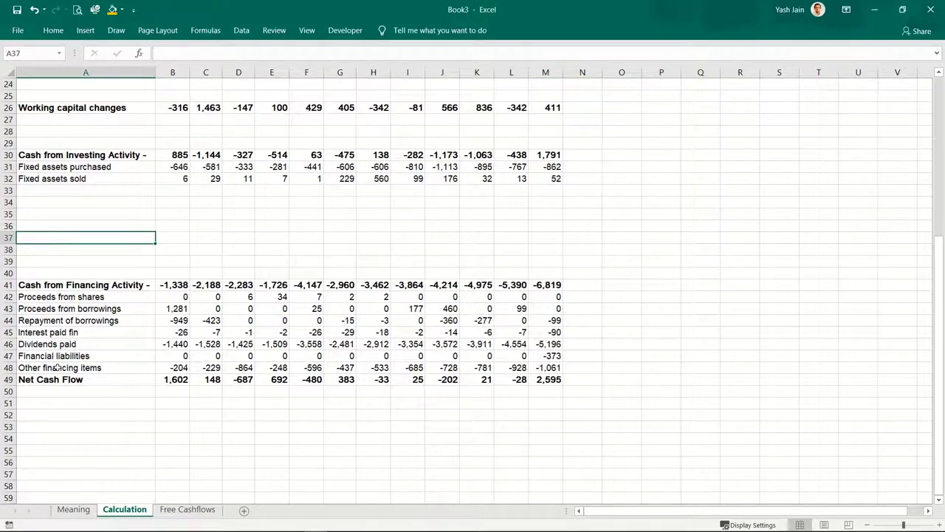
key(Up)
key(Down)
key(Down)
key(Down)
key(Down)
key(Down)
key(Down)
key(Down)
key(Down)
key(Down)
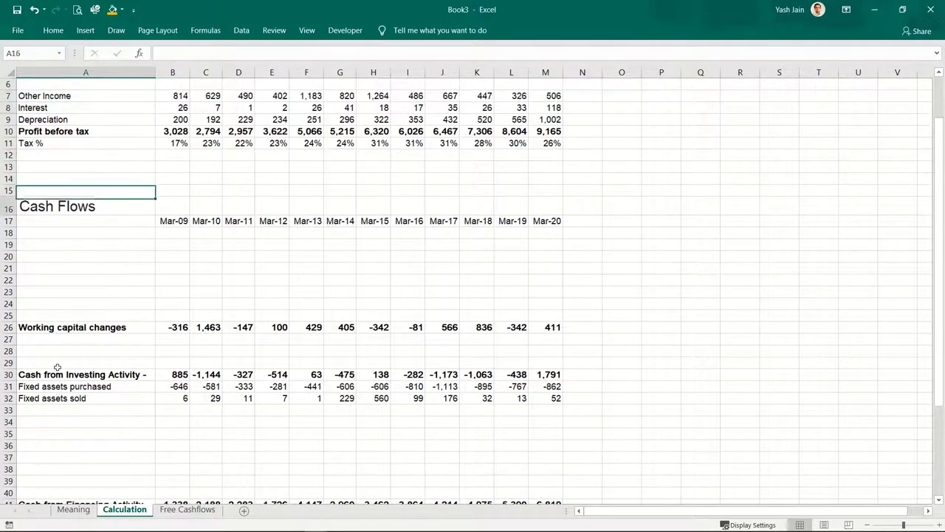
key(Down)
key(shift+Right)
key(shift+Right)
key(shift+Right)
key(shift+Right)
key(shift+Right)
key(shift+Right)
key(shift+Right)
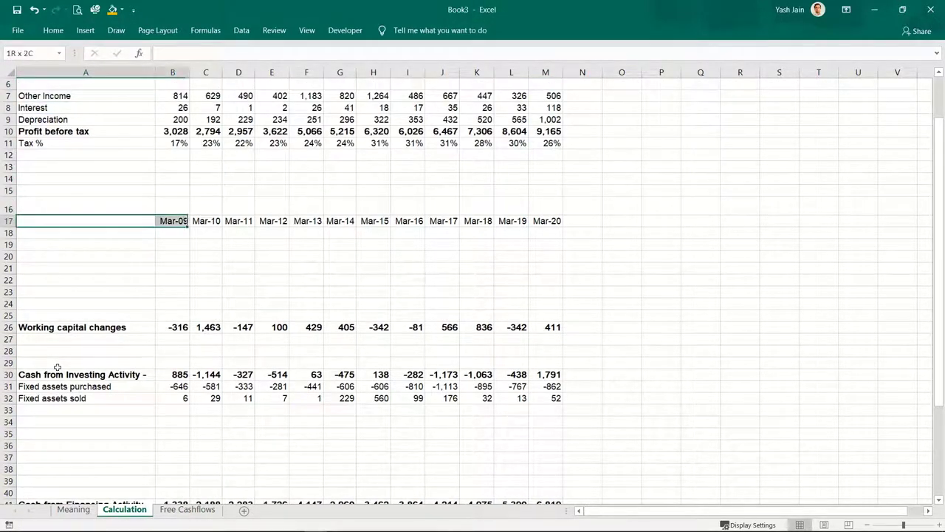
key(shift+Right)
key(shift+Right)
key(shift+Right)
key(shift+Right)
key(shift+Right)
key(shift+Right)
key(Delete)
Move the Working capital changes through Fixed assets sold rows to row 13, beneath Tax %.
key(Down)
key(Down)
key(Down)
key(Down)
key(Down)
key(Down)
key(Down)
key(Down)
key(Down)
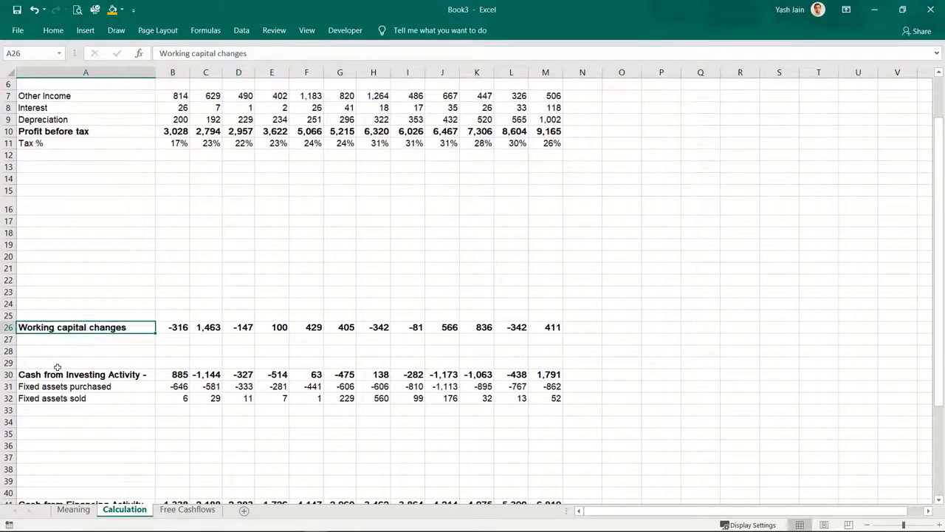
key(shift+Right)
key(shift+Right)
key(shift+Right)
key(shift+Right)
key(shift+Right)
key(shift+Right)
key(shift+Right)
key(shift+Right)
key(shift+Right)
key(shift+Right)
key(shift+Right)
key(shift+Right)
key(shift+Down)
key(shift+Down)
key(shift+Down)
key(shift+Down)
key(shift+Down)
key(shift+Down)
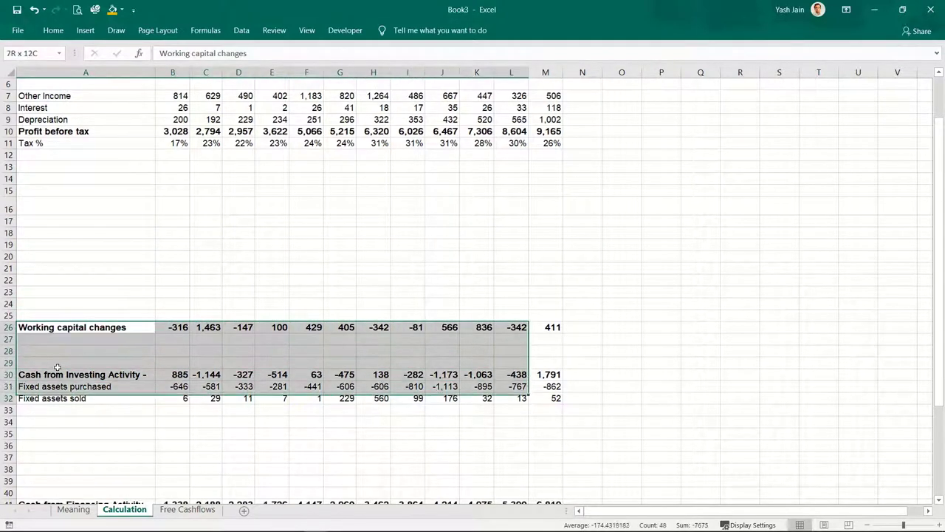
key(ctrl+c)
key(Up)
key(Up)
key(Up)
key(Up)
key(Up)
key(Up)
key(Up)
key(Up)
key(Up)
key(Up)
key(Up)
key(Up)
key(Up)
key(Up)
key(Up)
key(Down)
key(Down)
key(Return)
Delete the blank rows, including row 3 and row 14, so the items sit in rows 4–14.
key(Down)
key(shift+space)
key(ctrl+minus)
key(Up)
key(Up)
key(Up)
key(Up)
key(Up)
key(Up)
key(Up)
key(Up)
key(Up)
key(Up)
key(Up)
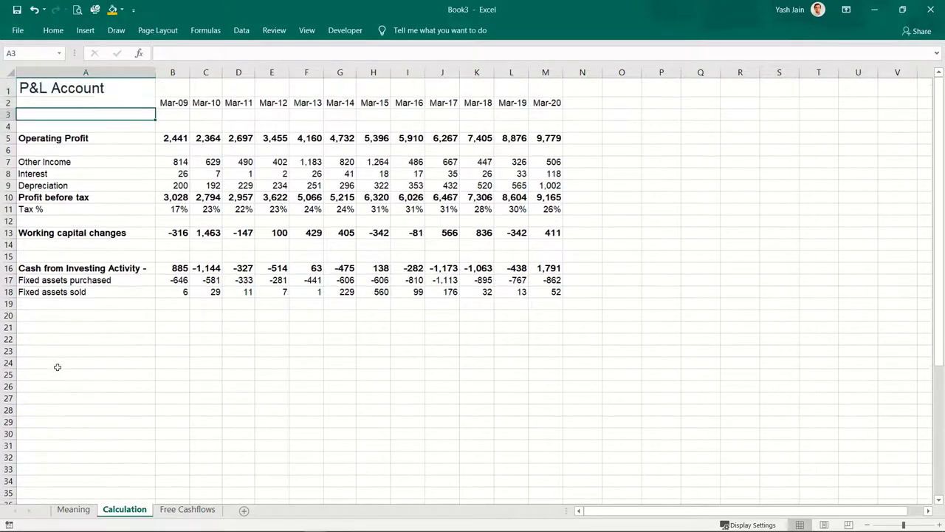
key(shift+space)
key(ctrl+minus)
key(Down)
key(Down)
key(Down)
key(Down)
key(Down)
key(Down)
key(Down)
key(Down)
key(Down)
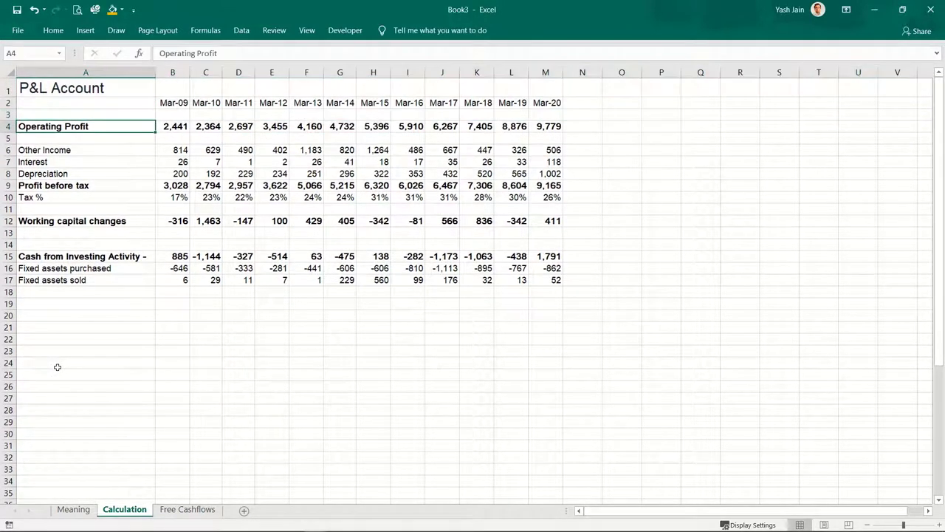
key(Up)
key(shift+space)
key(ctrl+minus)
key(Down)
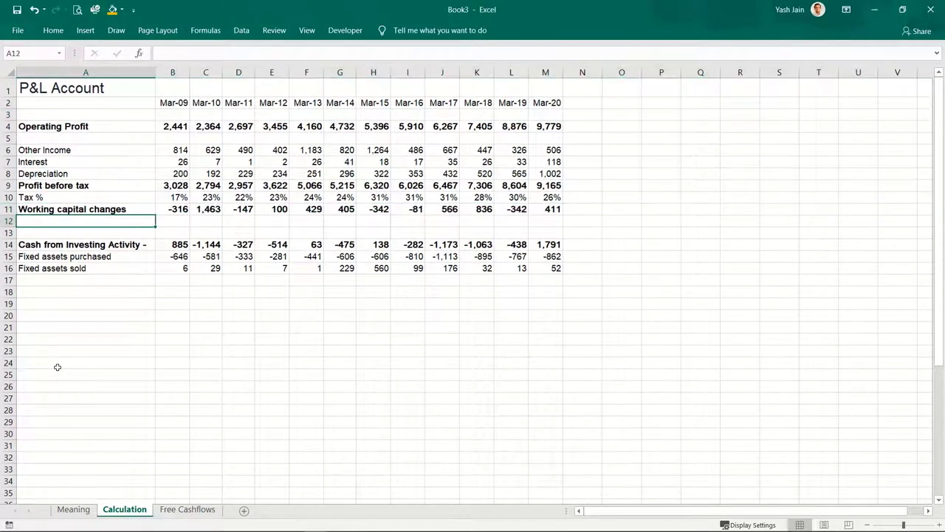
key(shift+space)
key(ctrl+minus)
key(ctrl+minus)
Look over the financing line items, then switch to the Free Cashflows sheet.
key(Down)
key(Down)
key(Down)
key(Down)
key(Down)
key(Down)
key(Down)
key(Down)
key(Down)
key(Down)
key(Down)
key(Down)
key(Down)
key(Down)
key(Down)
key(Down)
key(Down)
key(Down)
key(Down)
key(Down)
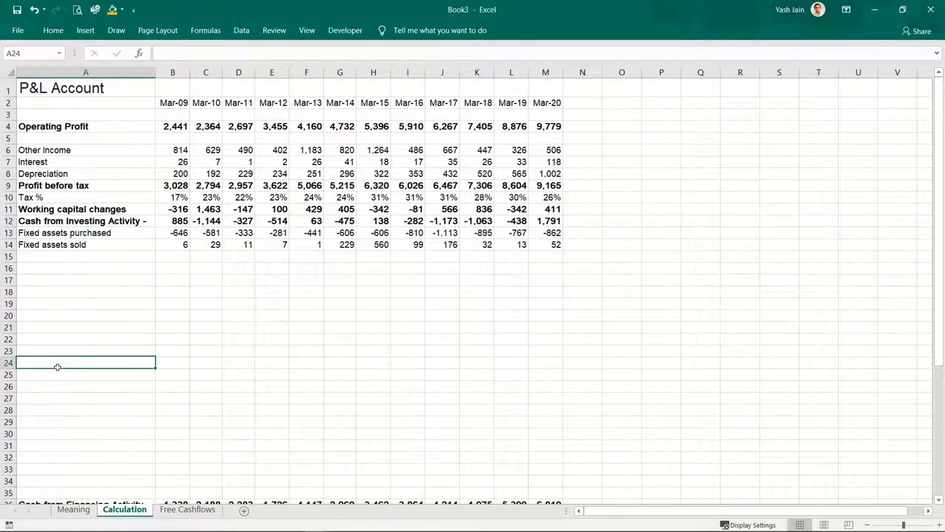
key(Down)
key(Down)
key(Down)
key(Up)
key(Up)
key(Up)
key(Up)
key(shift+Down)
key(shift+Down)
key(shift+Down)
key(shift+Down)
key(shift+Down)
key(shift+Down)
scroll(57, 367, down, 1)
key(shift+Right)
key(shift+Right)
key(shift+Right)
key(Up)
key(Up)
key(Up)
key(Up)
key(Up)
key(Up)
key(Up)
key(Up)
key(Up)
key(Up)
key(Up)
key(Up)
key(Up)
key(Up)
key(Up)
key(Up)
key(Up)
key(Up)
key(Up)
key(Up)
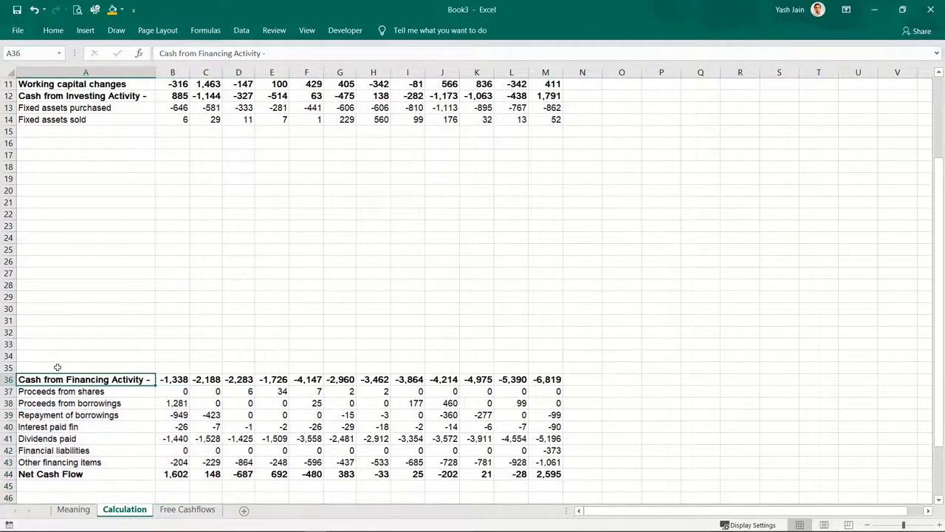
key(Up)
key(Up)
key(Up)
key(Up)
key(Up)
key(Up)
key(Up)
key(Up)
key(Up)
key(Up)
key(Down)
key(Down)
key(Down)
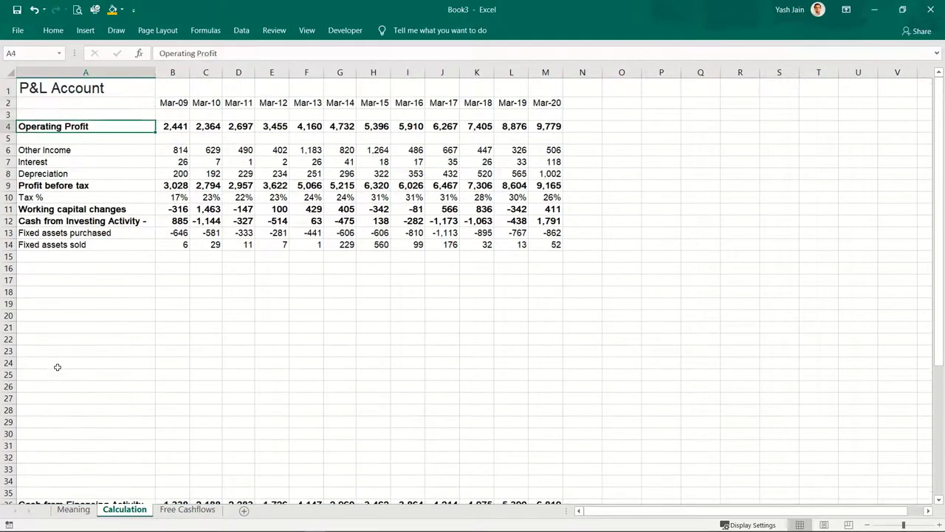
key(ctrl+Page_Down)
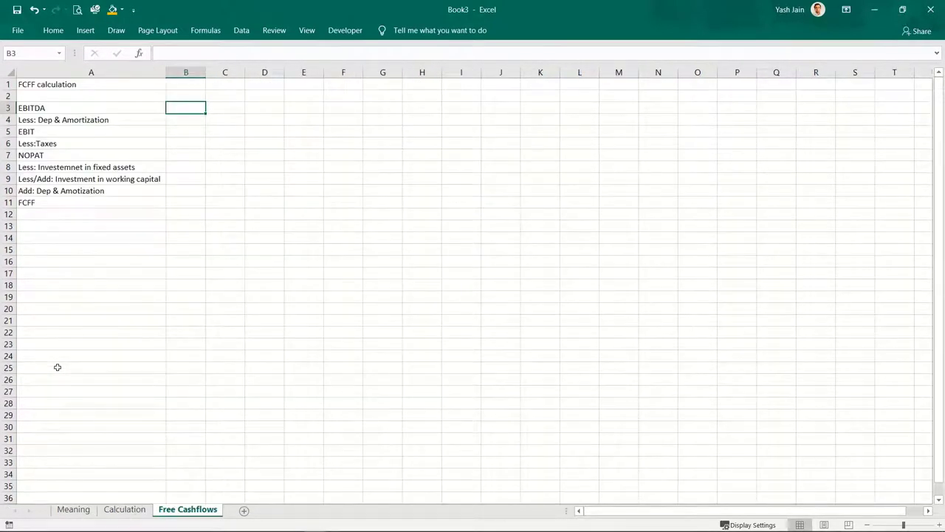
Copy the Mar-09 to Mar-20 date headers from Calculation into B2:M2 of Free Cashflows.
key(ctrl+Page_Up)
key(Up)
key(Right)
key(Up)
key(ctrl+shift+Right)
key(ctrl+c)
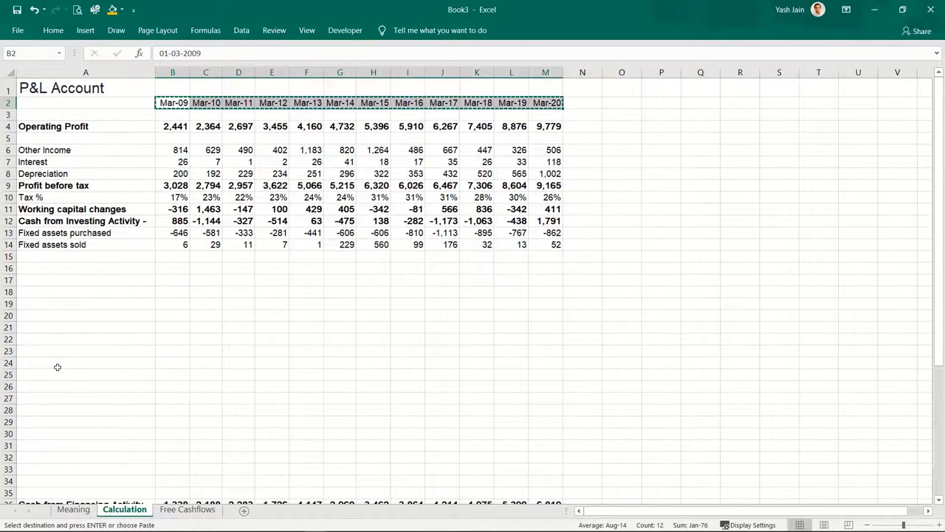
key(ctrl+Page_Down)
key(ctrl+v)
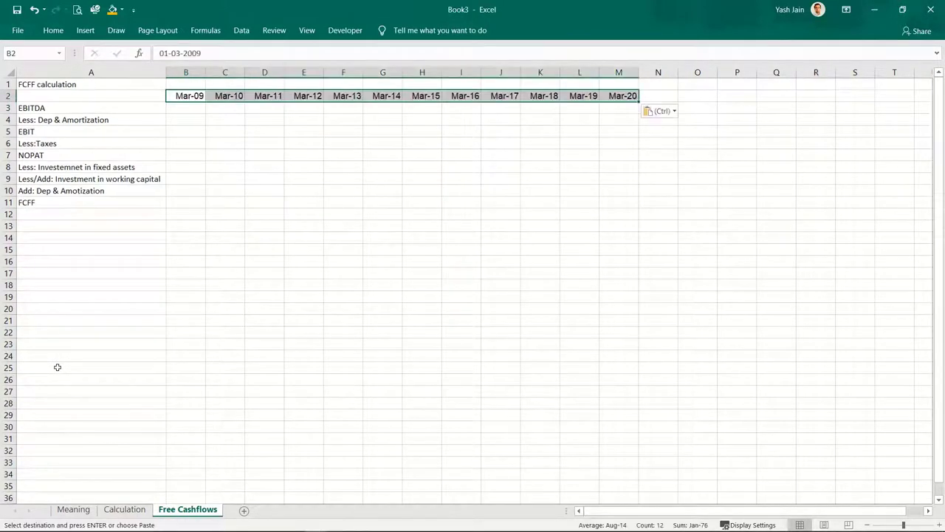
key(Left)
key(Down)
key(Down)
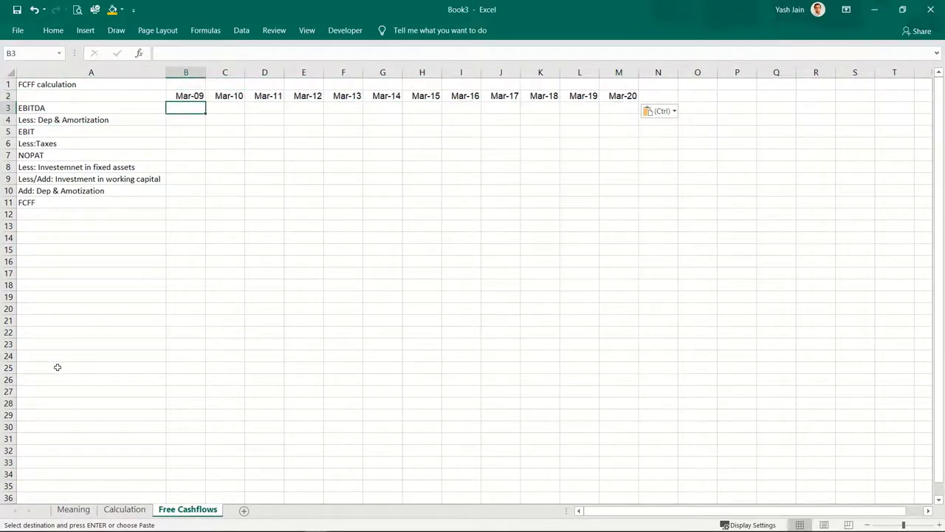
Review the Operating Profit, depreciation, interest and Tax % figures on Calculation, then return to Free Cashflows.
key(ctrl+Page_Up)
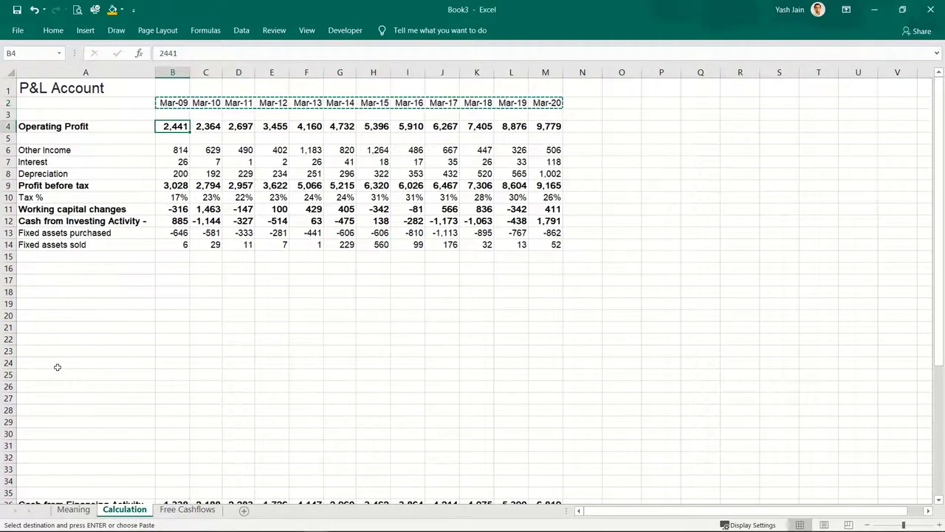
key(Left)
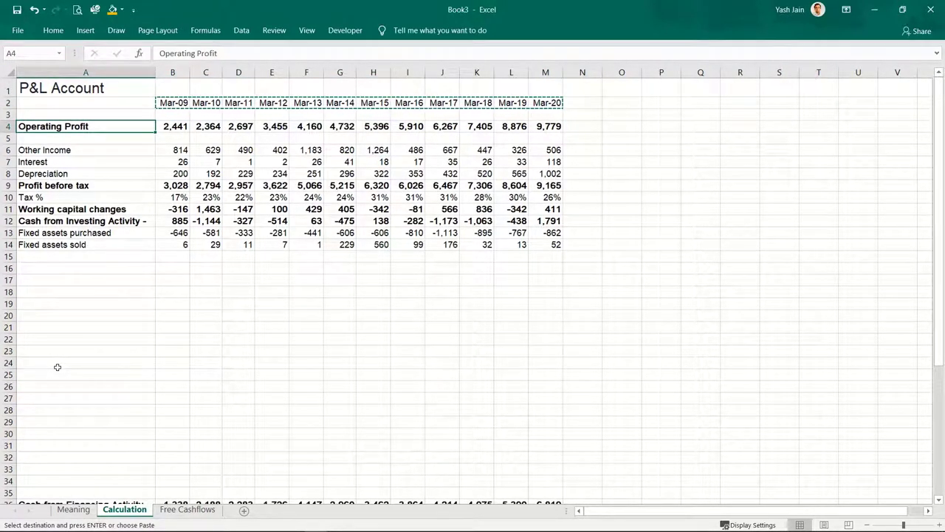
key(Down)
key(Down)
key(Down)
key(Down)
key(Up)
key(Down)
key(Right)
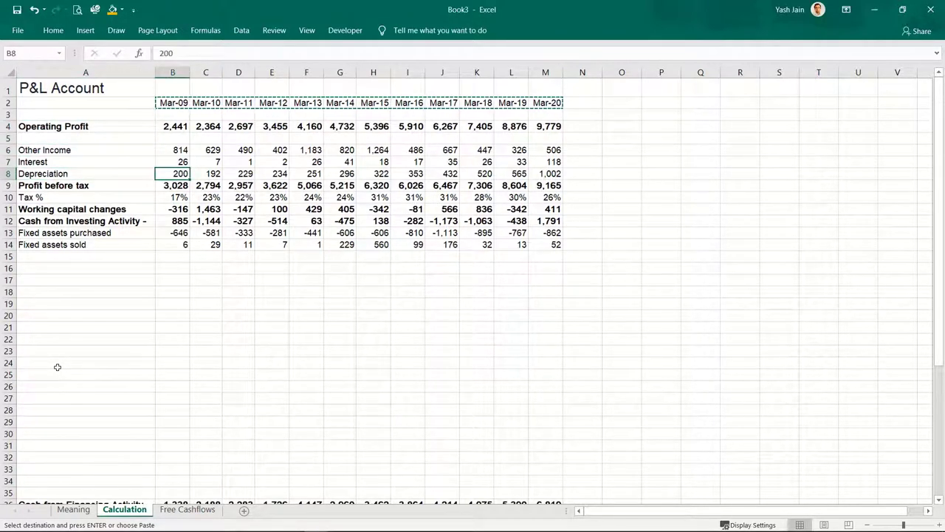
key(Up)
key(Up)
key(Down)
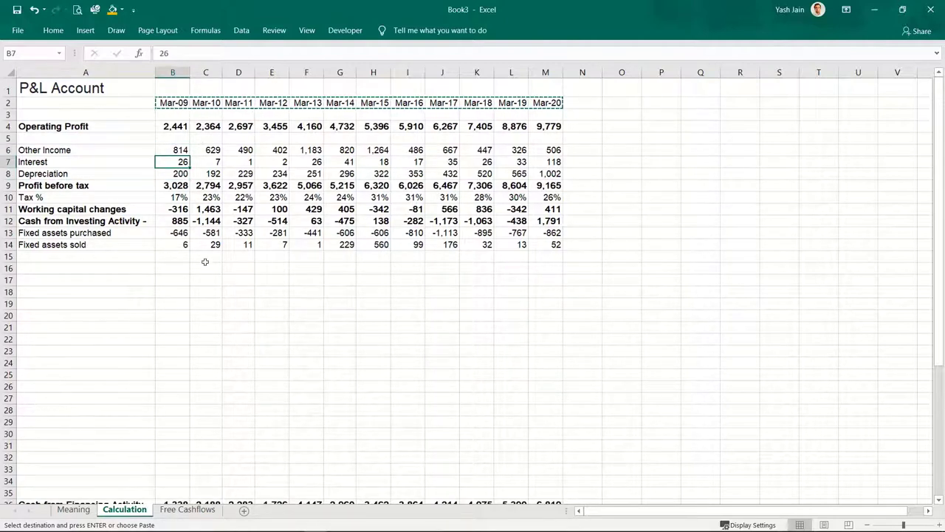
click(182, 186)
click(182, 196)
click(182, 174)
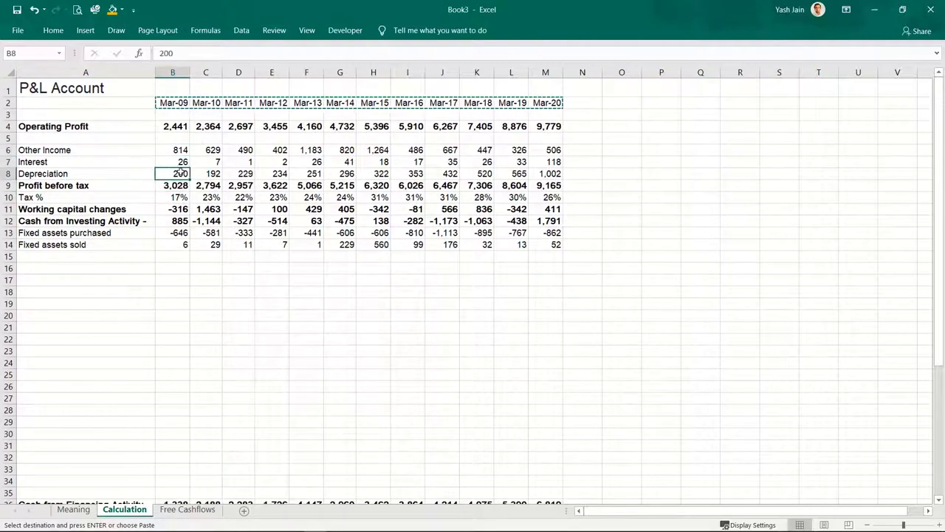
click(176, 126)
key(ctrl+Right)
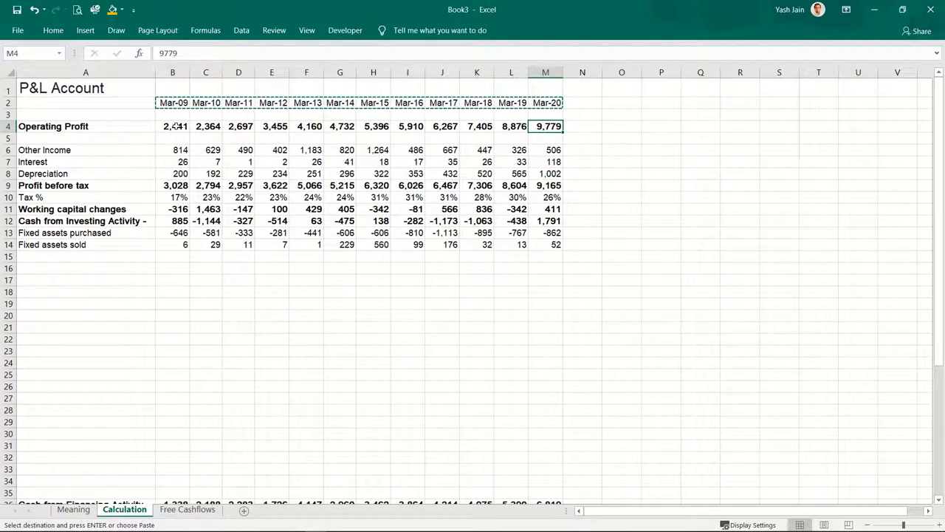
key(ctrl+Left)
key(ctrl+Page_Down)
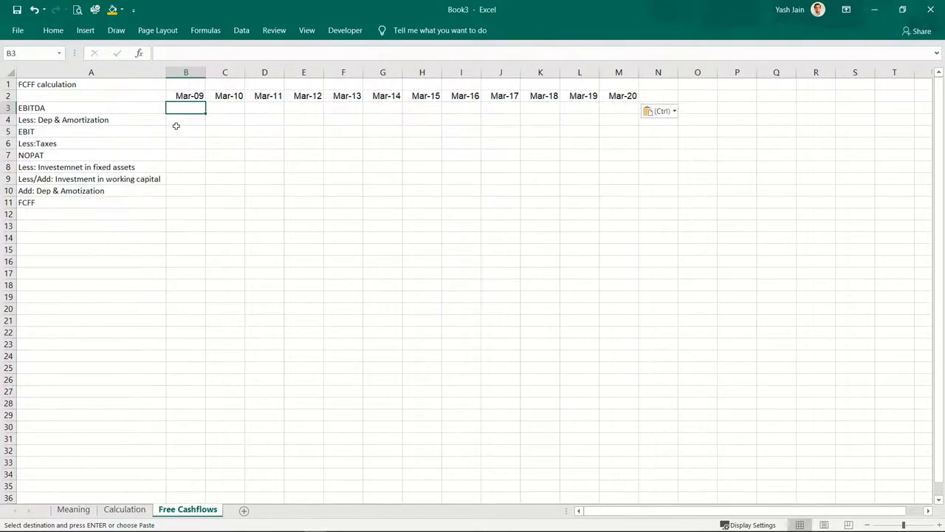
Link EBITDA in B3 to Calculation's Operating Profit (=Calculation!B4) and fill it across to M3.
text(=)
key(ctrl+Page_Up)
click(175, 126)
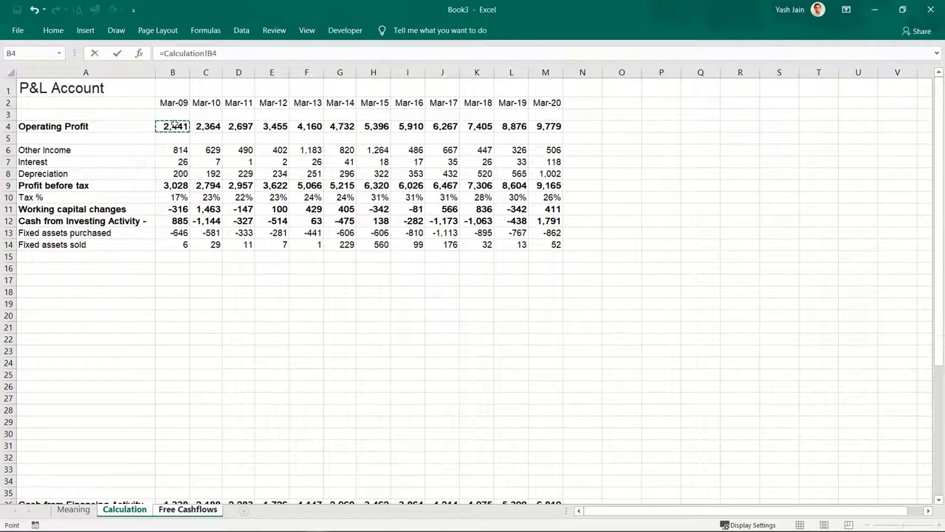
key(Return)
key(Up)
key(ctrl+c)
key(shift+Right)
key(shift+Right)
key(shift+Right)
key(shift+Right)
key(shift+Right)
key(shift+Right)
key(shift+Right)
key(shift+Right)
key(shift+Right)
key(shift+Right)
key(shift+Right)
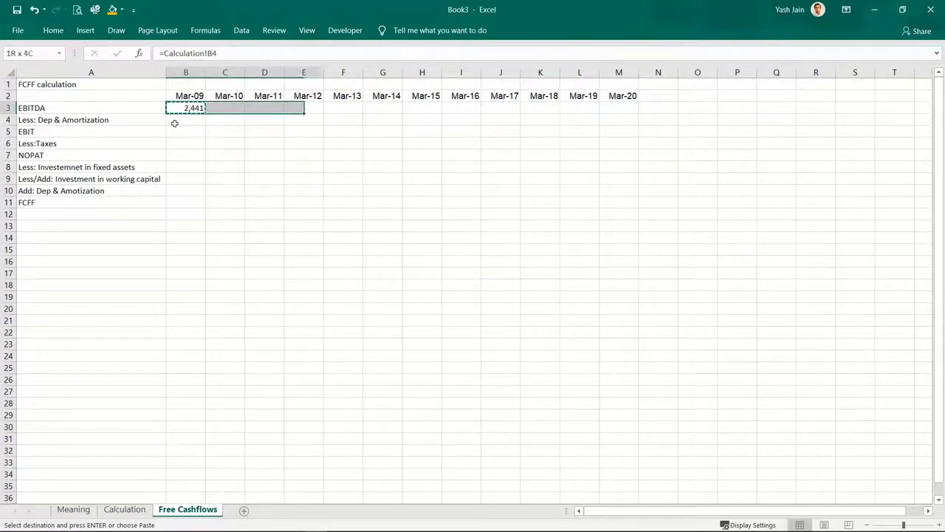
key(ctrl+v)
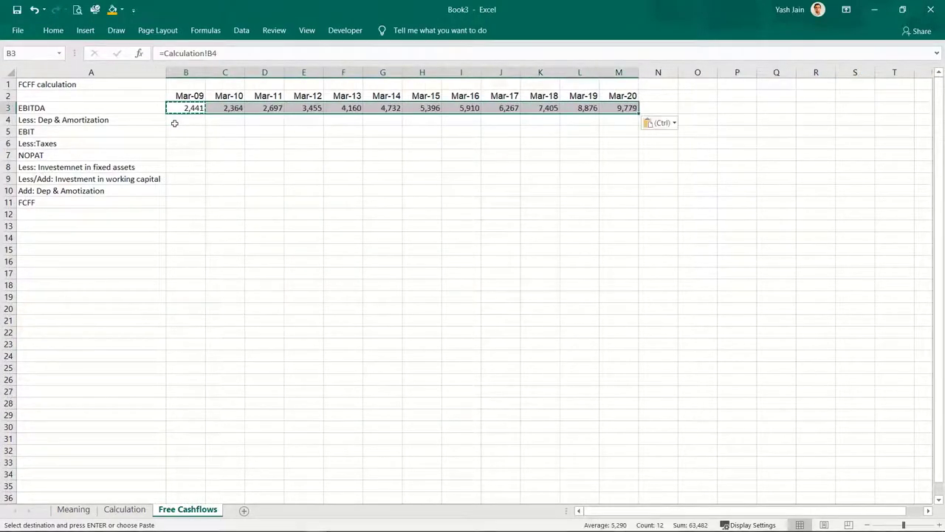
key(Down)
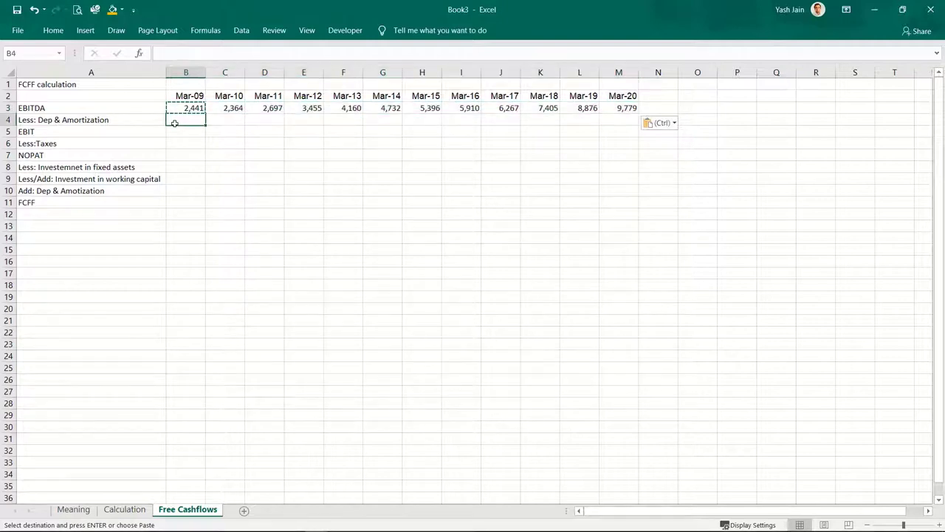
Link depreciation in B4 to =Calculation!B8 and fill it across to M4.
text(=)
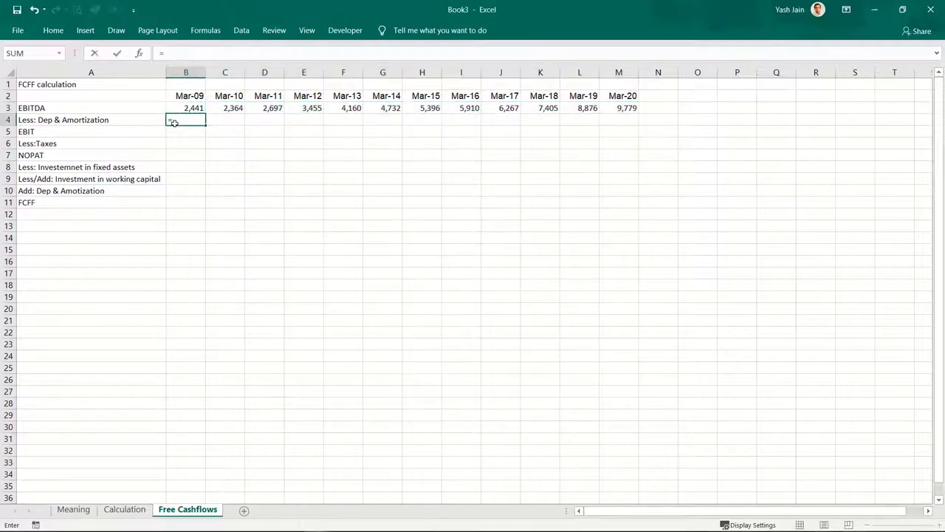
key(ctrl+Page_Up)
click(179, 172)
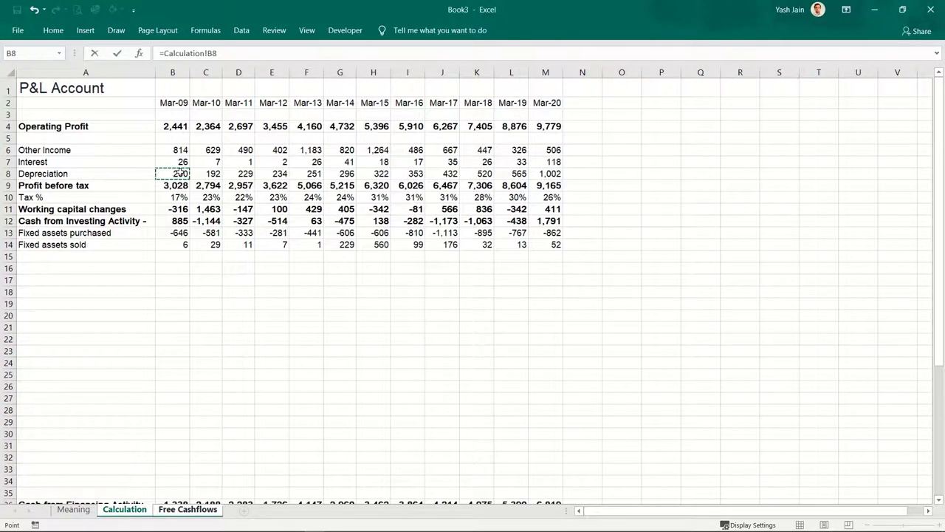
key(Return)
key(ctrl+c)
key(shift+Right)
key(shift+Right)
key(shift+Right)
key(shift+Right)
key(shift+Right)
key(shift+Right)
key(shift+Right)
key(shift+Right)
key(shift+Right)
key(shift+Right)
key(shift+Right)
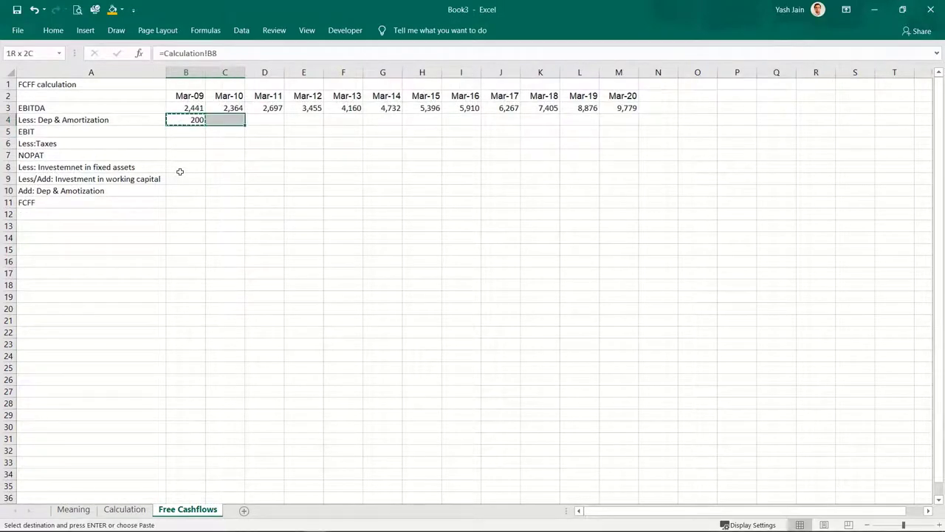
key(ctrl+v)
key(Left)
key(Right)
key(Left)
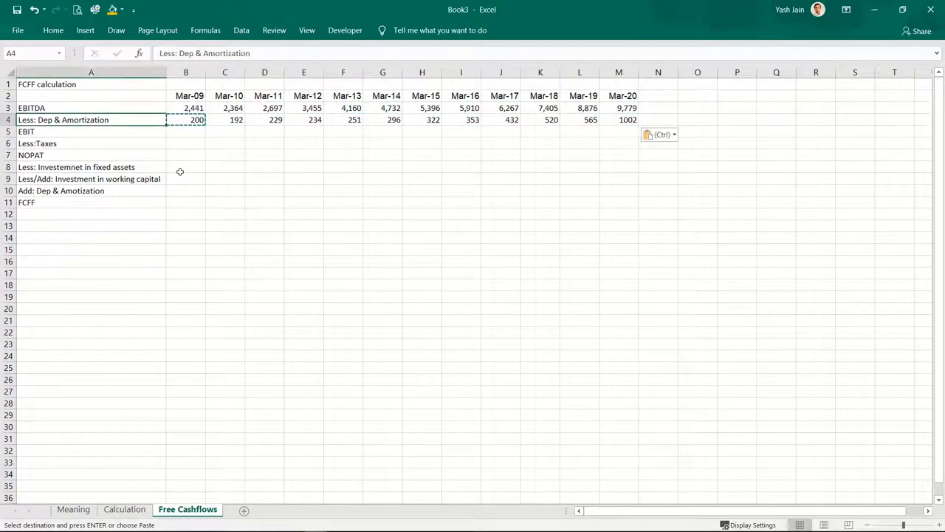
Make the whole EBIT row 5 bold.
key(Down)
key(shift+space)
key(ctrl+b)
key(Right)
key(Right)
key(Left)
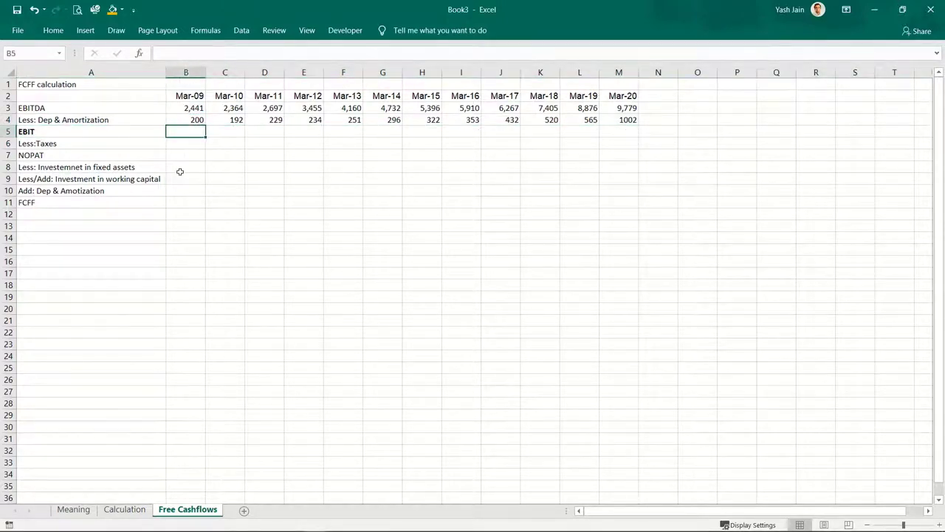
Enter EBIT as =B3-B4 in B5 and fill it across to M5.
text(=)
key(Up)
key(Up)
text(-)
key(Up)
key(Return)
key(Up)
key(ctrl+c)
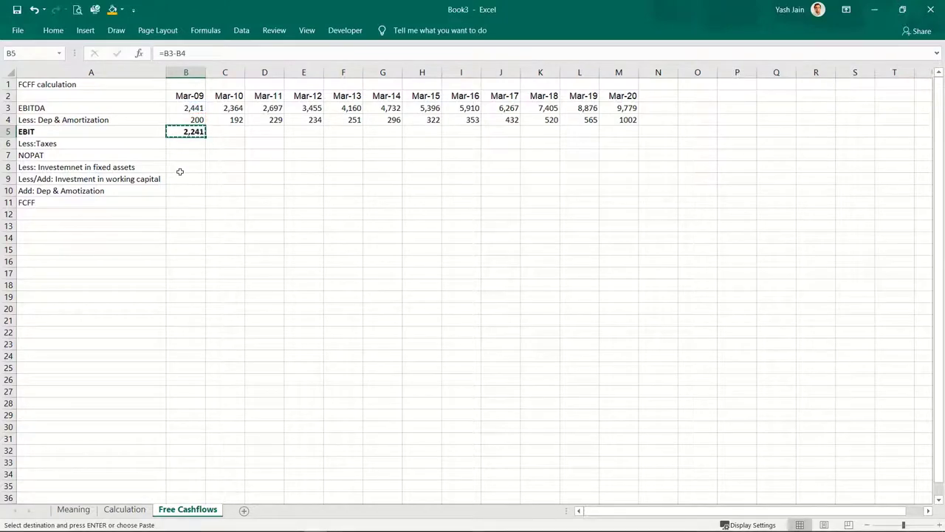
key(shift+Right)
key(shift+Right)
key(shift+Right)
key(shift+Right)
key(shift+Right)
key(shift+Right)
key(shift+Right)
key(shift+Right)
key(shift+Right)
key(shift+Right)
key(shift+Right)
key(ctrl+v)
key(Left)
key(shift+Right)
key(shift+Right)
key(shift+Right)
key(shift+Right)
key(shift+Right)
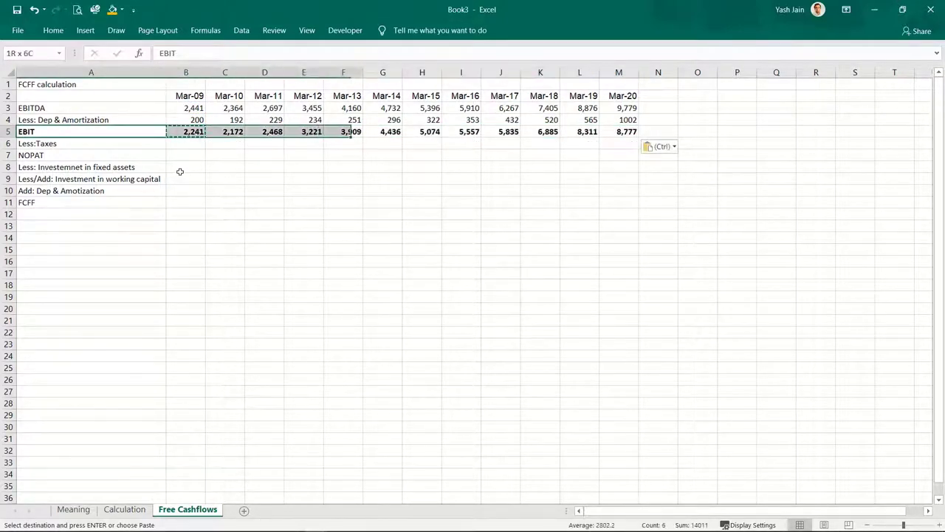
key(shift+Right)
key(shift+Right)
key(shift+Right)
key(shift+Right)
key(shift+Right)
key(shift+Right)
key(shift+Right)
Check the EBIT values from 2,241 to 8,777 and move to the first Less:Taxes cell.
key(Escape)
key(Up)
key(Down)
key(Down)
key(Down)
key(Down)
key(Down)
key(Up)
key(Up)
key(Up)
key(Up)
key(Right)
key(Right)
key(Left)
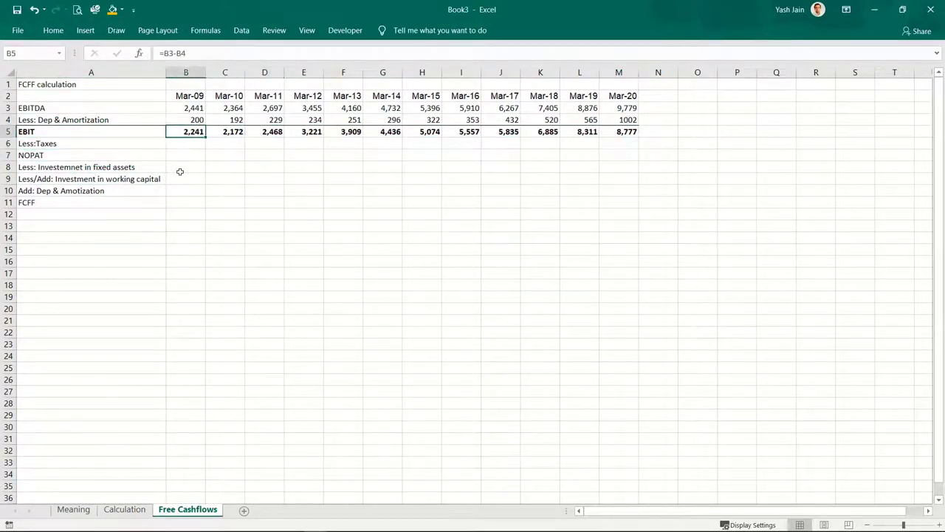
key(Left)
key(Down)
key(Right)
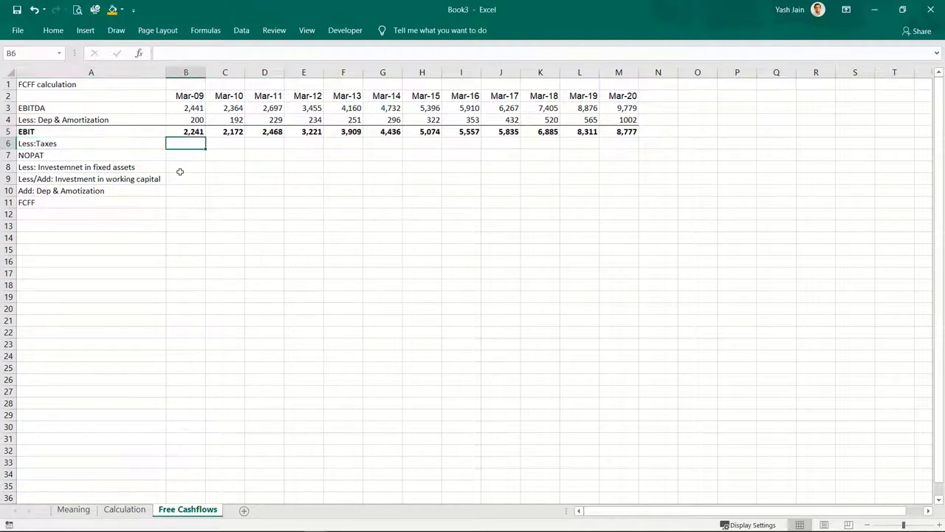
Review the Mar-09 to Mar-20 tax rates on Calculation, then return to the B6 taxes cell.
key(ctrl+Page_Up)
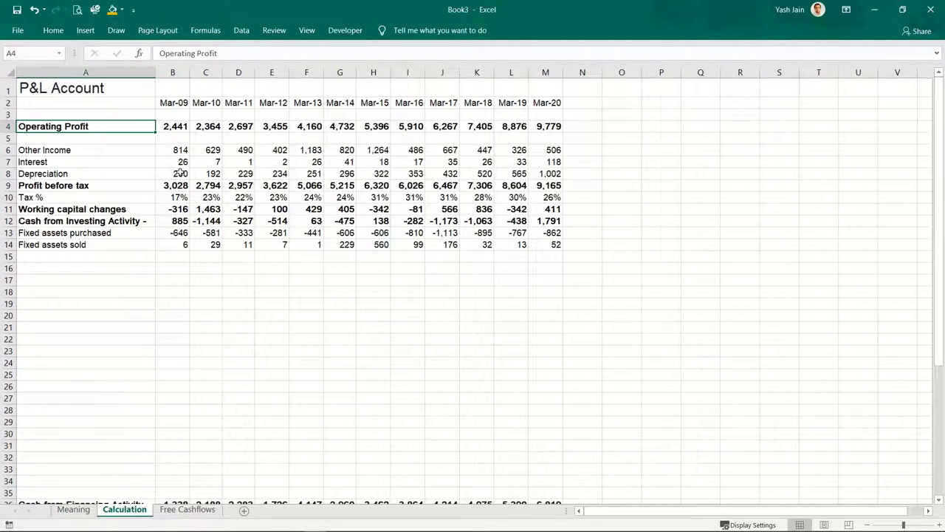
key(Down)
key(Down)
key(Right)
key(Down)
key(Down)
key(Down)
key(Down)
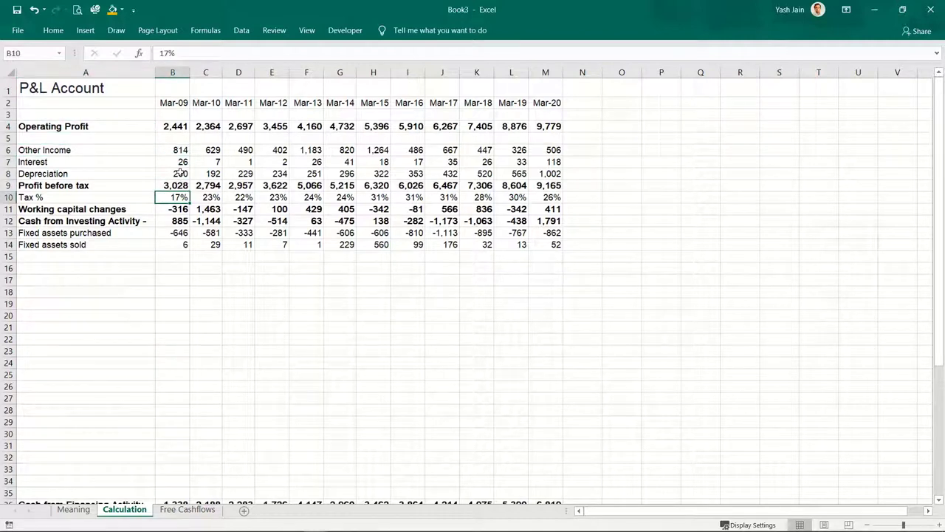
key(Right)
key(Right)
key(Right)
key(Right)
key(Right)
key(Right)
key(Right)
key(Right)
key(Right)
key(Right)
key(Right)
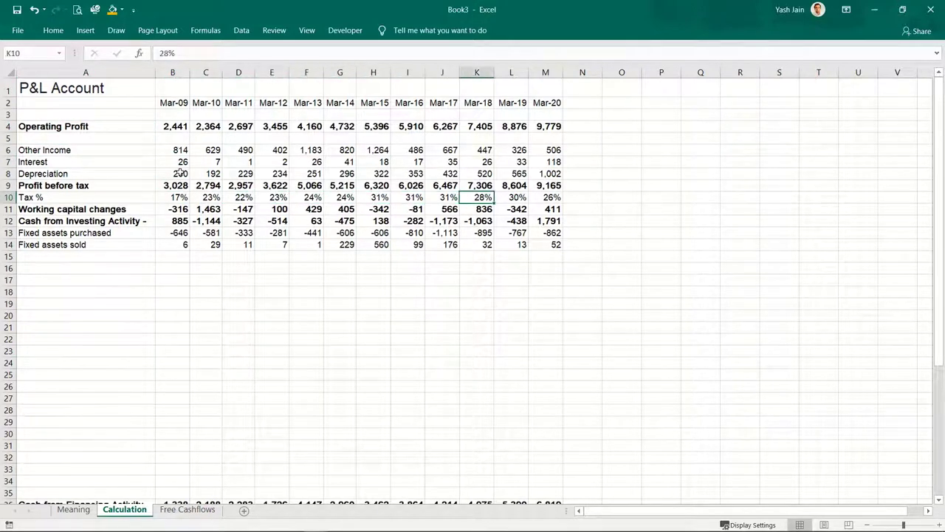
key(Left)
key(Left)
key(Left)
key(Left)
key(Left)
key(Left)
key(Left)
key(Left)
key(Left)
key(Left)
key(Left)
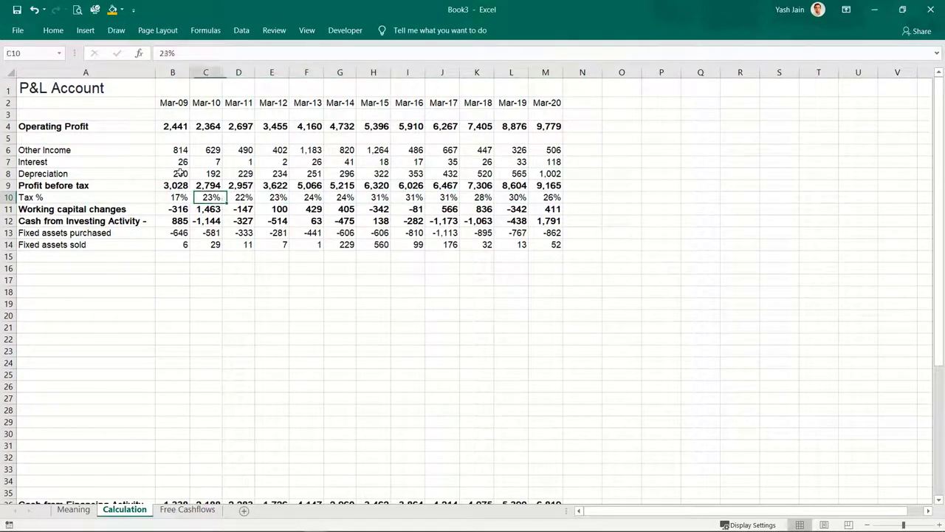
key(ctrl+Page_Down)
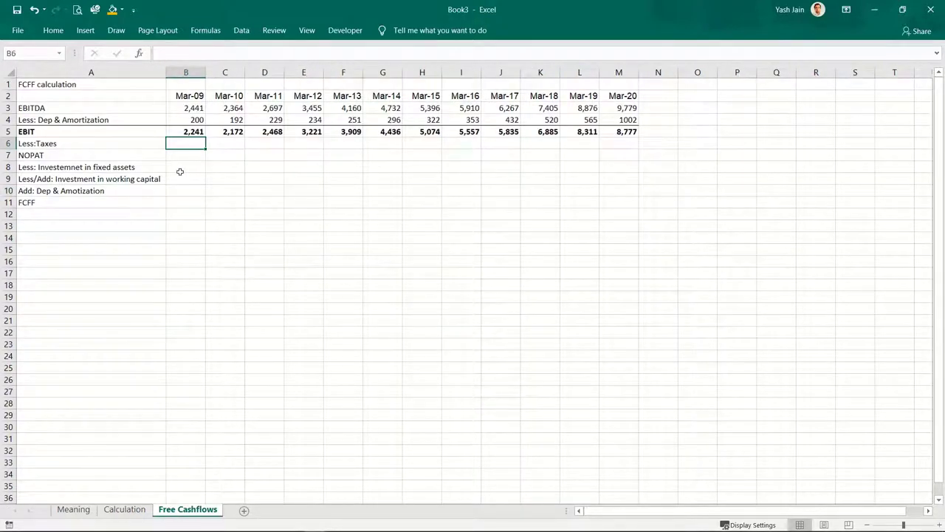
key(Up)
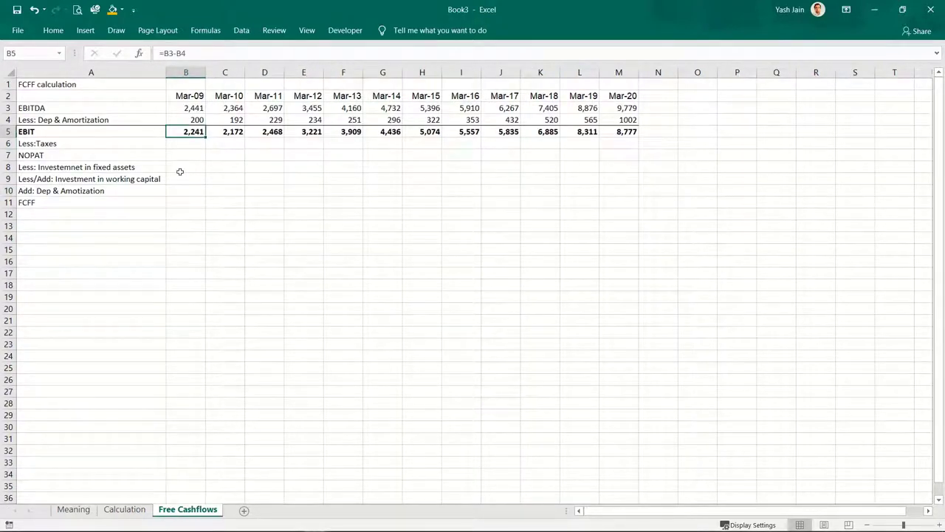
key(Down)
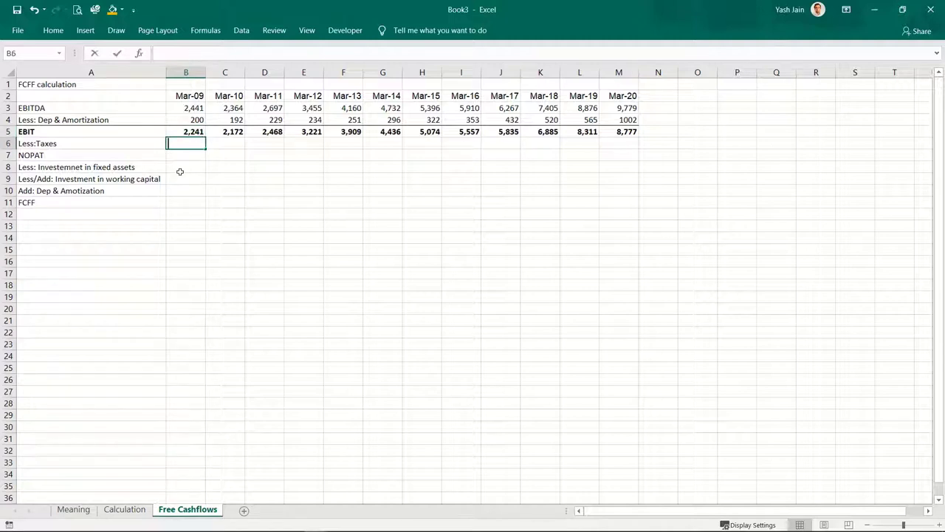
Enter =B5*Calculation!B10 in B6 and fill it across C6:M6.
text(=)
key(Up)
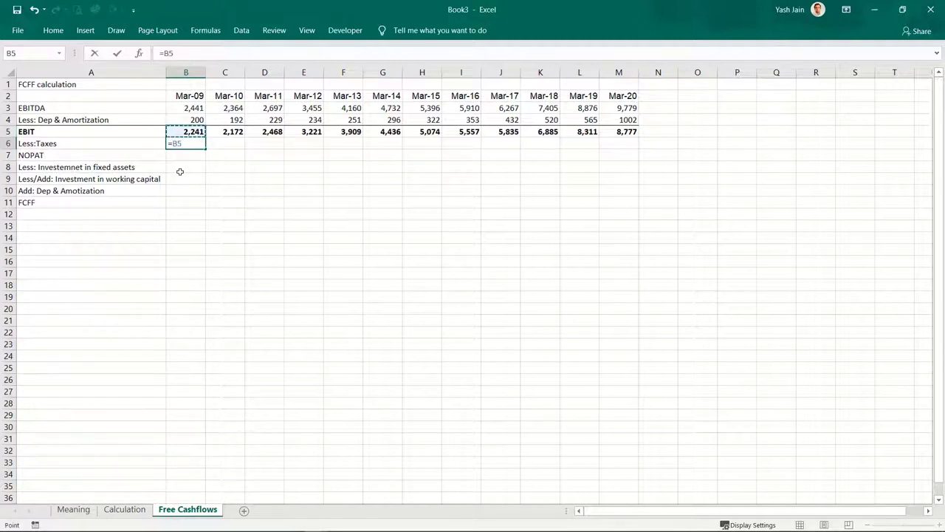
text(*)
click(124, 509)
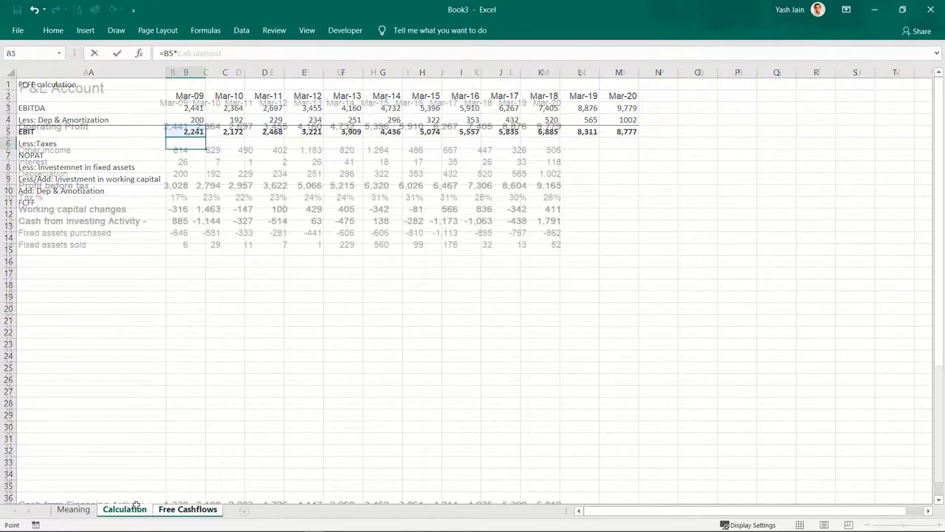
click(176, 197)
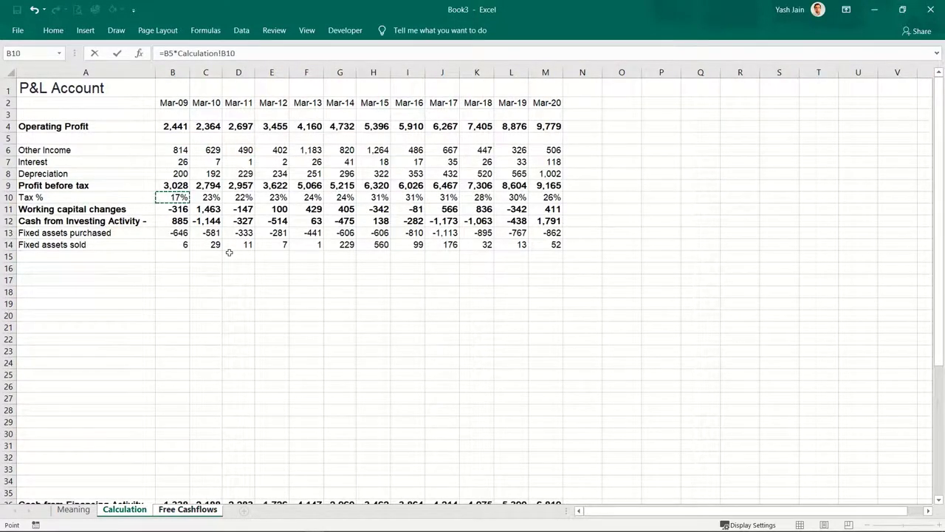
key(Return)
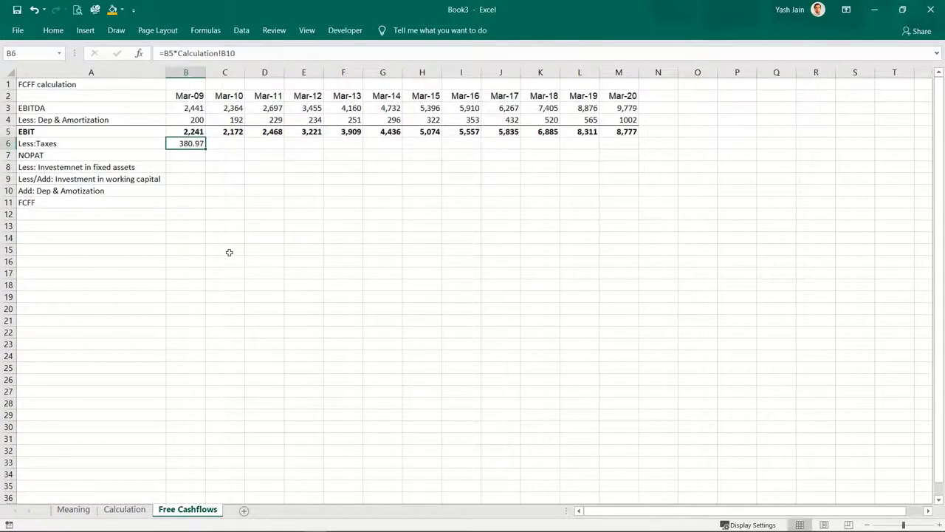
key(ctrl+c)
key(shift+Right)
key(shift+Right)
key(shift+Right)
key(shift+Right)
key(shift+Right)
key(shift+Right)
key(shift+Right)
key(shift+Right)
key(shift+Right)
key(shift+Right)
key(shift+Right)
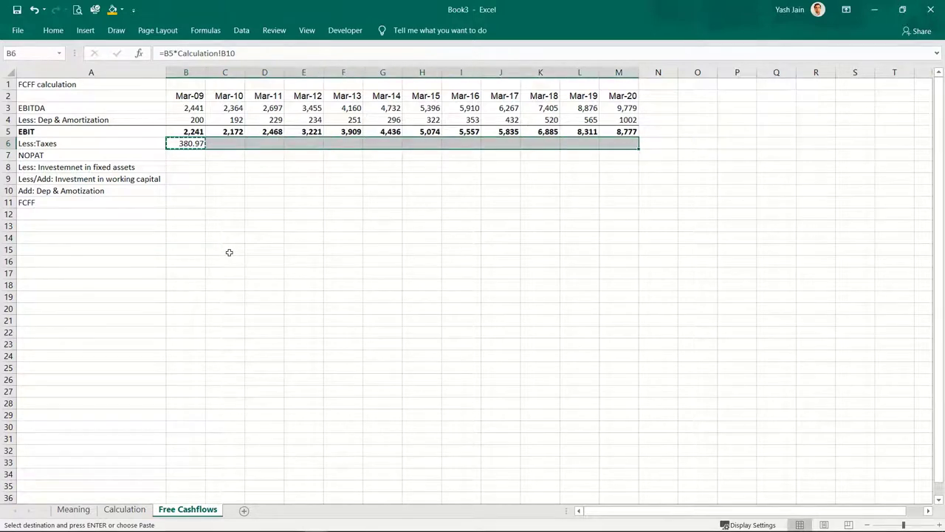
key(ctrl+v)
Give the taxes row Comma style with zero decimal places.
key(alt)
key(h)
key(k)
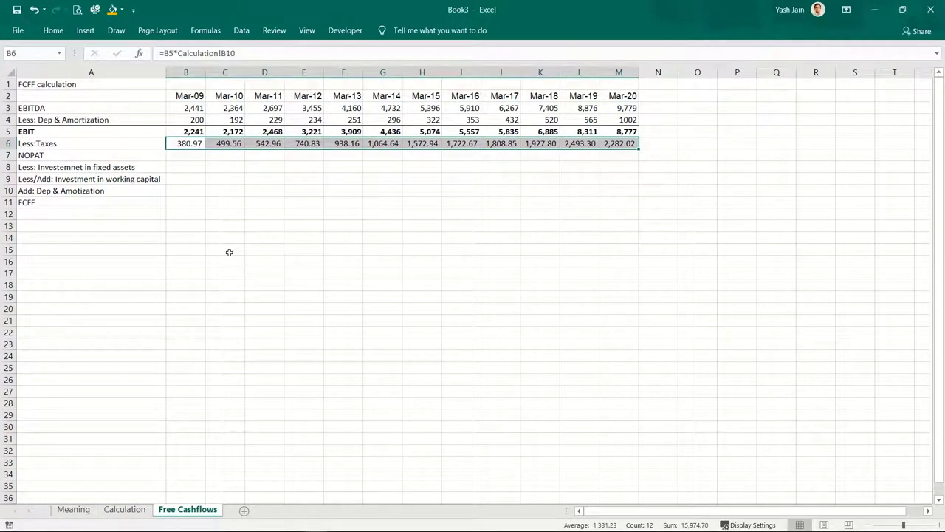
key(alt+h)
key(9)
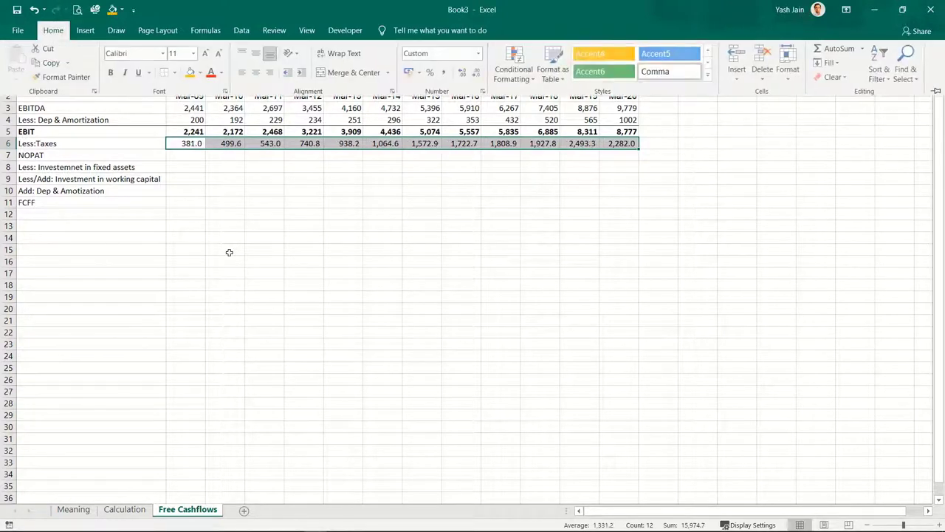
key(alt+h)
key(9)
key(Down)
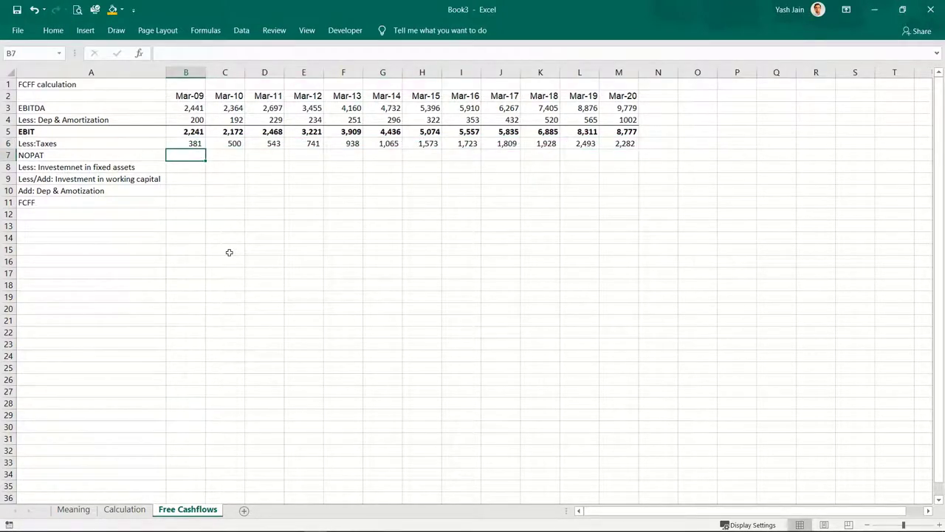
Enter the NOPAT formula =B5-B6 in B7 and paste it across C7:M7.
text(=)
key(Up)
key(Up)
text(-)
key(Up)
key(Return)
key(Up)
key(ctrl+c)
key(shift+Right)
key(shift+Right)
key(shift+Right)
key(shift+Right)
key(shift+Right)
key(shift+Right)
key(shift+Right)
key(shift+Right)
key(shift+Right)
key(shift+Right)
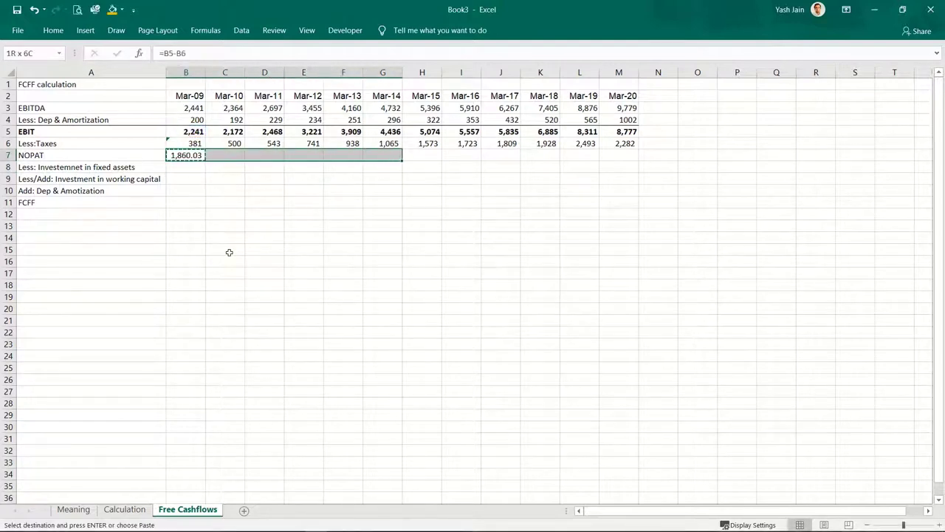
key(shift+Right)
key(ctrl+v)
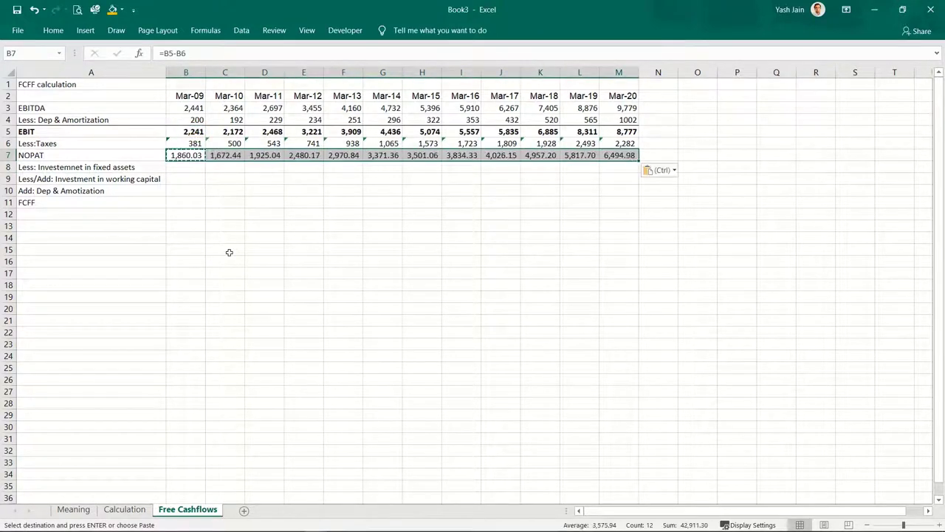
Make the NOPAT row A7:M7 bold.
key(Left)
key(shift+Right)
key(shift+Right)
key(shift+Right)
key(shift+Right)
key(shift+Right)
key(shift+Right)
key(shift+Right)
key(shift+Right)
key(shift+Right)
key(shift+Right)
key(shift+Right)
key(shift+Right)
key(shift+Right)
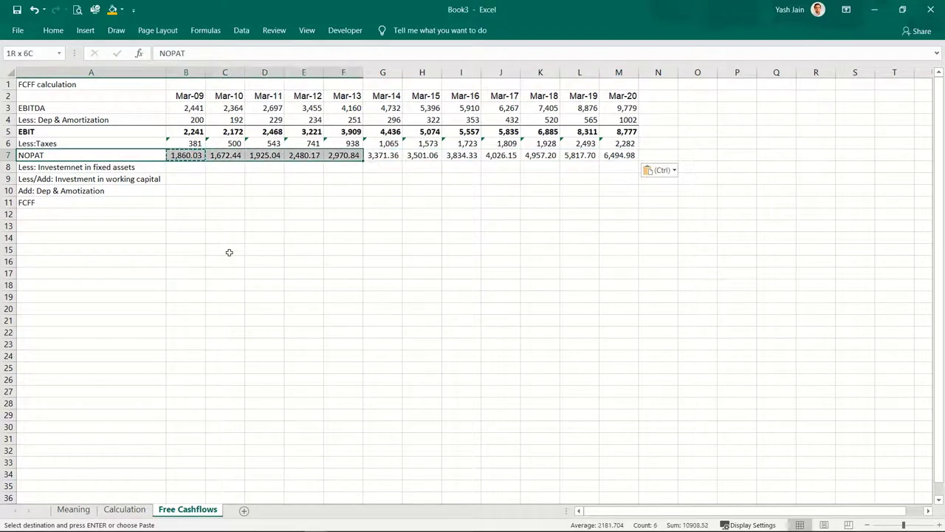
key(shift+Left)
key(ctrl+b)
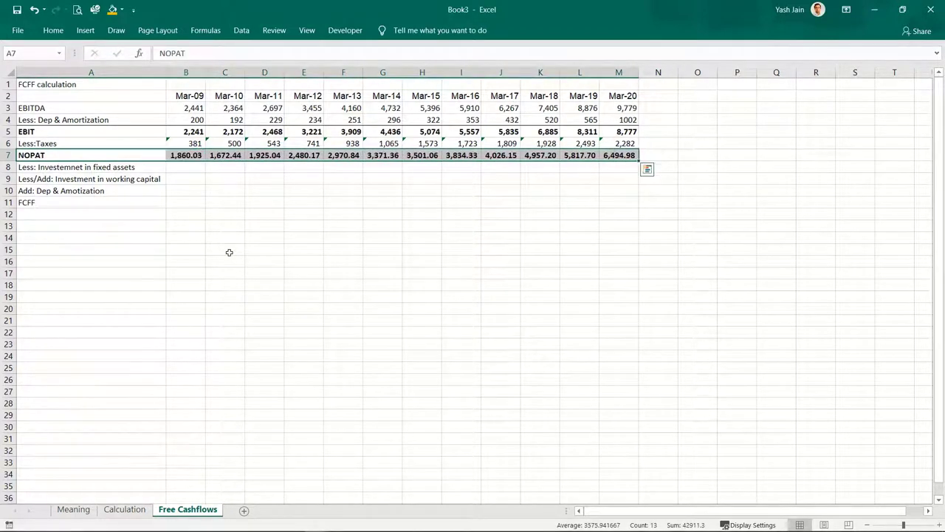
Apply a border to the NOPAT row from the label through Mar-20.
key(Right)
key(Left)
key(ctrl+shift+Right)
key(Right)
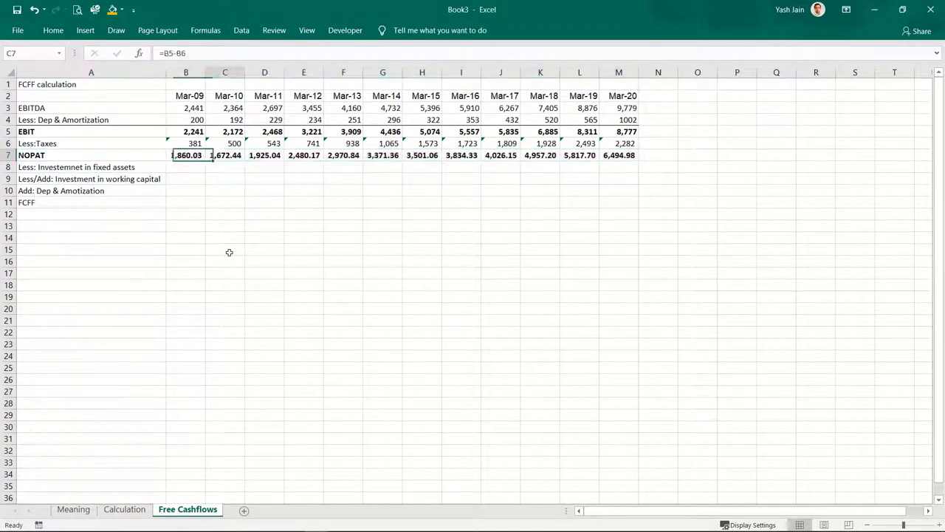
key(Left)
key(ctrl+shift+Right)
key(Left)
key(shift+Right)
key(shift+Right)
key(shift+Right)
key(shift+Right)
key(shift+Right)
key(shift+Right)
key(shift+Right)
key(shift+Right)
key(shift+Right)
key(shift+Right)
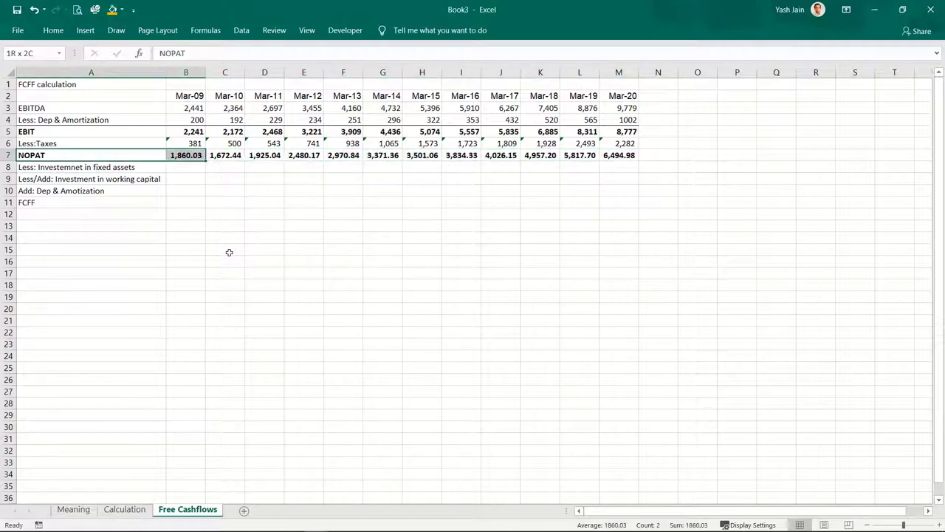
key(shift+Right)
key(shift+Right)
key(alt)
key(h)
key(b)
key(d)
Reduce the NOPAT values to whole numbers, showing 1,860 to 6,495.
key(Right)
key(ctrl+shift+Right)
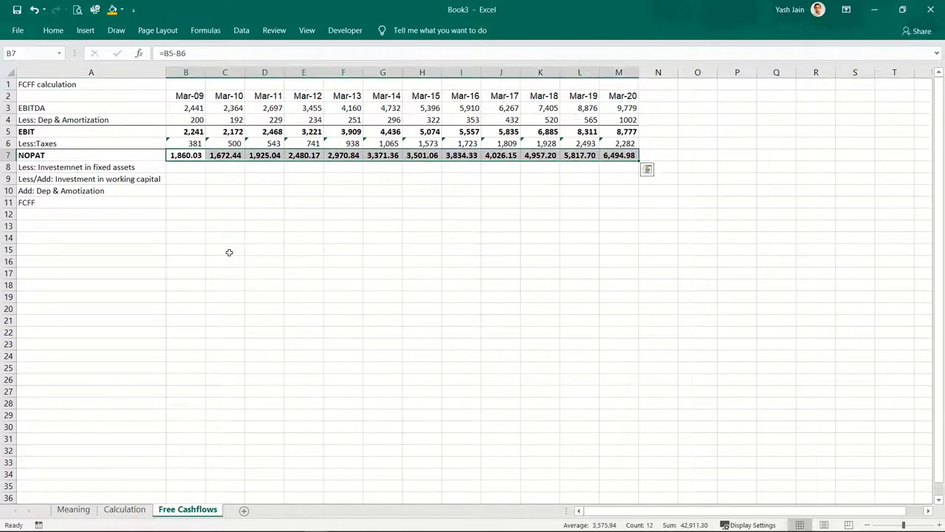
key(alt+h)
key(9)
key(alt)
key(h)
key(9)
key(Down)
key(Up)
key(Up)
key(Down)
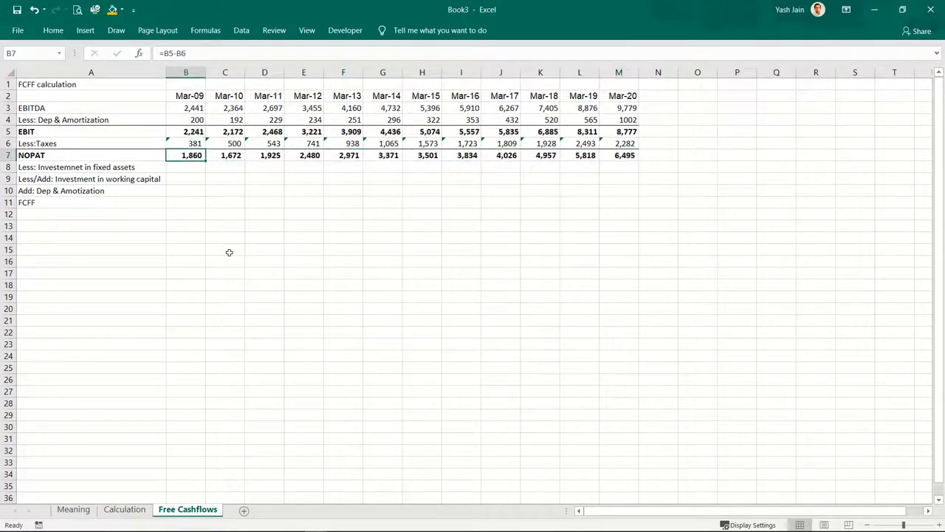
key(Down)
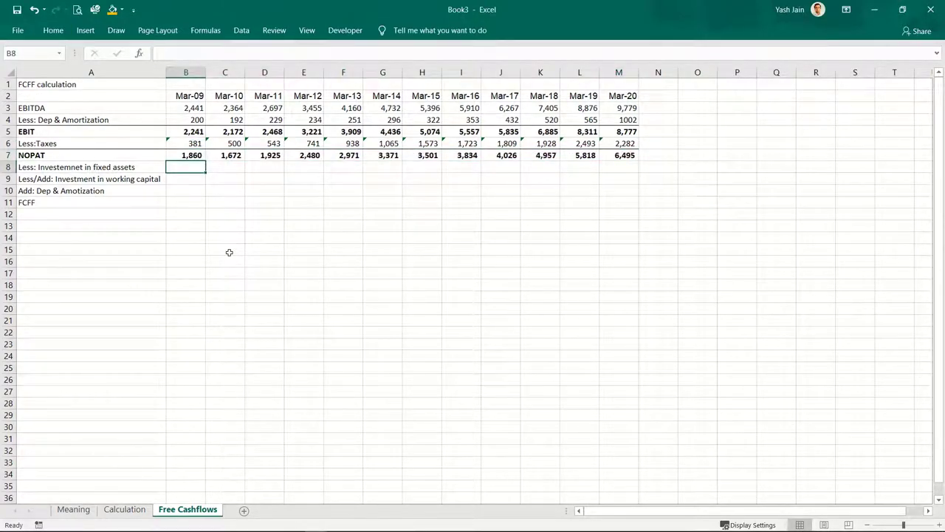
Link B9 to the Mar-09 working capital changes with =Calculation!B11.
key(Down)
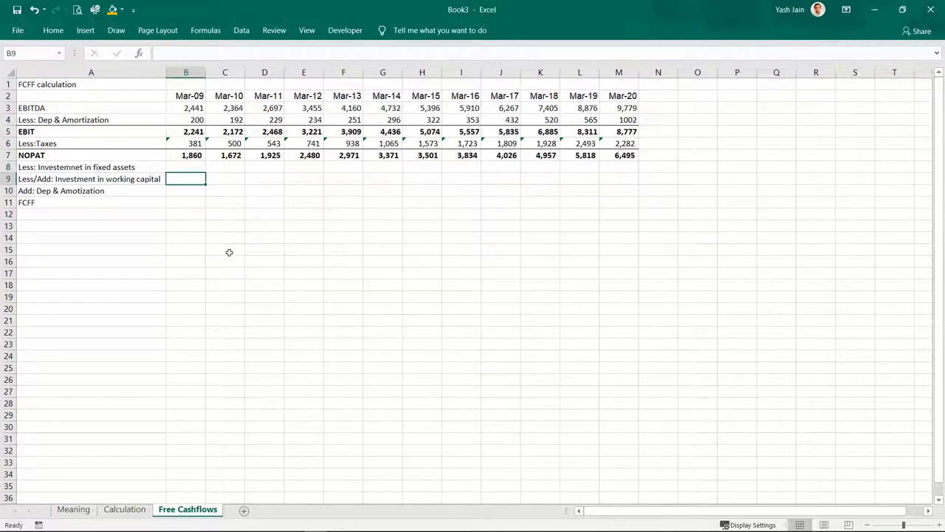
key(Up)
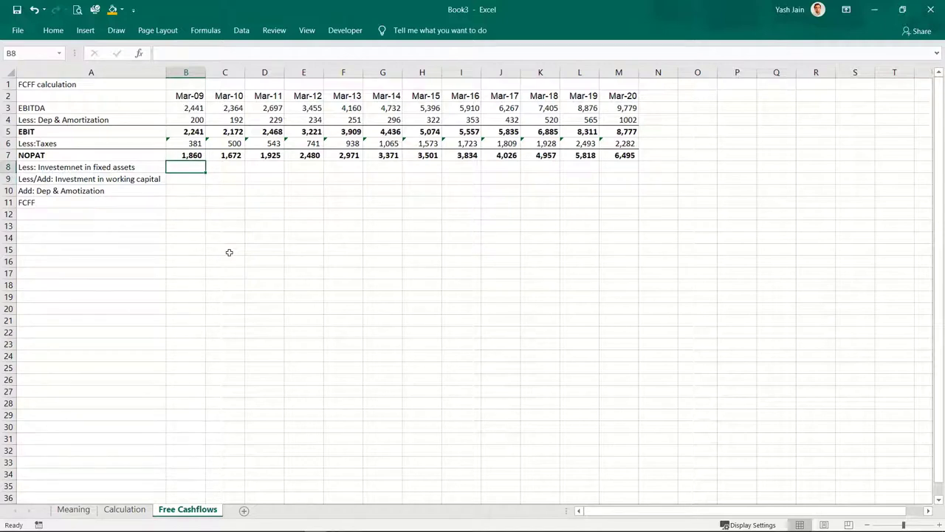
key(Down)
key(Down)
key(Up)
key(Down)
key(Up)
text(=)
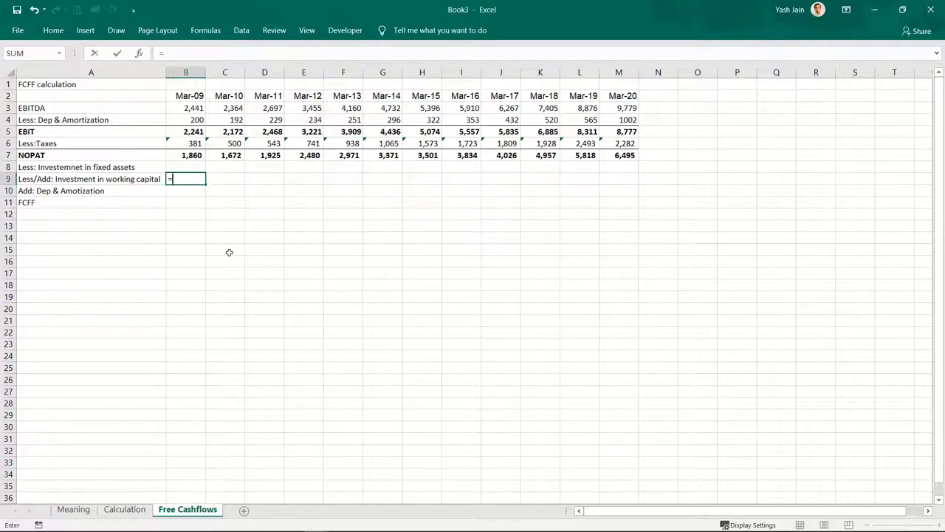
key(ctrl+Page_Up)
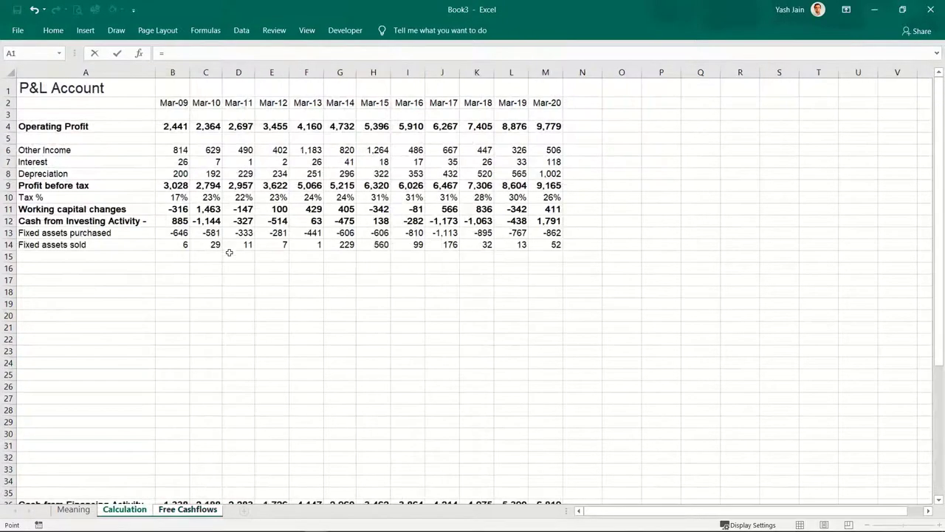
click(182, 209)
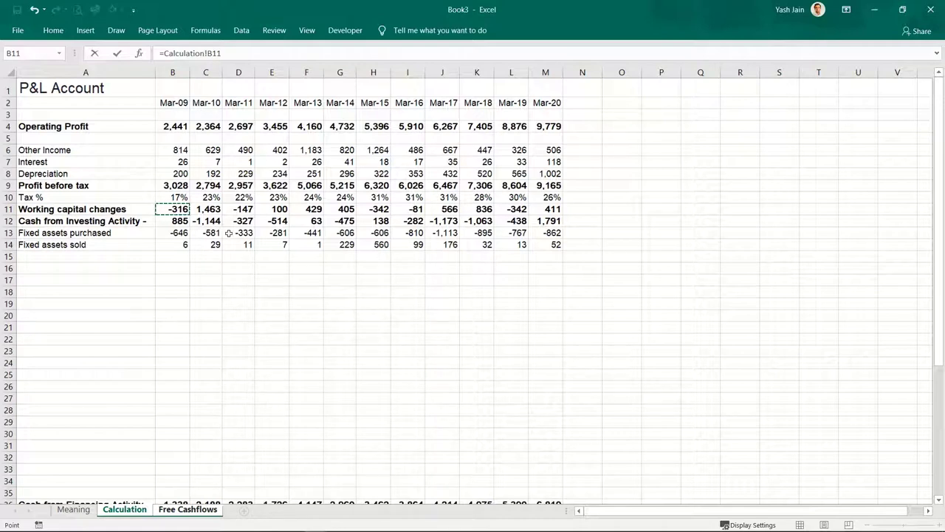
key(Return)
Paste the working-capital link across C9:M9, giving -316 through 411.
key(Up)
key(ctrl+c)
key(shift+Right)
key(shift+Right)
key(shift+Right)
key(shift+Right)
key(shift+Right)
key(shift+Right)
key(shift+Right)
key(shift+Right)
key(shift+Right)
key(shift+Right)
key(shift+Right)
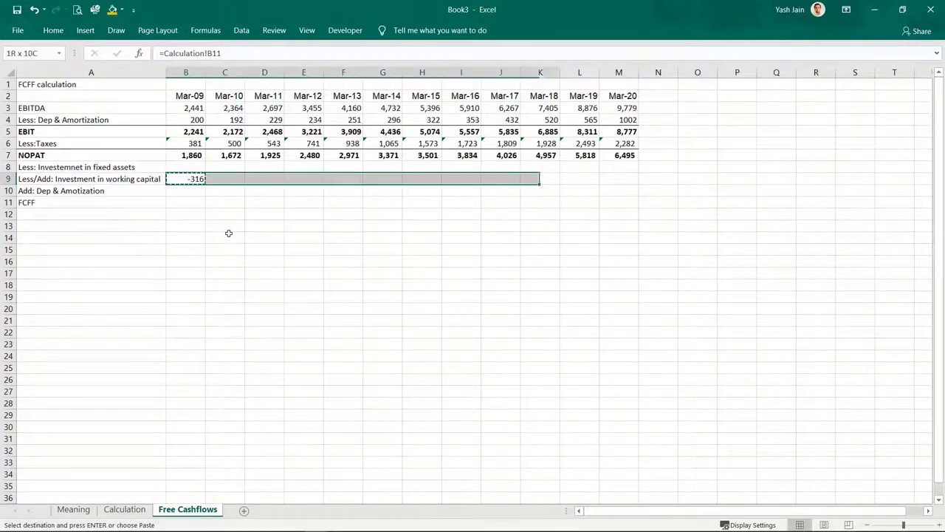
key(ctrl+v)
key(shift+Left)
key(shift+Left)
key(shift+Left)
key(shift+Left)
key(shift+Left)
key(shift+Left)
key(shift+Left)
key(shift+Left)
key(shift+Left)
key(shift+Left)
key(shift+Left)
key(Right)
key(Right)
key(Right)
key(Right)
key(Right)
key(Right)
key(Right)
key(Right)
key(Right)
key(Right)
key(Left)
key(Left)
key(Left)
key(Left)
key(Left)
key(Up)
key(Left)
key(Left)
key(Left)
key(Left)
key(Left)
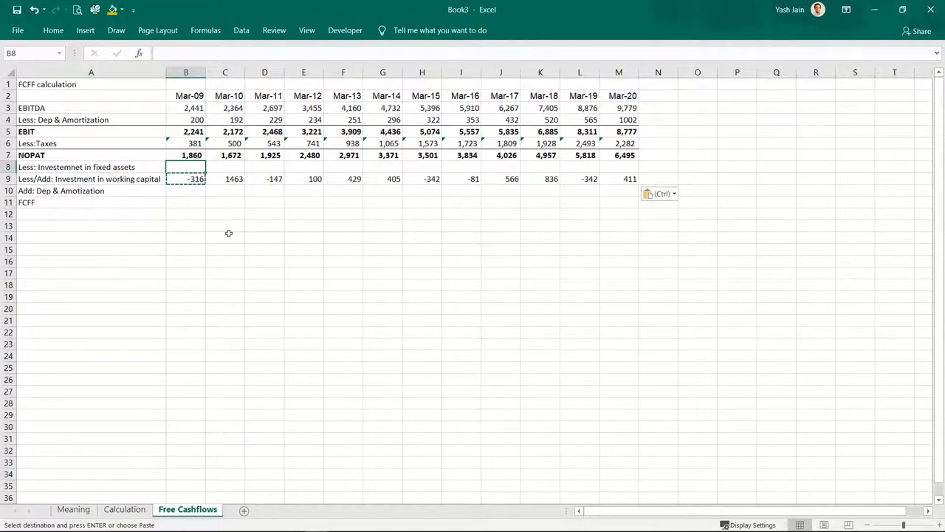
Fill row 8 with Calculation-sheet fixed assets purchased plus sold, -640 to -810.
text(=)
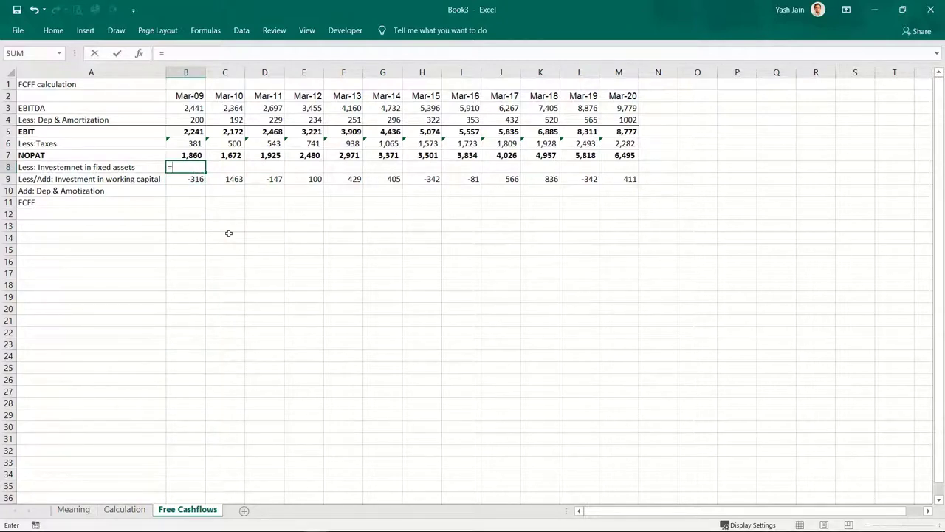
key(ctrl+Page_Up)
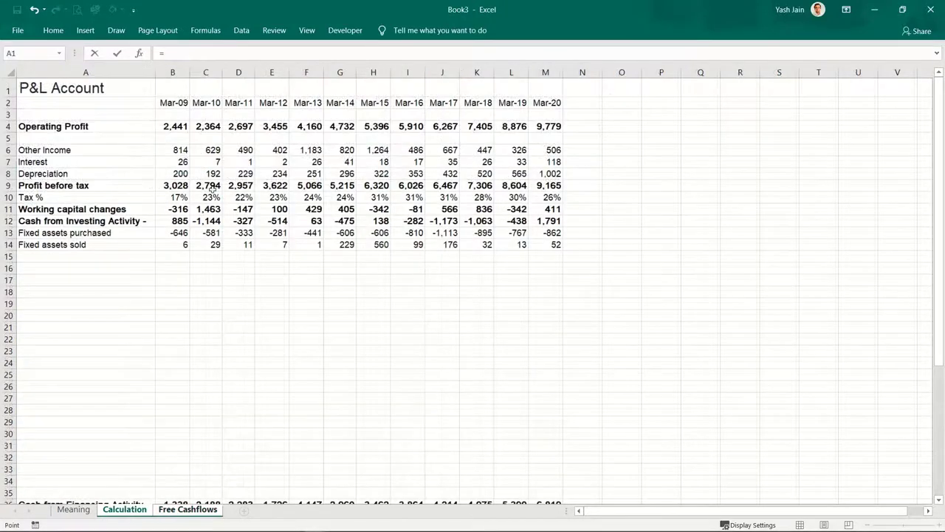
click(178, 232)
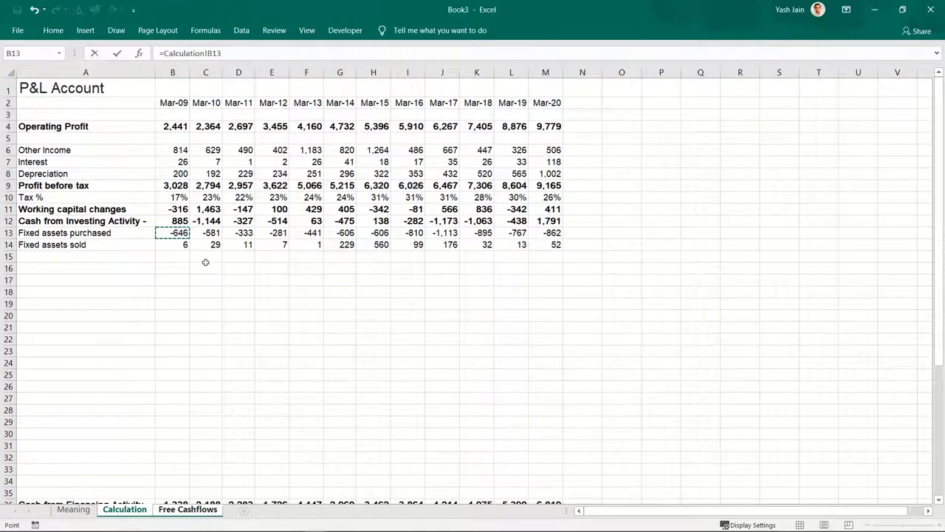
text(+)
click(181, 244)
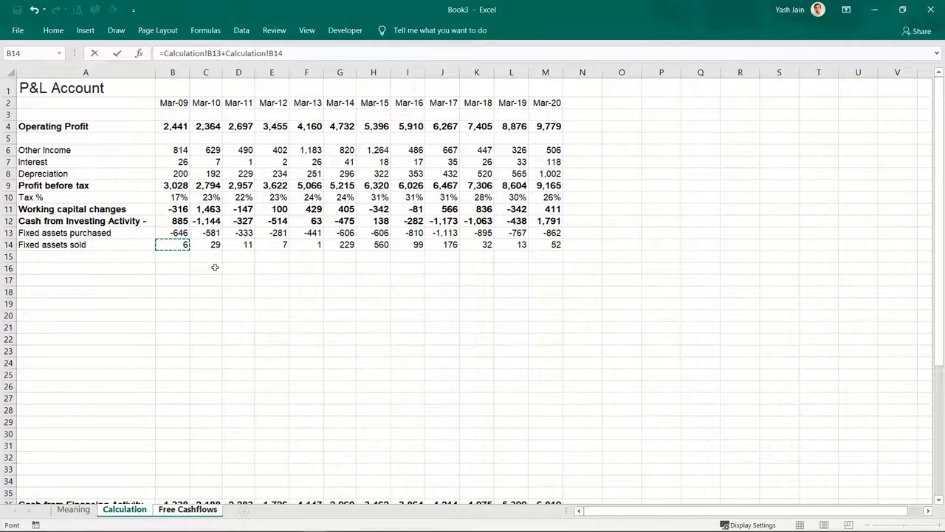
key(Return)
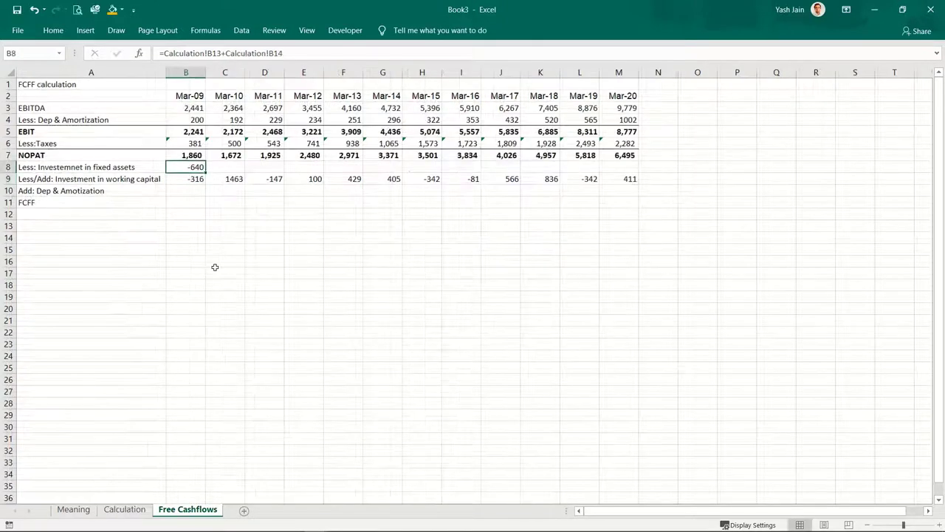
key(ctrl+c)
key(shift+Right)
key(shift+Right)
key(shift+Right)
key(shift+Right)
key(shift+Right)
key(shift+Right)
key(shift+Right)
key(shift+Right)
key(shift+Right)
key(shift+Right)
key(shift+Right)
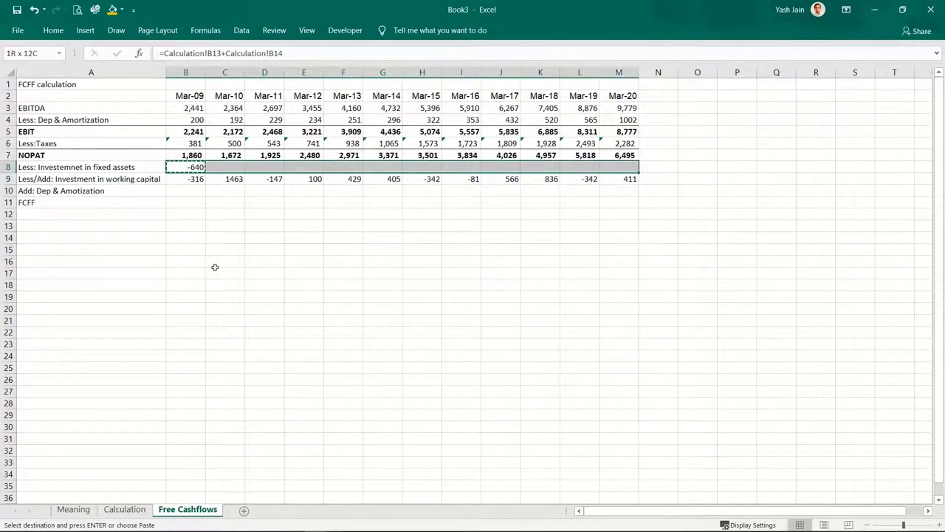
key(ctrl+v)
Enter =B4 in B10 for depreciation add-back and copy it to C10:M10.
key(Down)
key(Down)
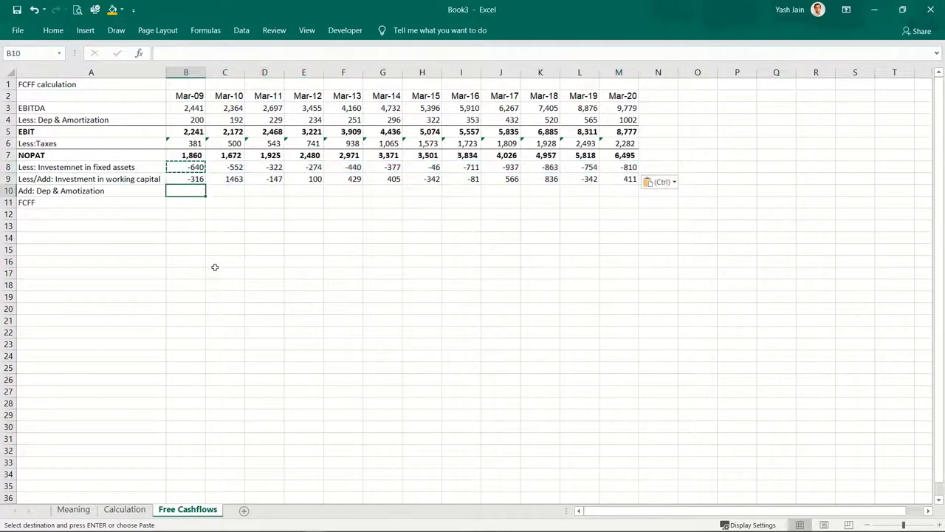
text(=)
key(Up)
key(Up)
key(Up)
key(Up)
key(Up)
key(Up)
key(Return)
key(Up)
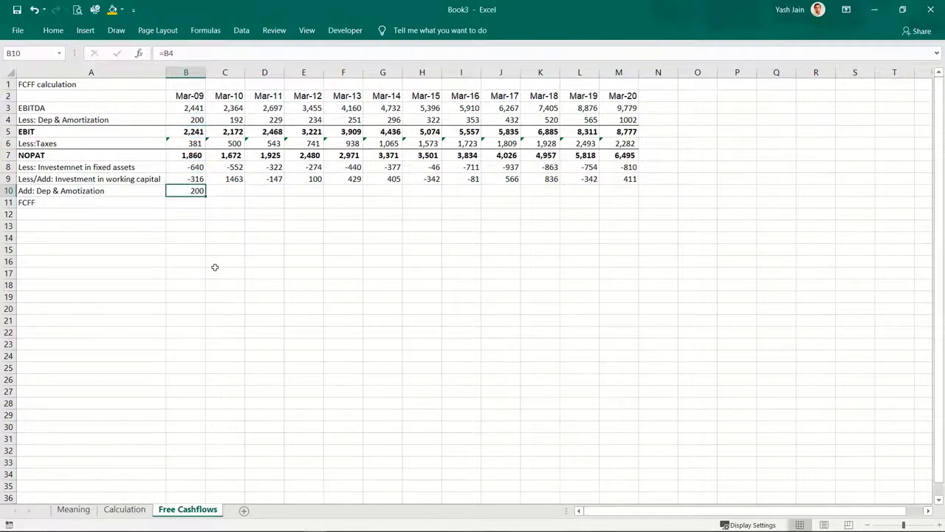
key(ctrl+c)
key(shift+Right)
key(shift+Right)
key(shift+Right)
key(shift+Right)
key(shift+Right)
key(shift+Right)
key(shift+Right)
key(shift+Right)
key(shift+Right)
key(shift+Right)
key(shift+Right)
key(ctrl+v)
key(Down)
Make the FCFF row 11 bold.
key(Left)
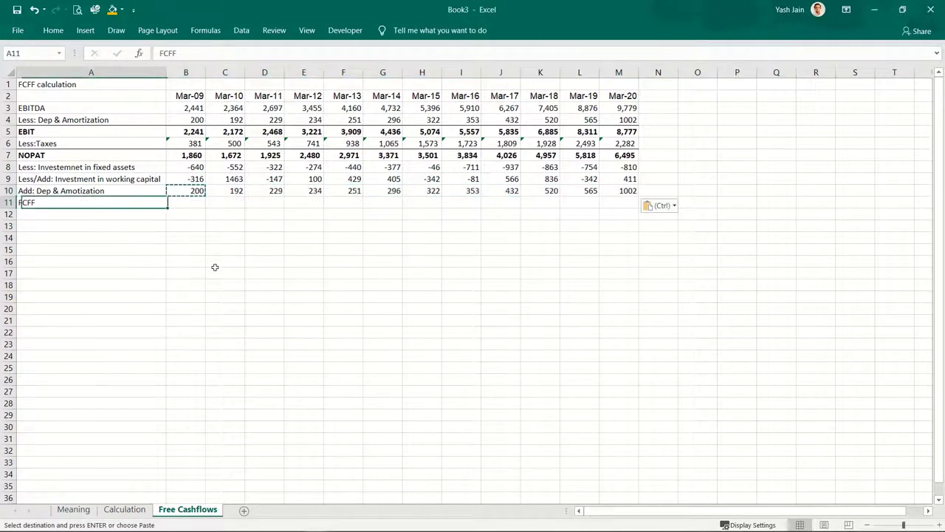
key(shift+space)
key(ctrl+b)
key(Right)
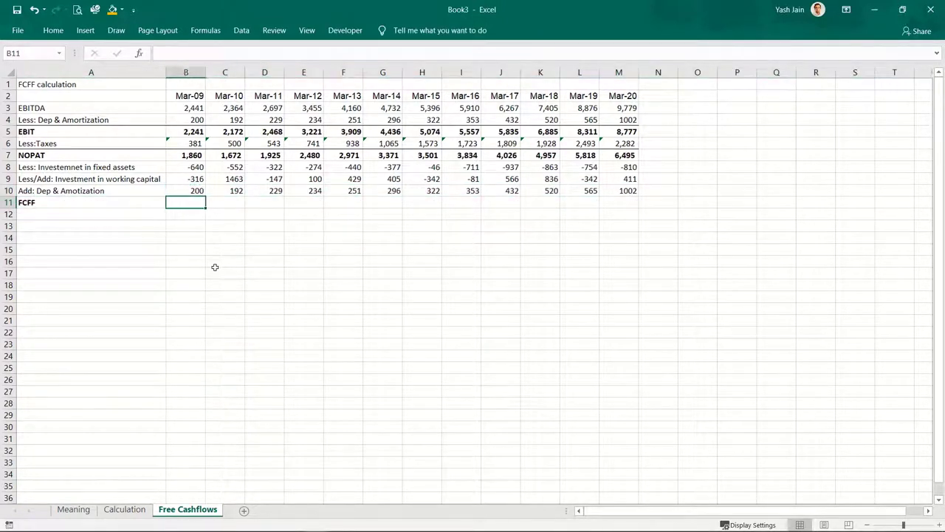
Enter =B7+B8+B9+B10 in B11 and paste it across C11:M11.
text(=)
key(Up)
key(Up)
key(Up)
key(Up)
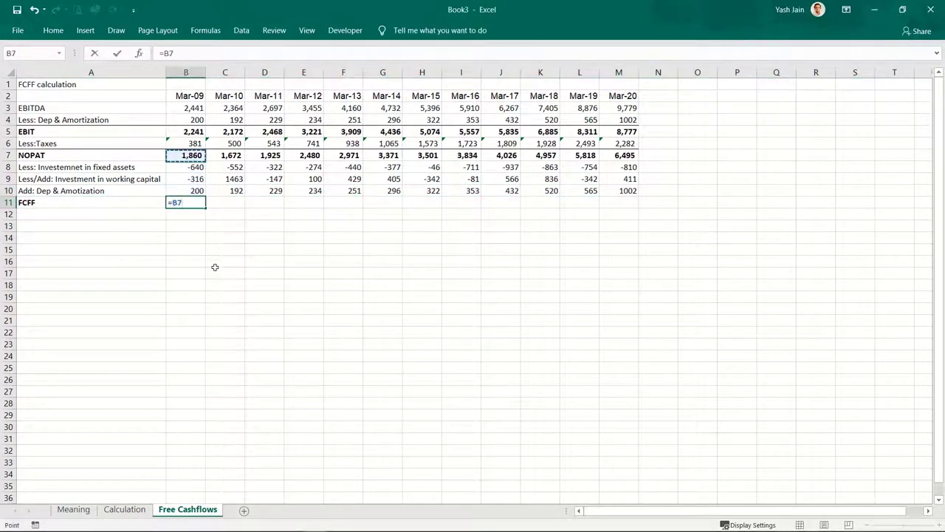
key(Up)
key(Up)
key(Up)
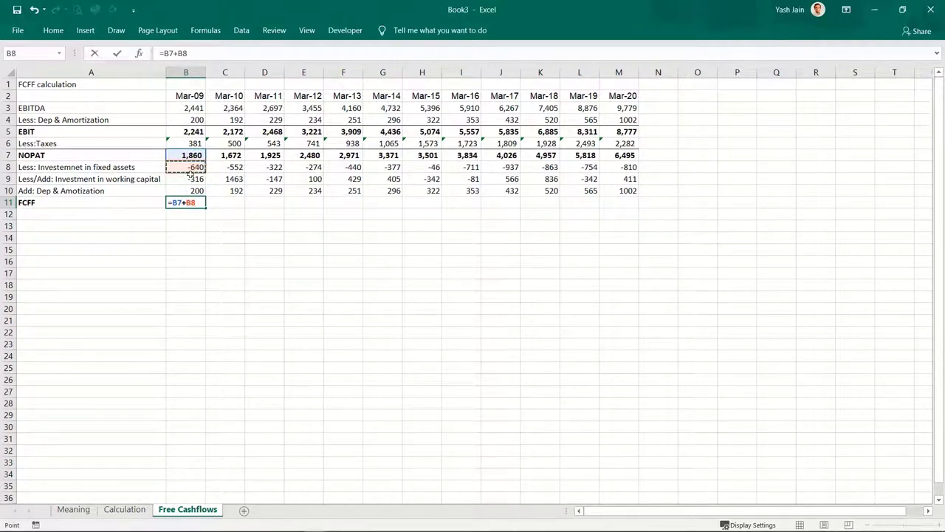
text(+)
key(Up)
key(Up)
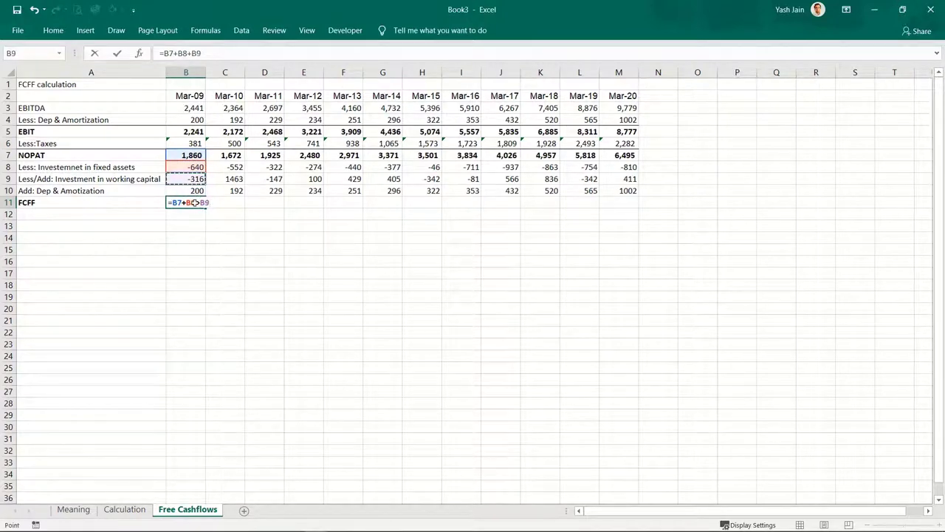
text(+)
key(Up)
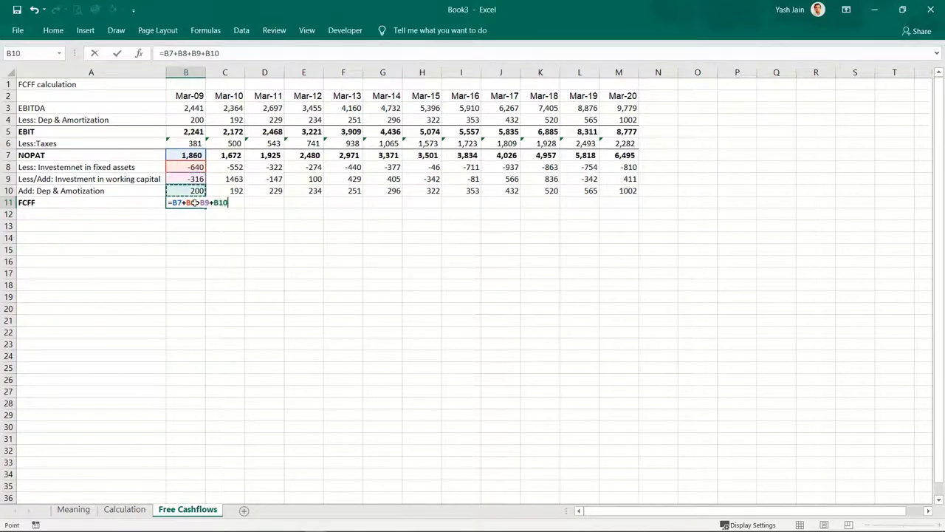
key(ctrl+Return)
key(ctrl+c)
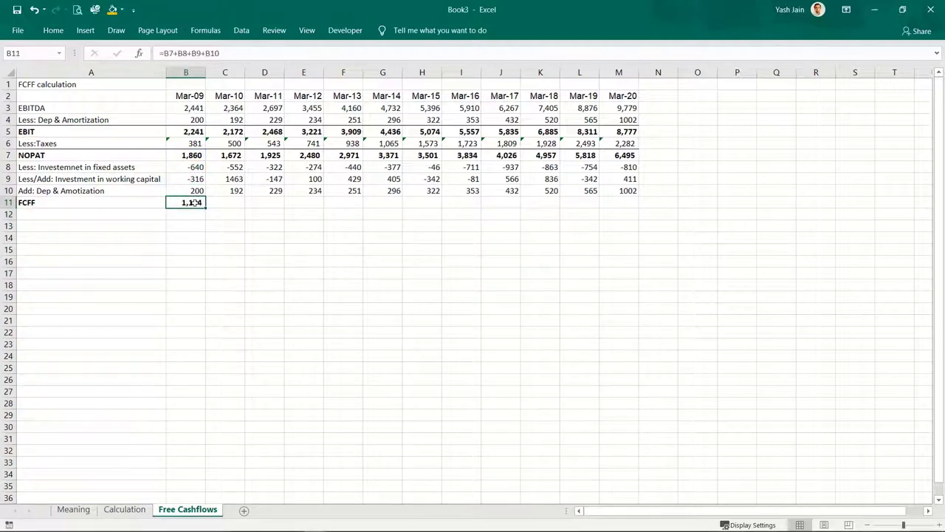
key(shift+Right)
key(shift+Right)
key(shift+Right)
key(shift+Right)
key(shift+Right)
key(shift+Right)
key(shift+Right)
key(shift+Right)
key(shift+Right)
key(shift+Right)
key(shift+Right)
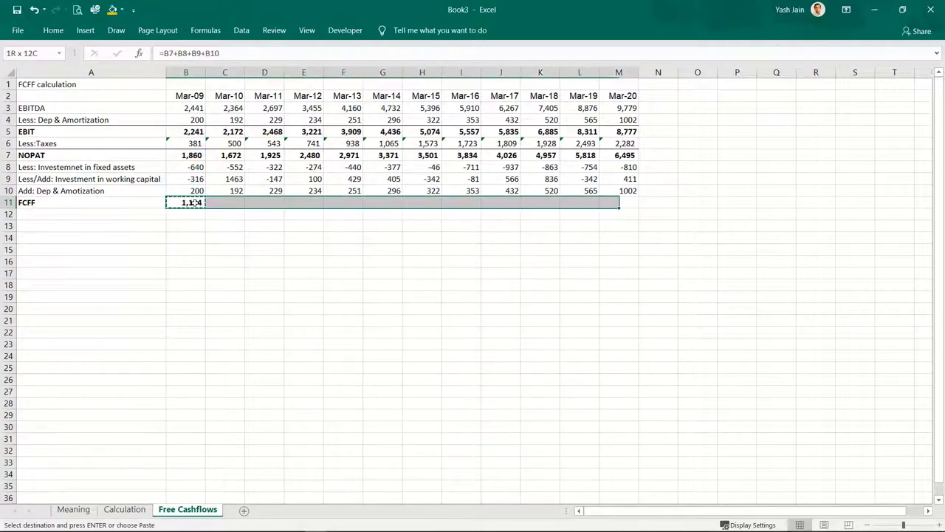
key(ctrl+v)
Review the FCFF and depreciation values across the years, FCFF reaching 7,098.
click(193, 202)
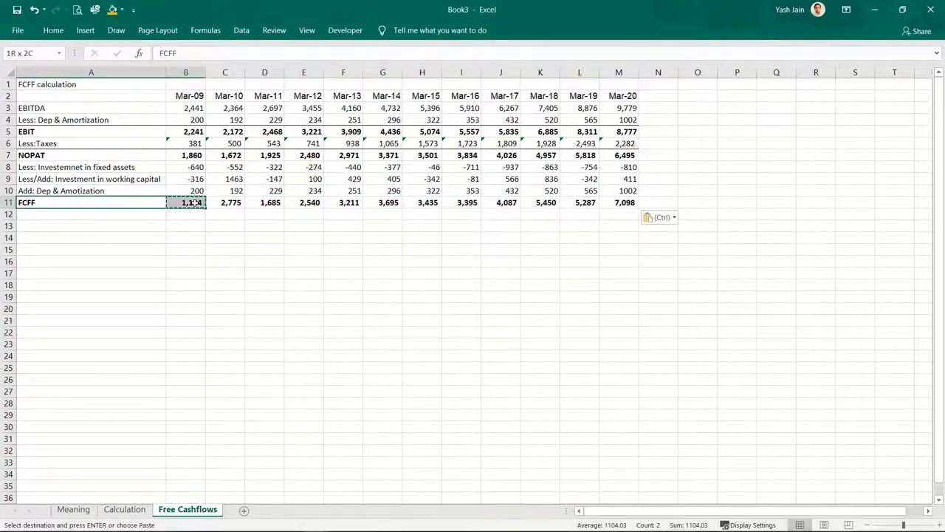
key(shift+Right)
key(shift+Right)
key(shift+Right)
key(shift+Right)
key(shift+Right)
key(shift+Right)
key(shift+Right)
key(shift+Right)
key(shift+Right)
key(shift+Right)
key(shift+Right)
key(Escape)
key(Home)
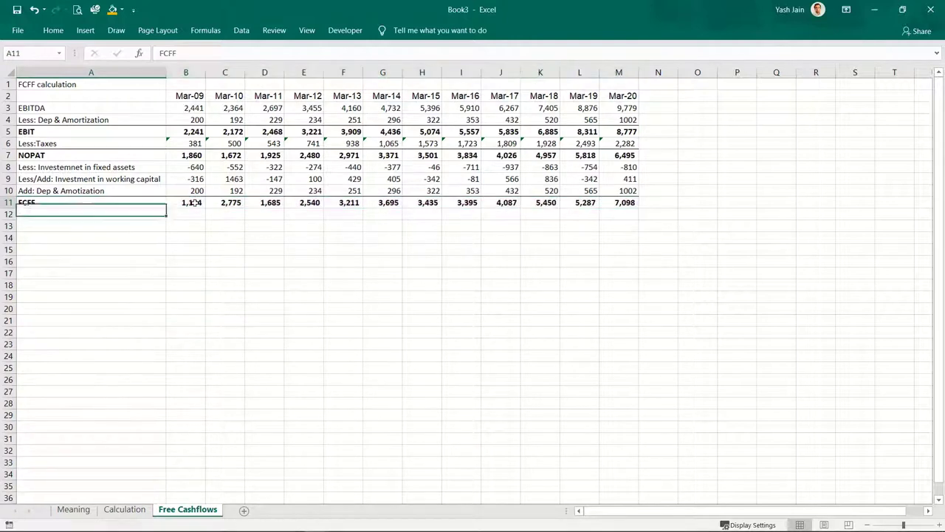
key(Up)
key(Right)
key(Right)
key(Right)
key(Right)
key(Down)
key(Left)
key(Left)
key(Left)
key(Right)
key(Left)
key(Left)
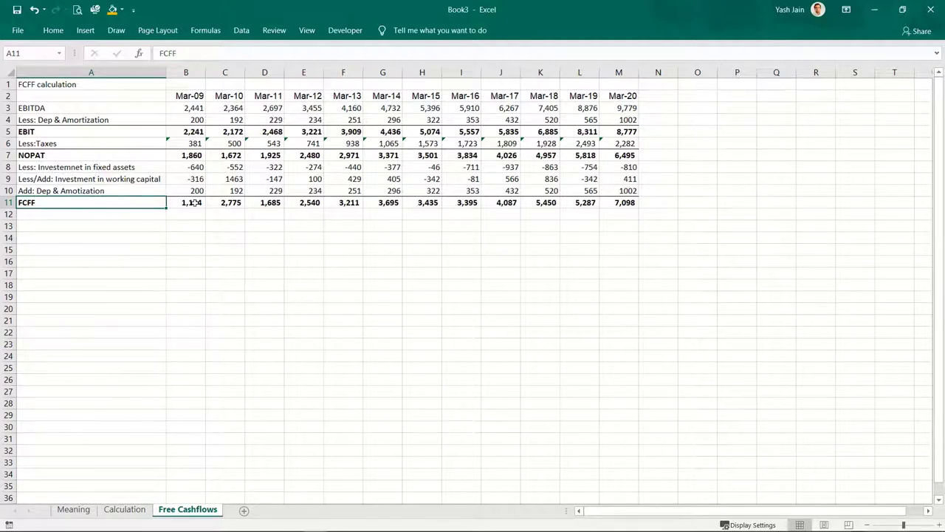
key(Down)
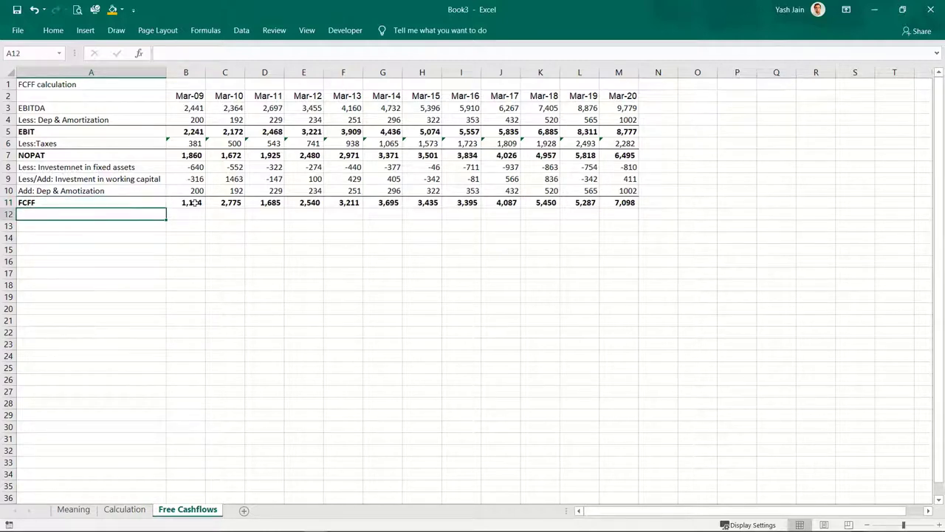
key(Down)
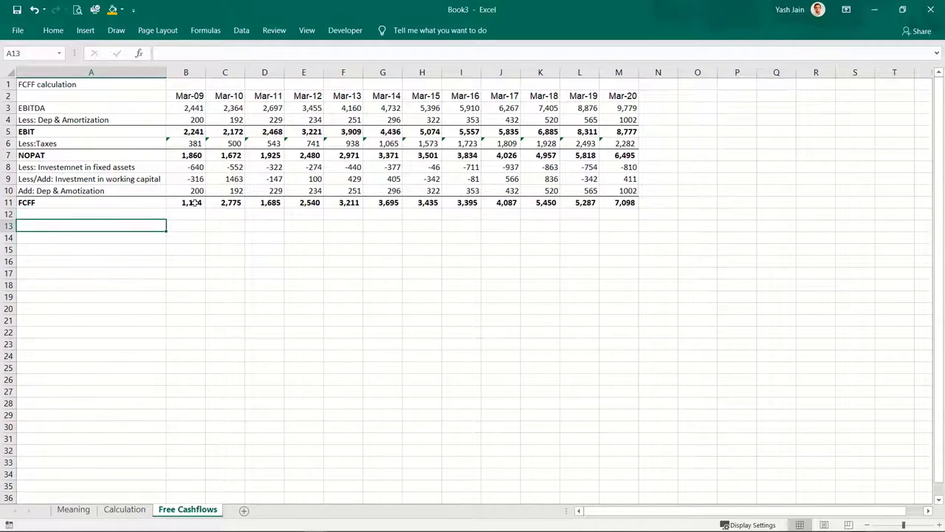
Enter 'FCFE calculation' in A13 and 'Less: Amount paid to debt holders' in A14.
text(ECFE)
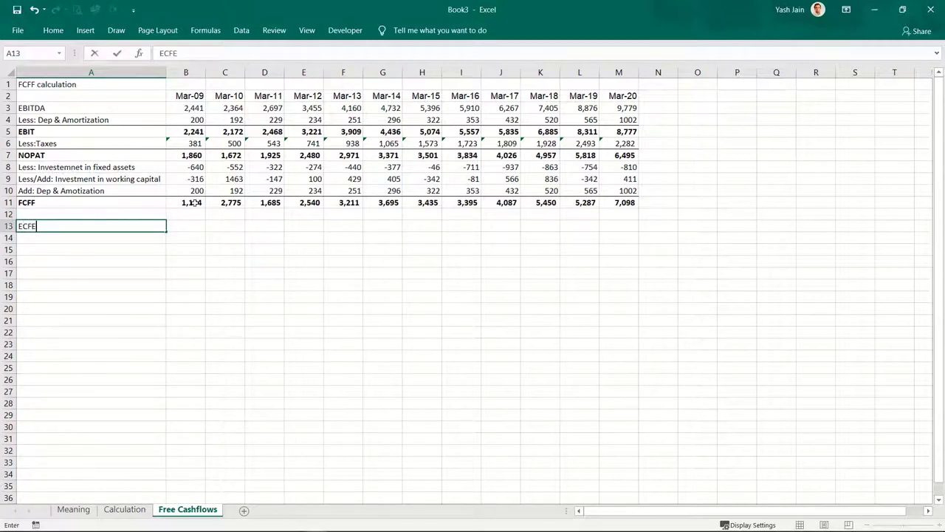
key(BackSpace)
key(BackSpace)
key(BackSpace)
text(CFE calculatiop)
key(BackSpace)
text(ion)
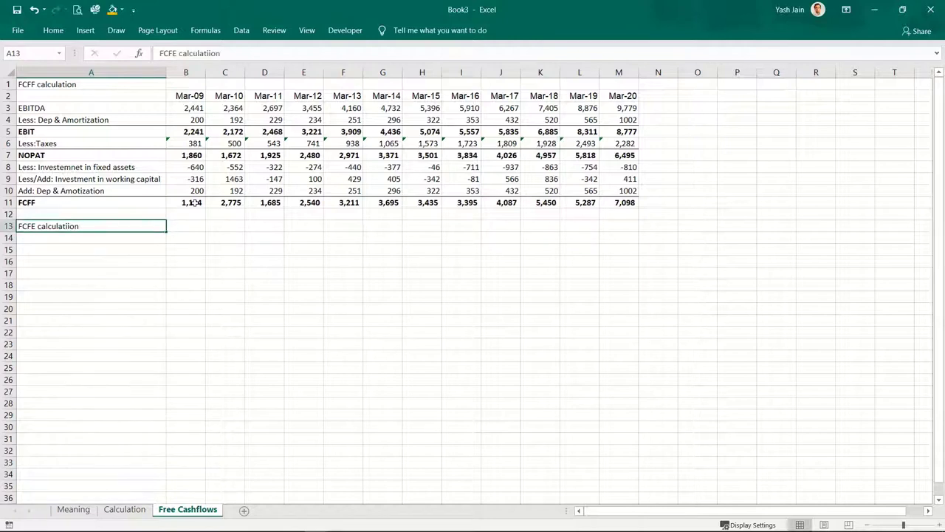
key(BackSpace)
key(Return)
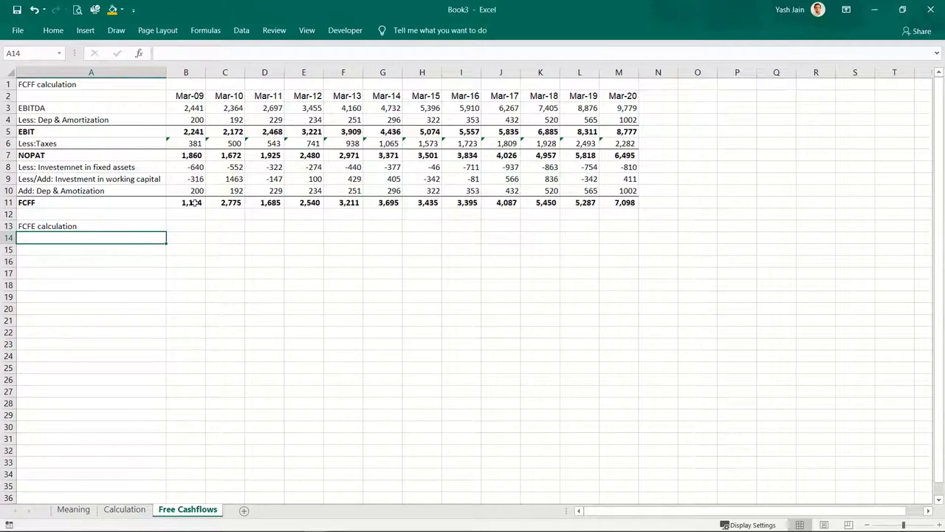
text(Less: Amount )
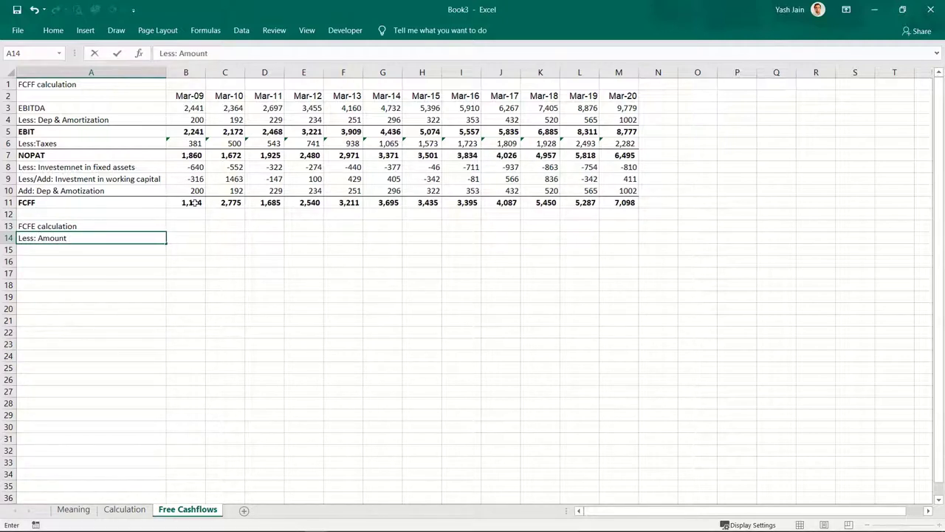
text(paid to debt holders)
key(Tab)
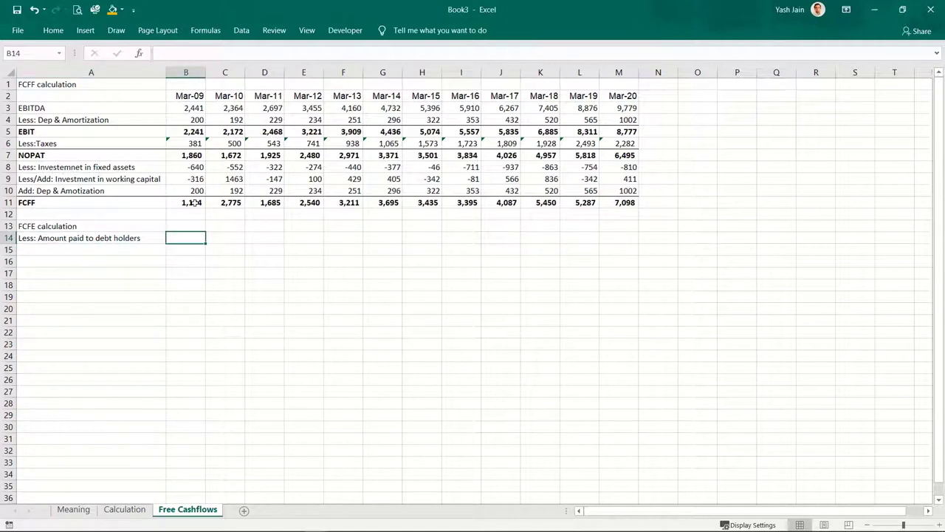
On the Calculation sheet, clear the Proceeds from shares row.
key(ctrl+Page_Up)
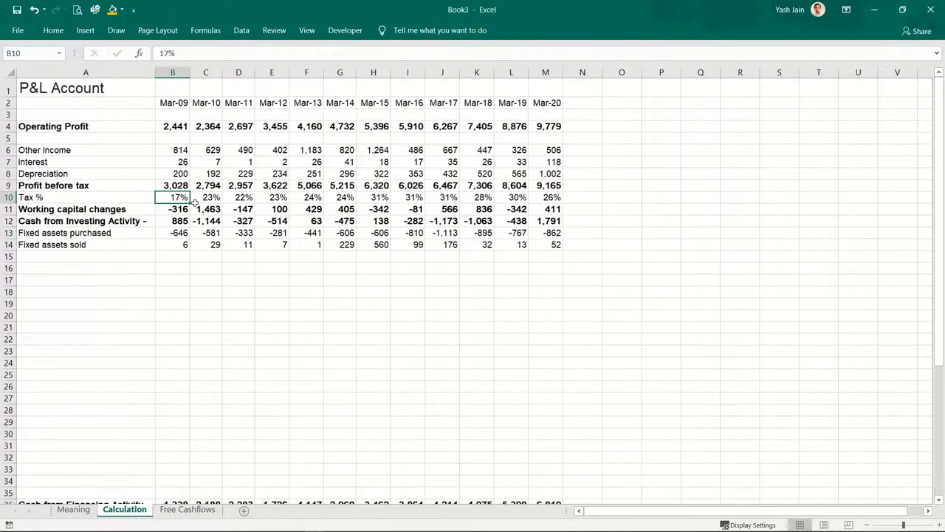
key(Down)
key(Down)
key(Down)
key(Down)
key(Down)
key(Down)
key(Down)
key(Down)
key(Down)
key(Down)
key(Down)
key(Down)
key(Down)
key(Down)
key(Down)
key(Down)
key(Down)
key(Down)
key(Down)
key(Down)
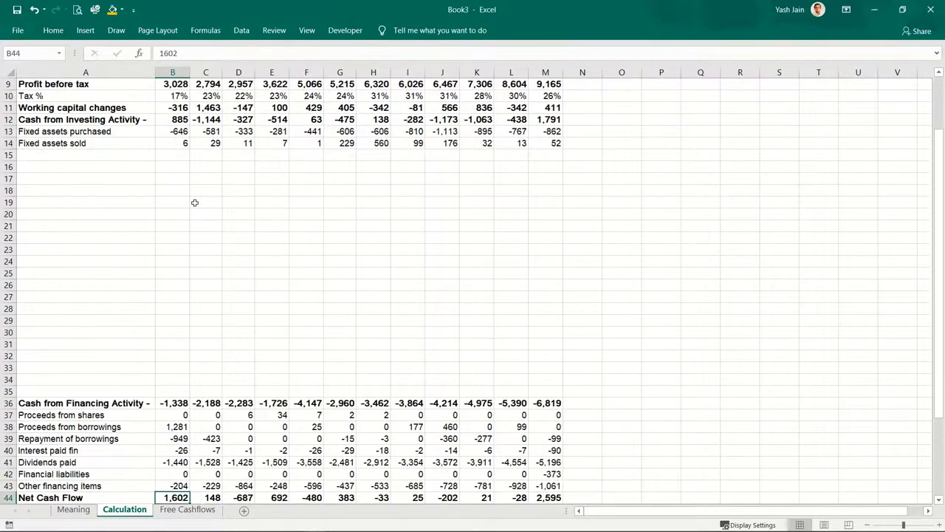
key(Up)
key(Up)
key(Up)
key(Up)
key(Up)
key(Up)
key(Up)
key(Up)
key(Up)
key(Up)
key(Up)
key(Up)
key(Up)
key(Up)
key(Up)
key(Up)
key(Up)
key(Left)
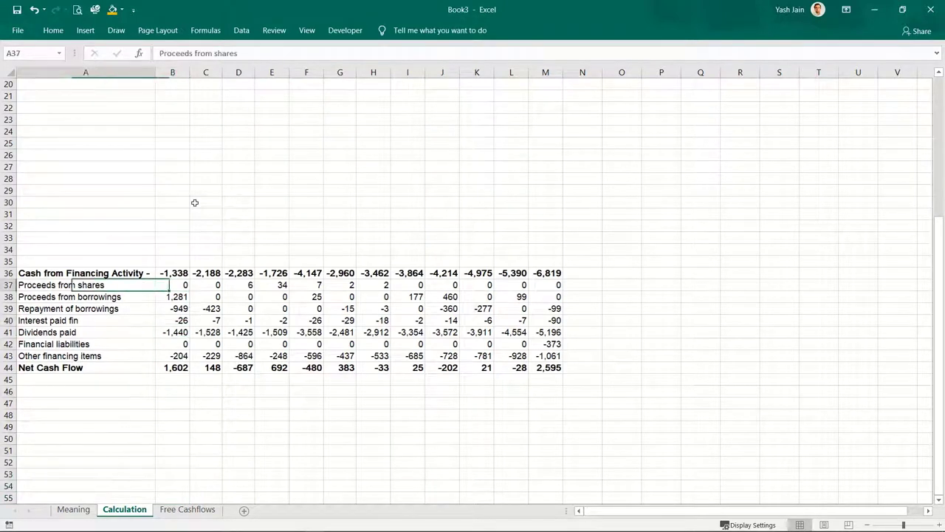
key(shift+Right)
key(shift+Right)
key(shift+Right)
key(shift+Right)
key(shift+Right)
key(shift+Right)
key(shift+Right)
key(shift+Right)
key(shift+Right)
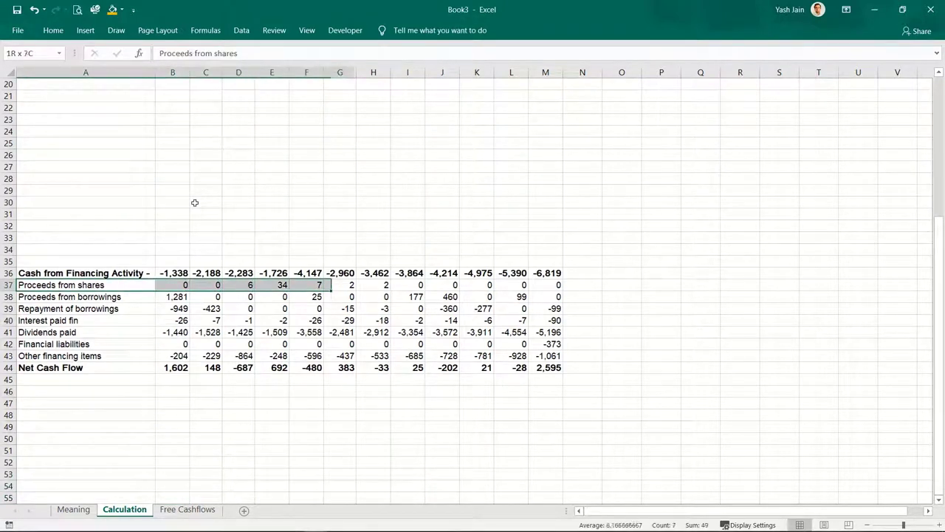
key(shift+Right)
key(shift+Right)
key(shift+Right)
key(Delete)
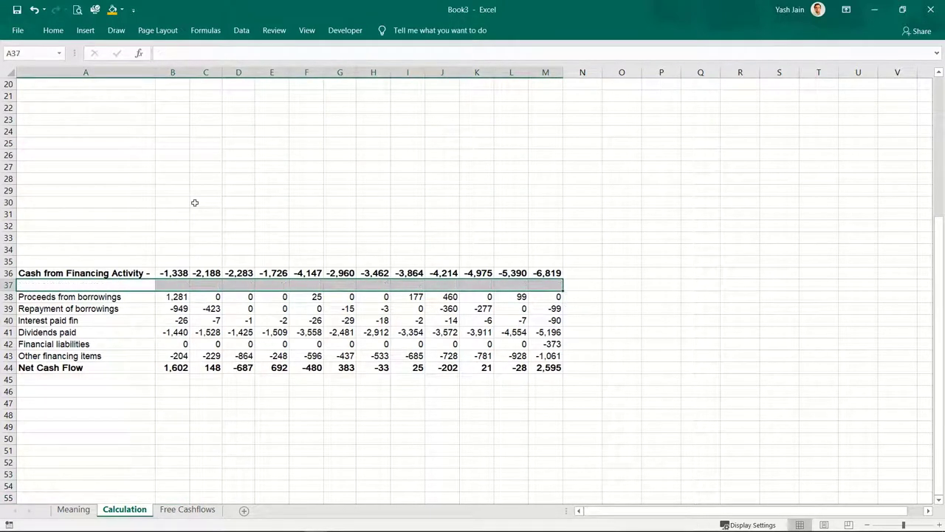
Review the Proceeds from borrowings and Repayment of borrowings figures.
key(Down)
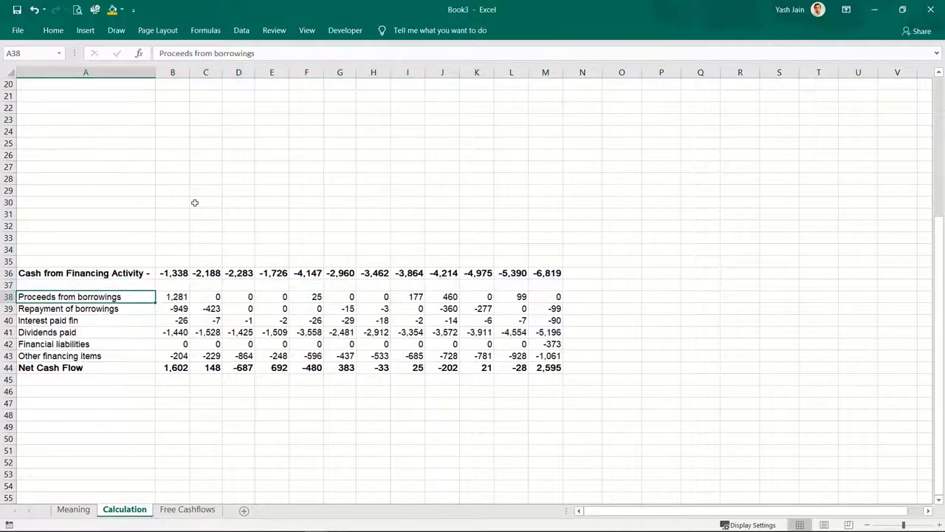
key(Right)
key(Right)
key(Left)
key(Right)
key(Right)
key(Left)
key(Left)
key(Left)
key(Down)
key(Right)
key(Right)
key(Left)
key(Left)
key(Right)
key(Right)
key(Left)
key(Right)
key(Left)
Check the Interest paid fin figures and clear the Dividends paid row.
key(Left)
key(Down)
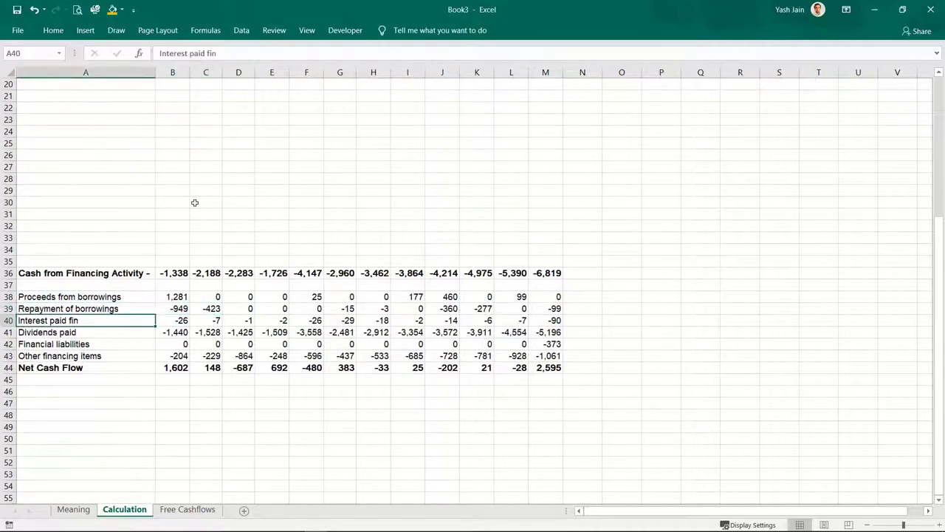
key(Right)
key(Right)
key(Left)
key(Down)
key(Left)
key(shift+Right)
key(shift+Right)
key(shift+Right)
key(shift+Right)
key(shift+Right)
key(shift+Right)
key(shift+Right)
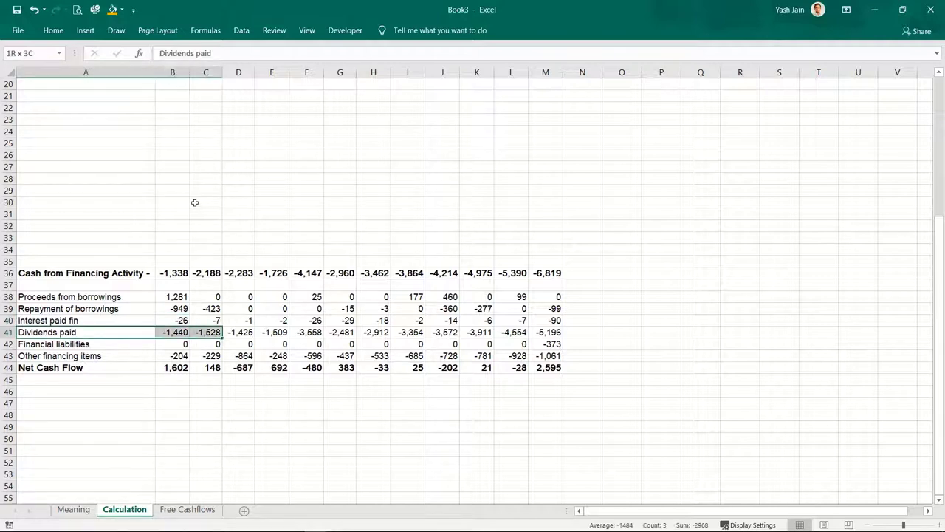
key(Up)
key(Right)
key(Right)
key(Right)
key(Left)
key(Left)
key(Down)
key(Left)
key(shift+Right)
key(shift+Right)
key(shift+Right)
key(shift+Right)
key(shift+Right)
key(shift+Right)
key(shift+Right)
key(shift+Right)
key(shift+Right)
key(shift+Right)
key(shift+Right)
key(shift+Right)
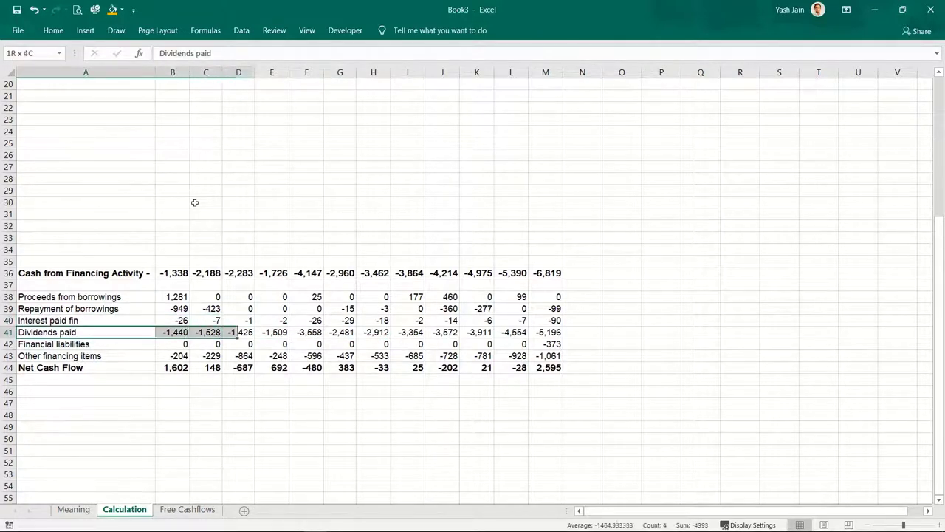
key(shift+Right)
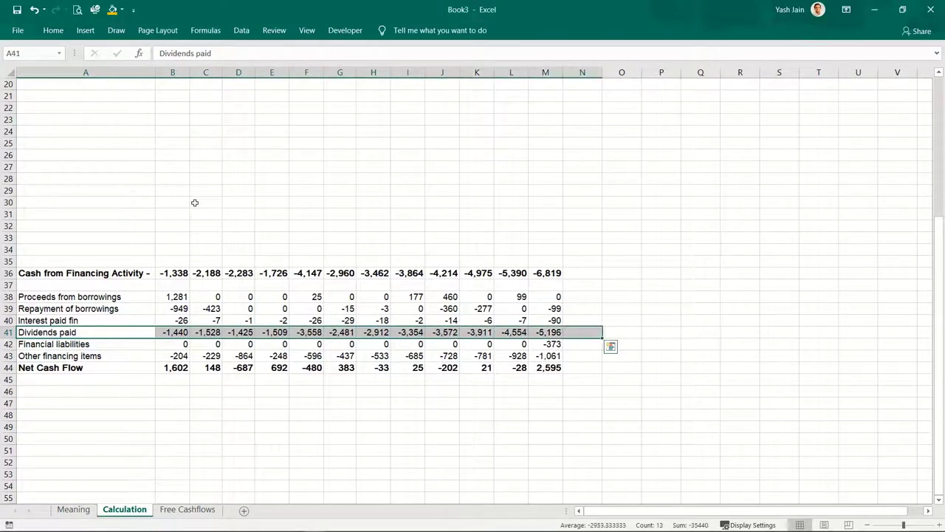
key(Delete)
Move the Financial liabilities row (A42:M42) up into row 37.
key(Down)
key(Down)
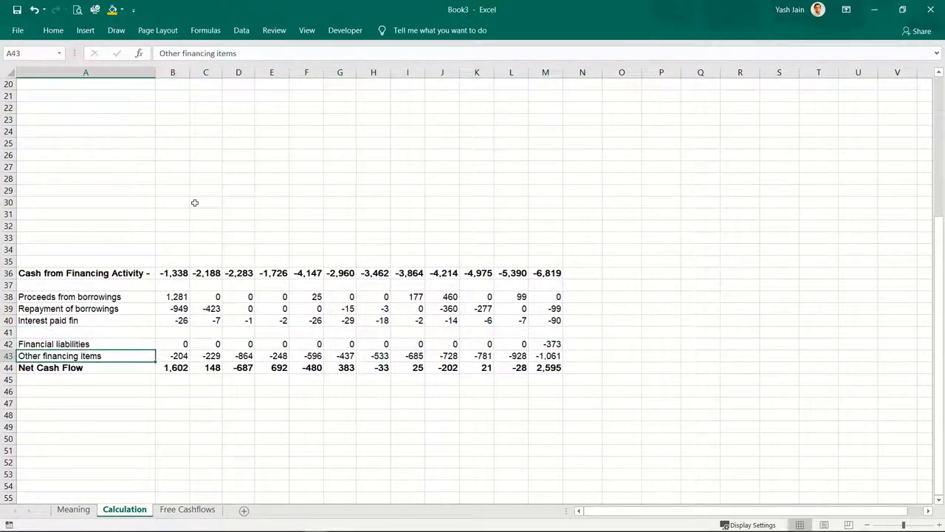
key(Up)
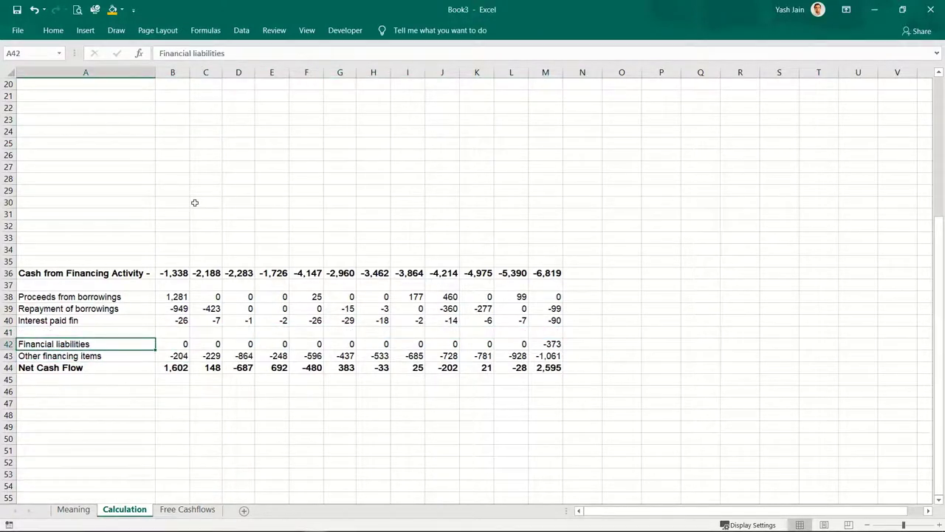
key(shift+Right)
key(shift+Right)
key(shift+Right)
key(shift+Right)
key(shift+Right)
key(shift+Right)
key(shift+Right)
key(shift+Right)
key(shift+Right)
key(shift+Right)
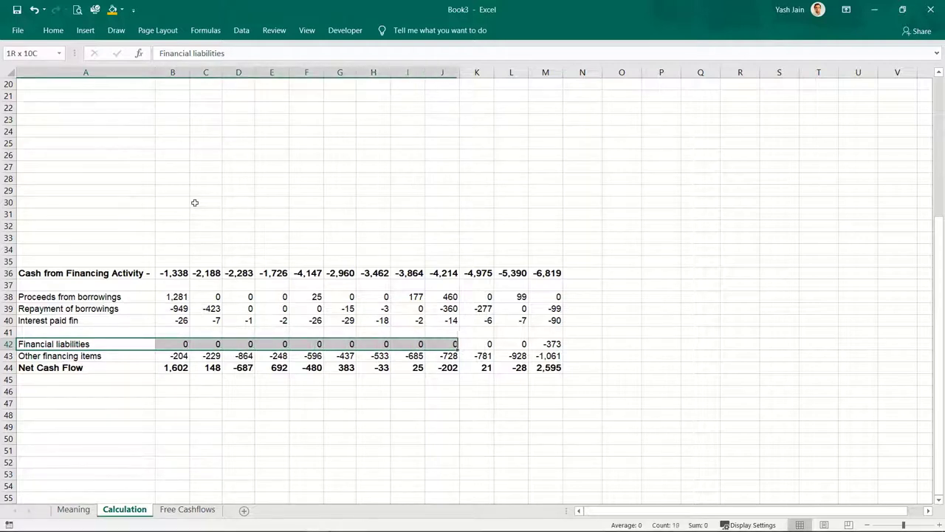
key(shift+Right)
key(shift+Right)
key(shift+Right)
key(shift+Left)
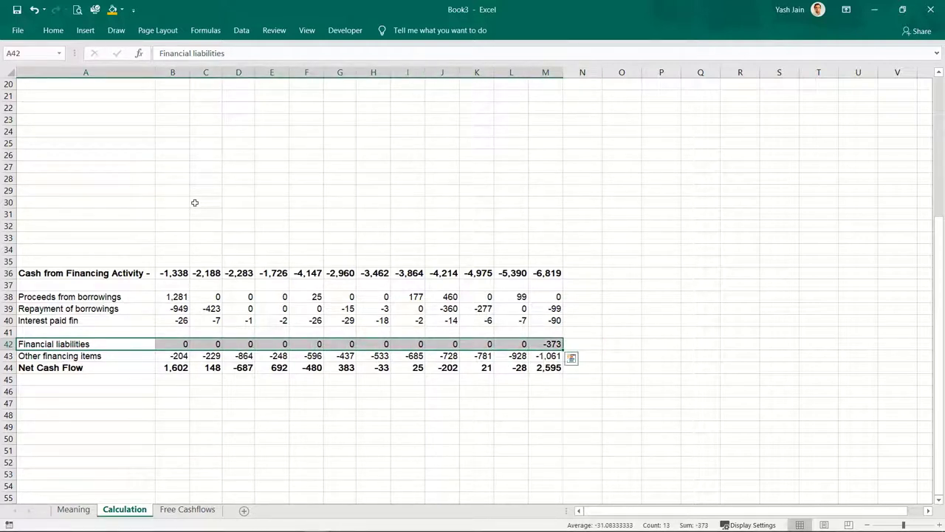
key(ctrl+x)
key(Up)
key(Up)
key(Up)
key(Up)
key(Up)
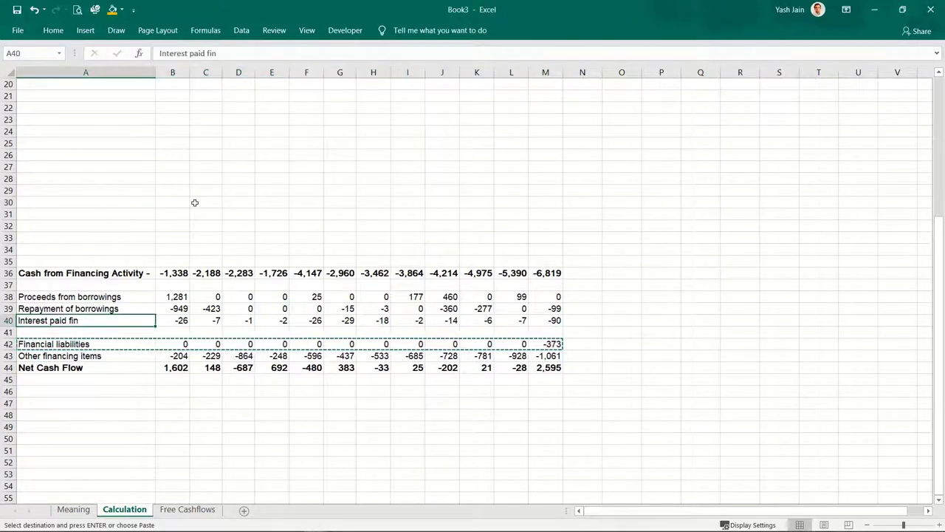
key(ctrl+v)
Move the Other financing items row (A43:M43) up into row 41.
key(Down)
key(Down)
key(Down)
key(Down)
key(Down)
key(Down)
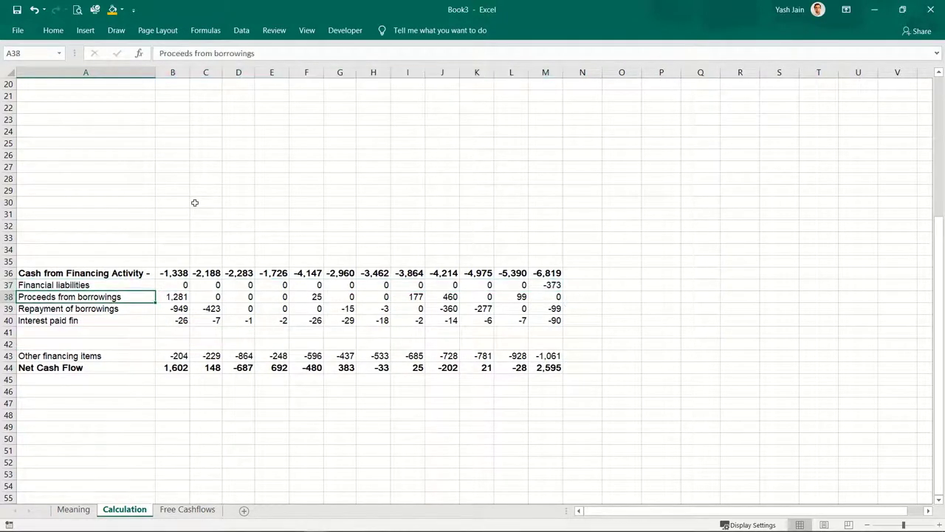
key(shift+Right)
key(shift+Right)
key(shift+Right)
key(shift+Right)
key(shift+Right)
key(shift+Right)
key(shift+Right)
key(shift+Right)
key(shift+Right)
key(shift+Right)
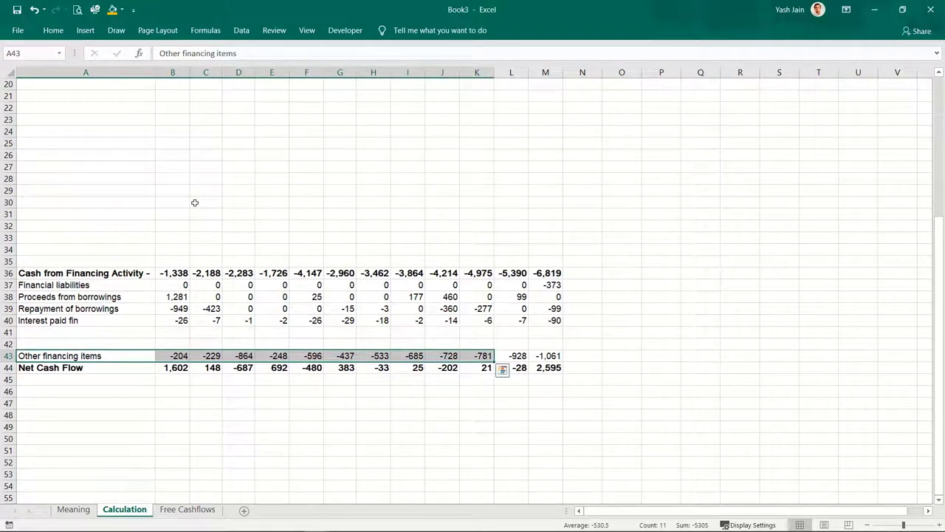
key(shift+Right)
key(shift+Right)
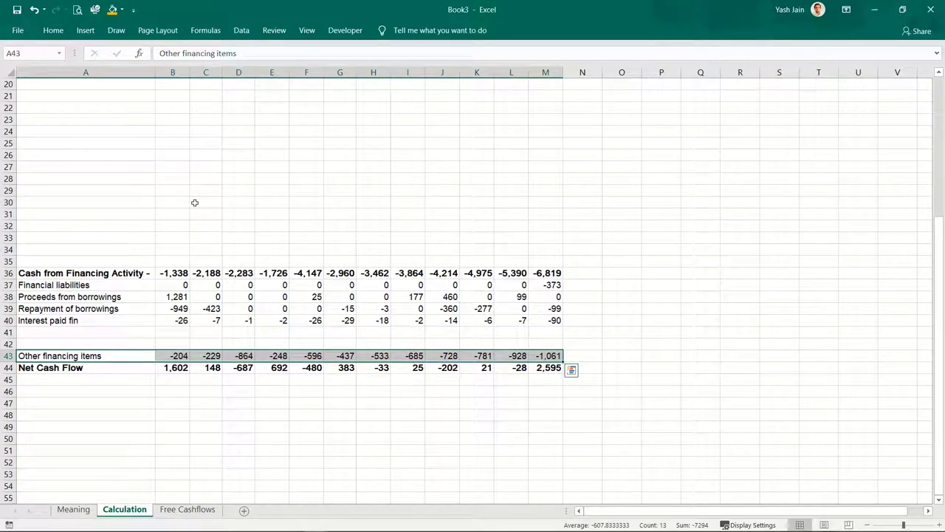
key(Left)
key(shift+Right)
key(shift+Right)
key(shift+Right)
key(shift+Right)
key(shift+Right)
key(shift+Right)
key(shift+Right)
key(shift+Right)
key(shift+Right)
key(shift+Right)
key(shift+Right)
key(shift+Right)
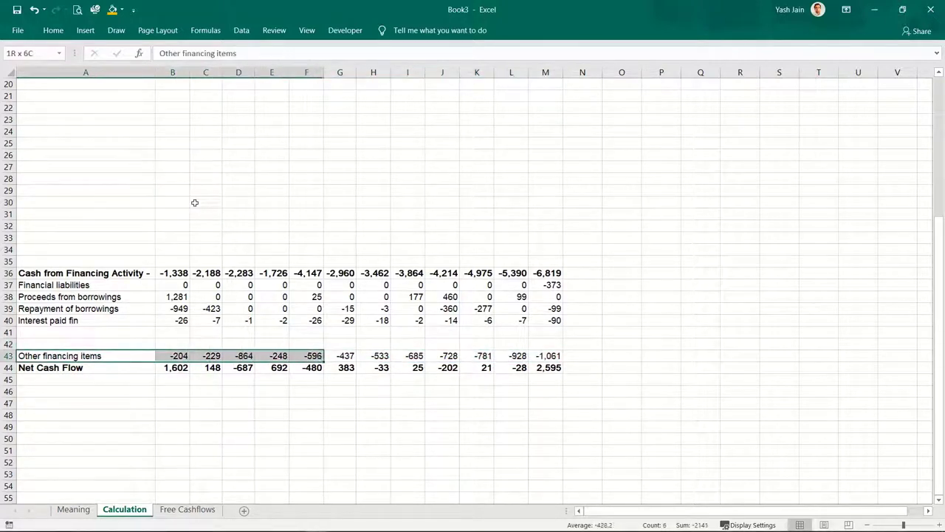
key(ctrl+x)
key(Up)
key(Up)
key(ctrl+v)
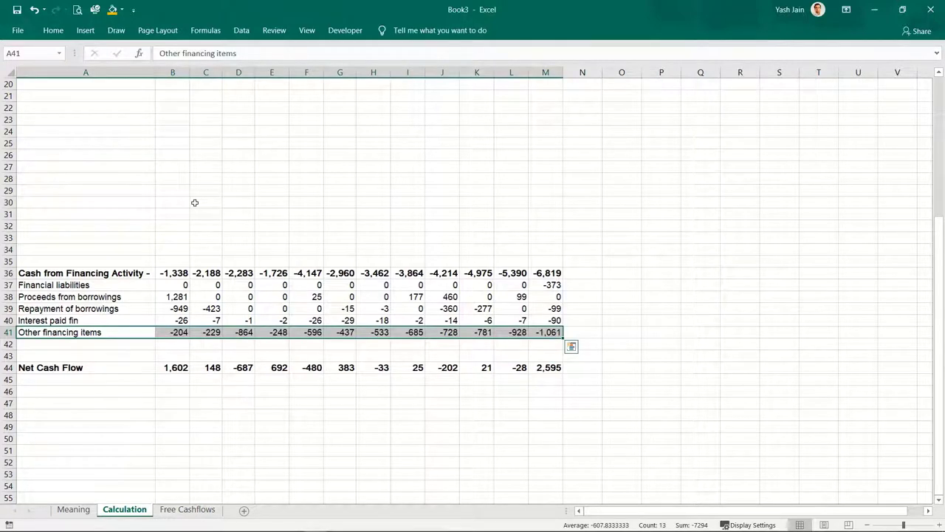
Review the relocated Financial liabilities and Other financing items values.
key(Up)
key(Up)
key(Up)
key(Up)
key(shift+Right)
key(shift+Right)
key(Right)
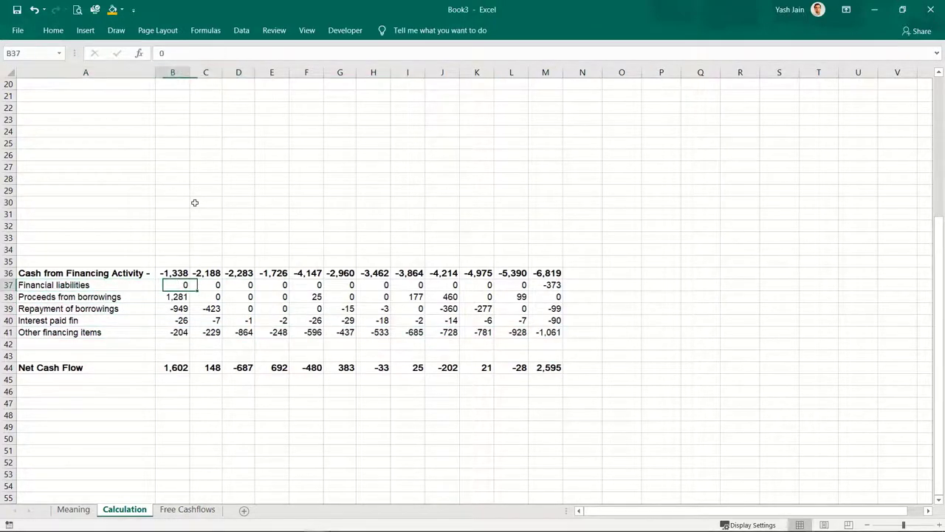
key(Down)
key(Down)
key(Down)
key(Down)
key(ctrl+shift+Right)
key(shift+BackSpace)
key(Up)
key(Right)
key(Down)
key(Left)
key(Right)
key(Right)
key(Right)
key(Right)
key(Right)
Enter =SUM(Calculation!B37,Calculation!B38,Calculation!B41) in Free Cashflows B14, giving 1,077.
key(ctrl+Page_Down)
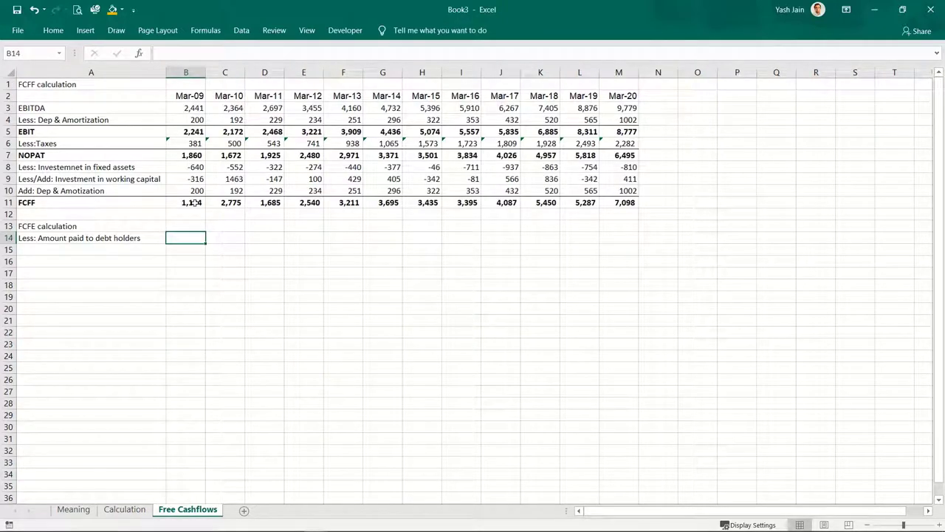
text(=)
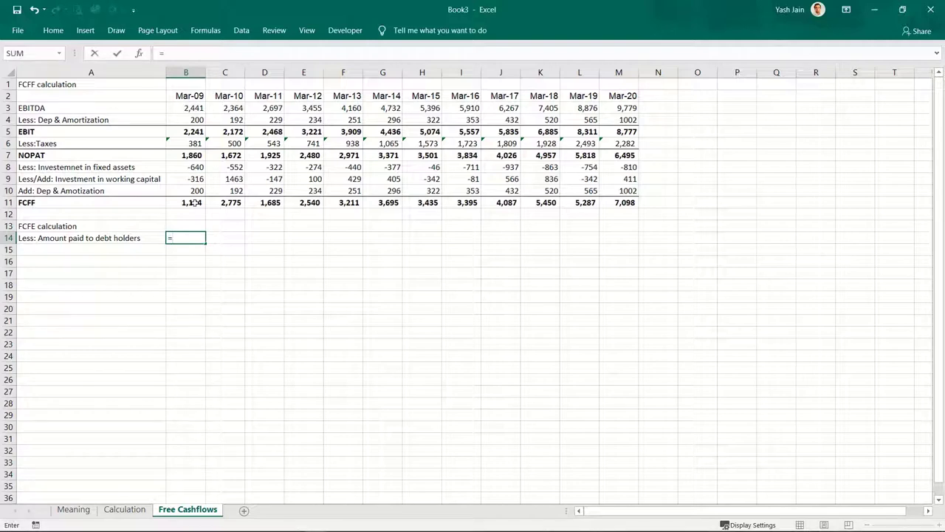
text(sum()
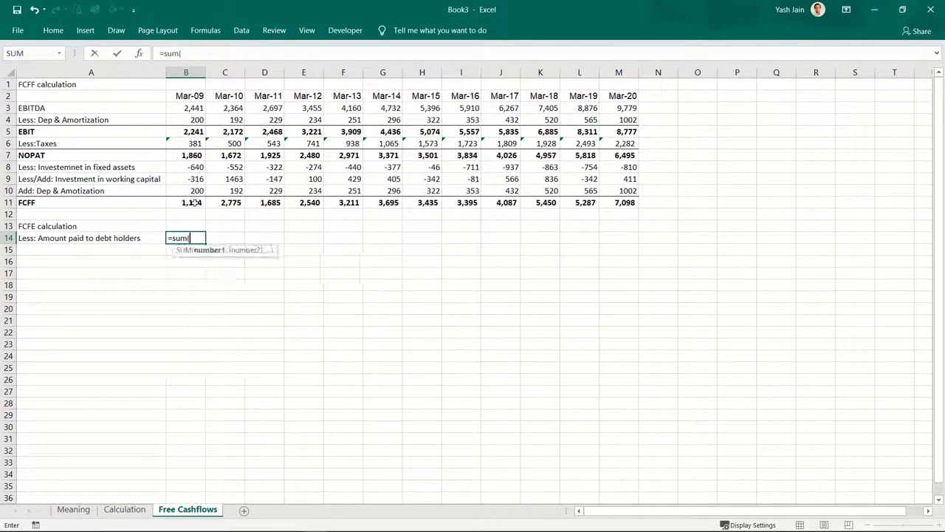
key(ctrl+Page_Up)
click(180, 288)
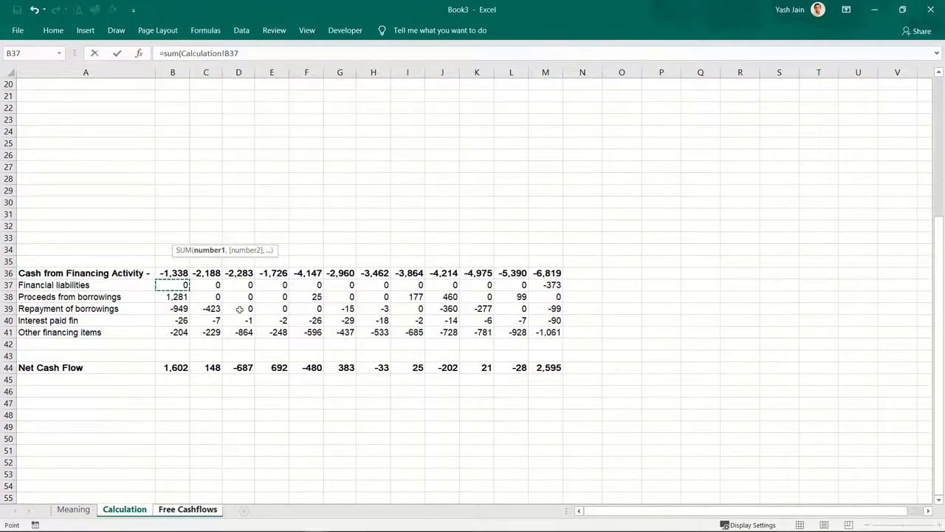
text(,)
click(183, 297)
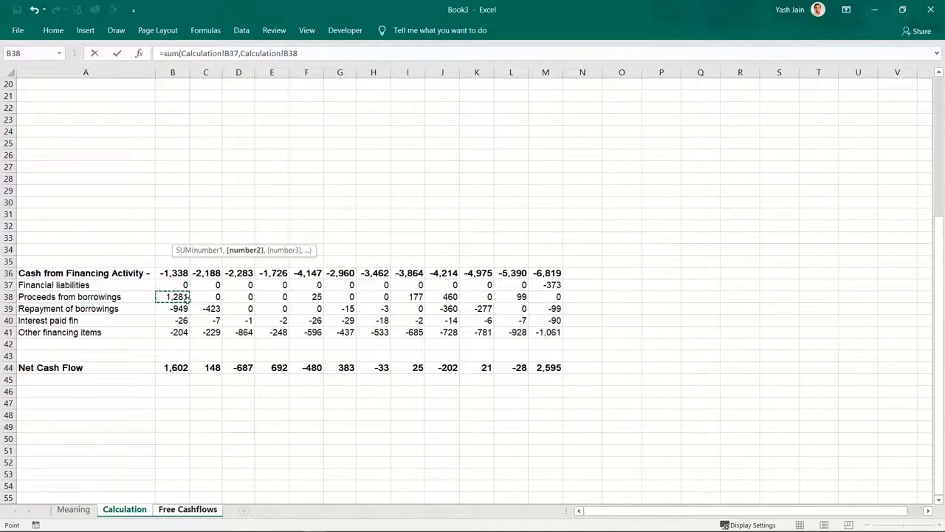
text(,)
click(181, 309)
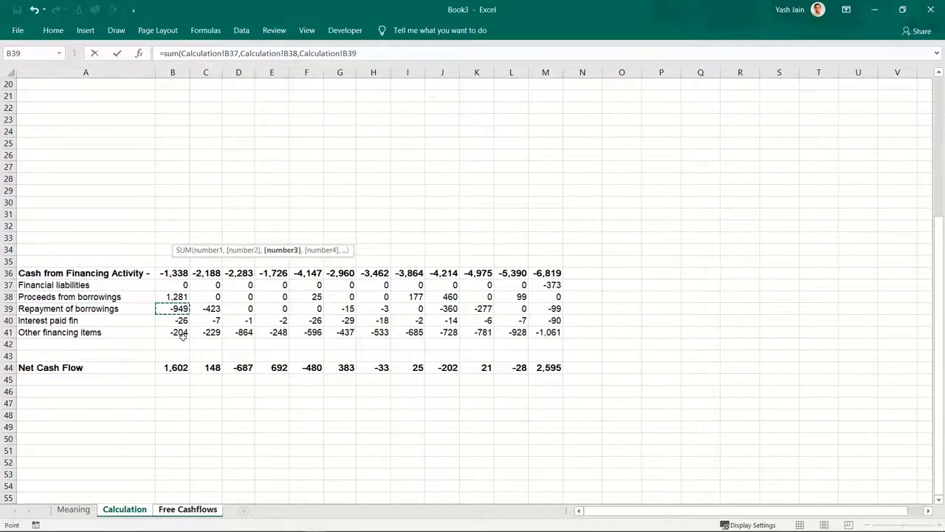
click(180, 335)
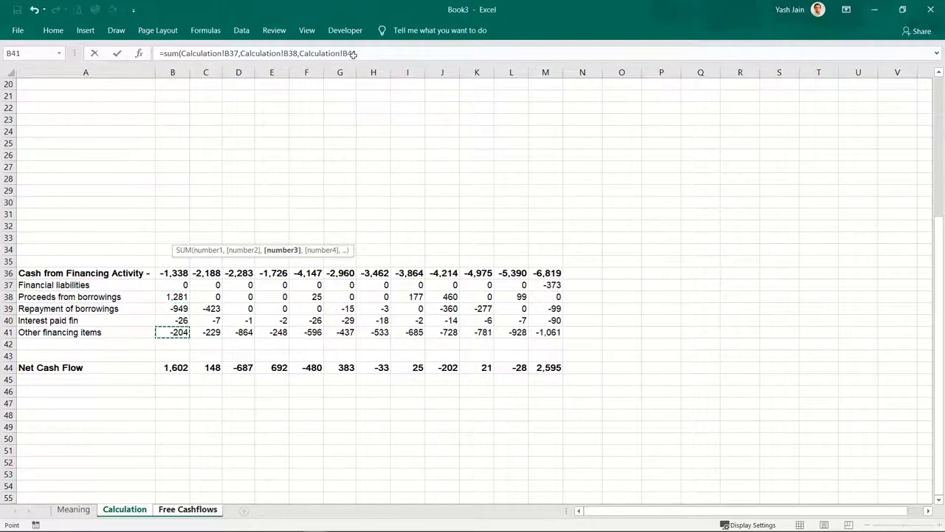
click(414, 56)
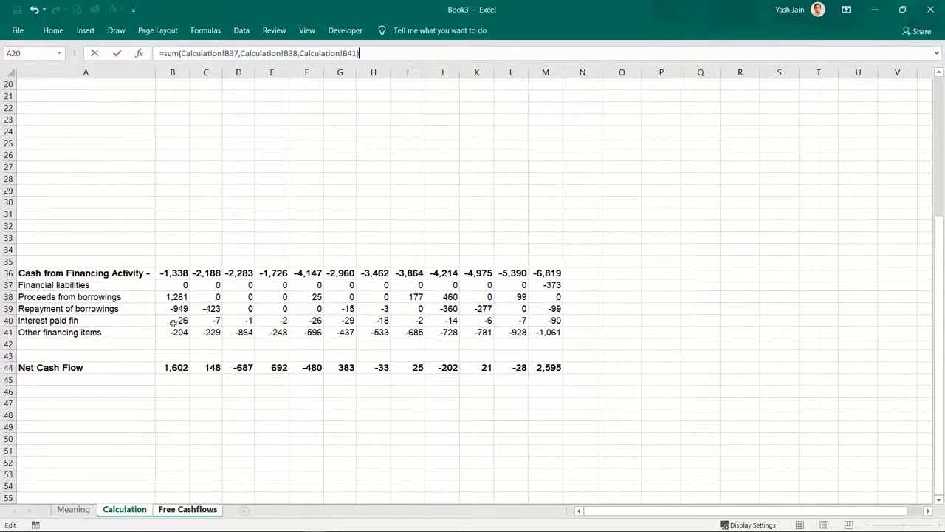
key(Return)
key(Up)
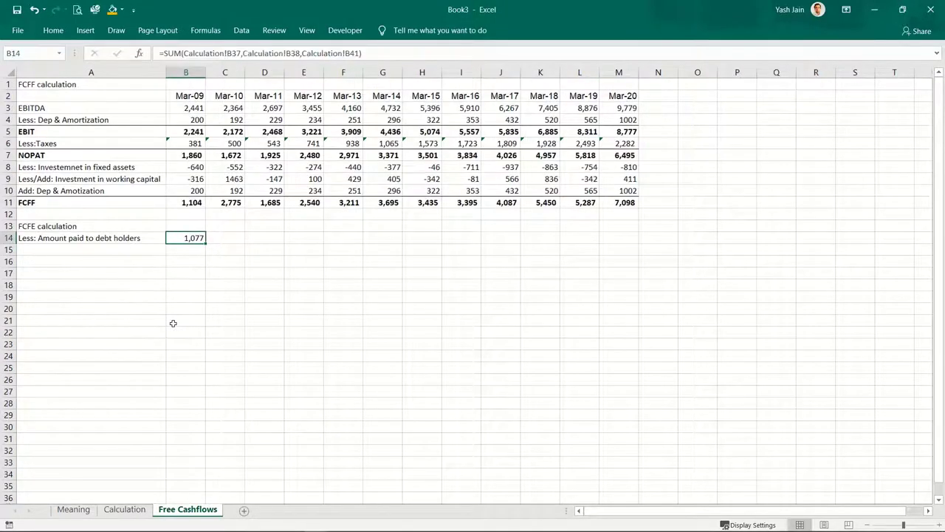
Copy the B14 debt-holder formula across to M14 (Mar-10 to Mar-20: -229 to -1,434).
key(ctrl+c)
key(shift+Right)
key(shift+Right)
key(shift+Right)
key(shift+Right)
key(shift+Right)
key(shift+Right)
key(shift+Right)
key(shift+Right)
key(shift+Right)
key(shift+Right)
key(shift+Right)
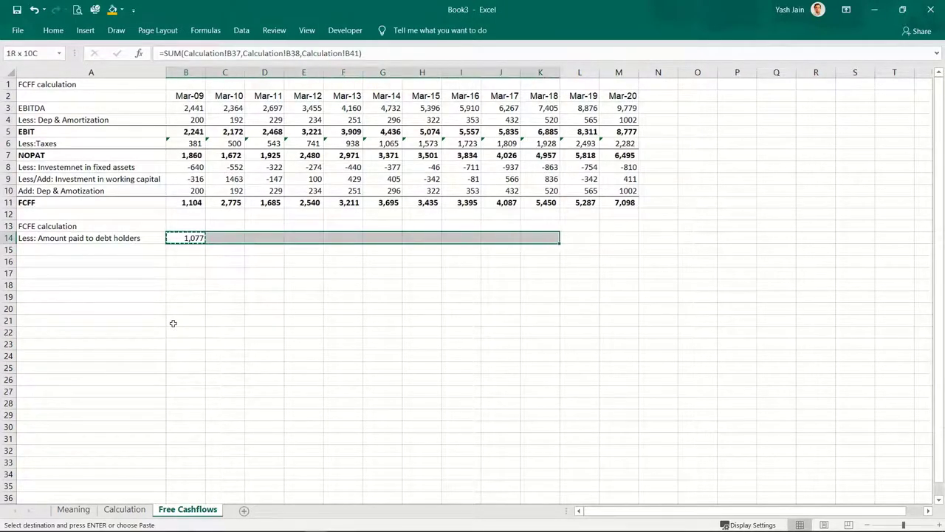
key(ctrl+v)
key(Left)
key(Right)
key(Right)
key(Left)
key(Right)
key(Left)
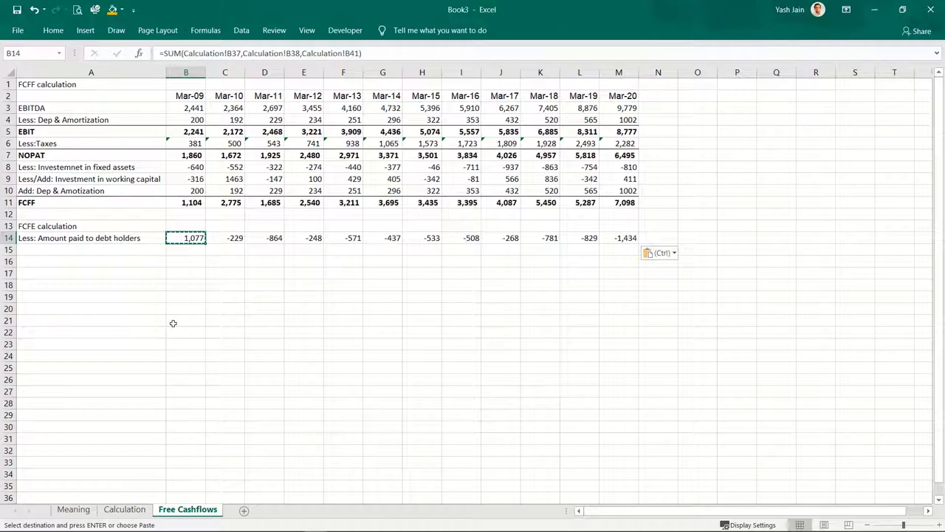
key(Down)
key(Up)
Extend B14's formula with +Calculation!B40* for the interest paid term.
key(F2)
text(+)
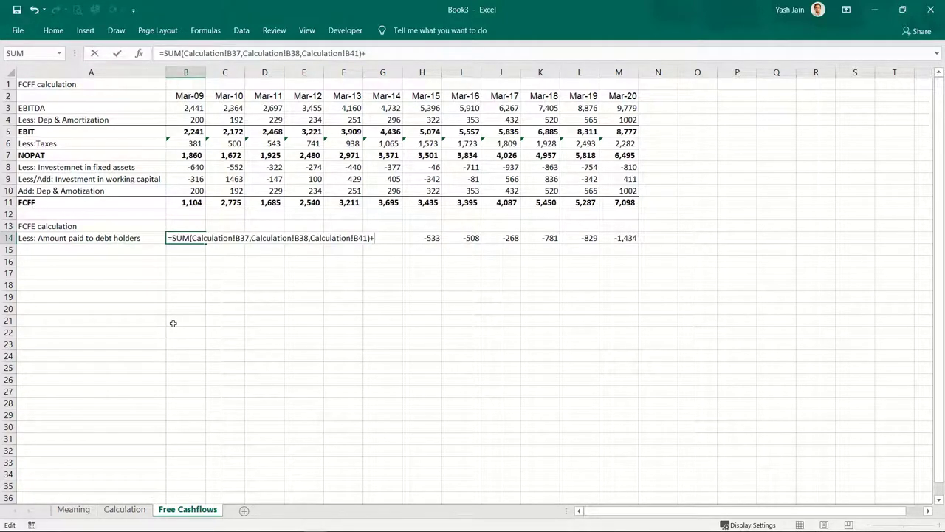
click(124, 508)
click(183, 320)
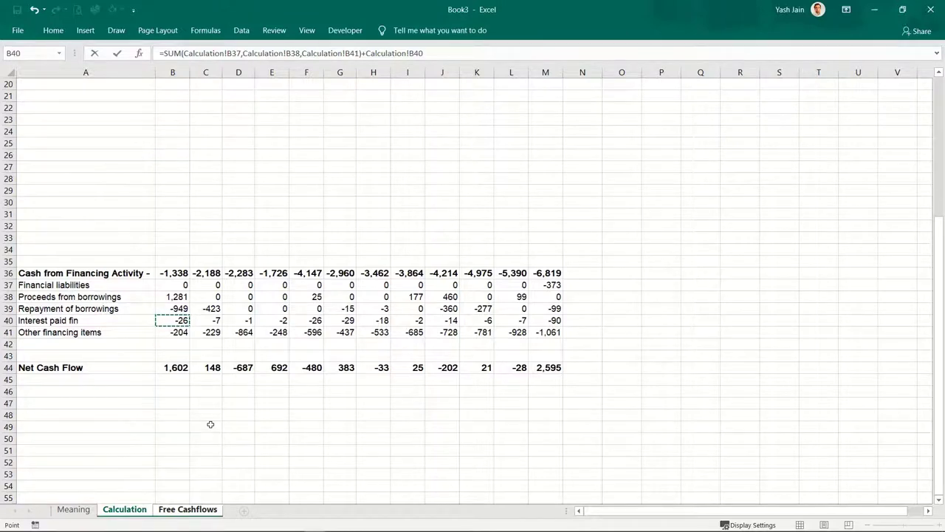
text(*)
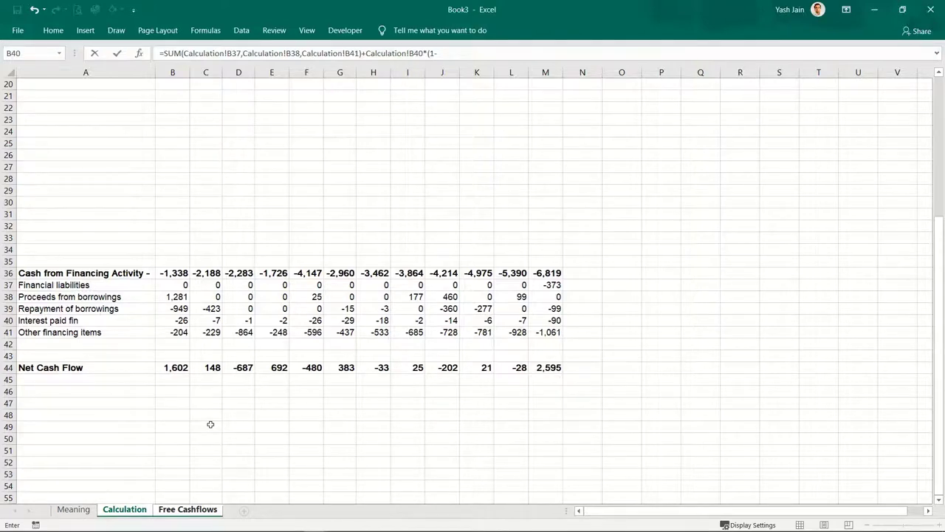
Finish B14 as =SUM(Calculation!B37,Calculation!B38,Calculation!B41)+Calculation!B40*(1-33%).
click(468, 52)
scroll(272, 153, up, 4)
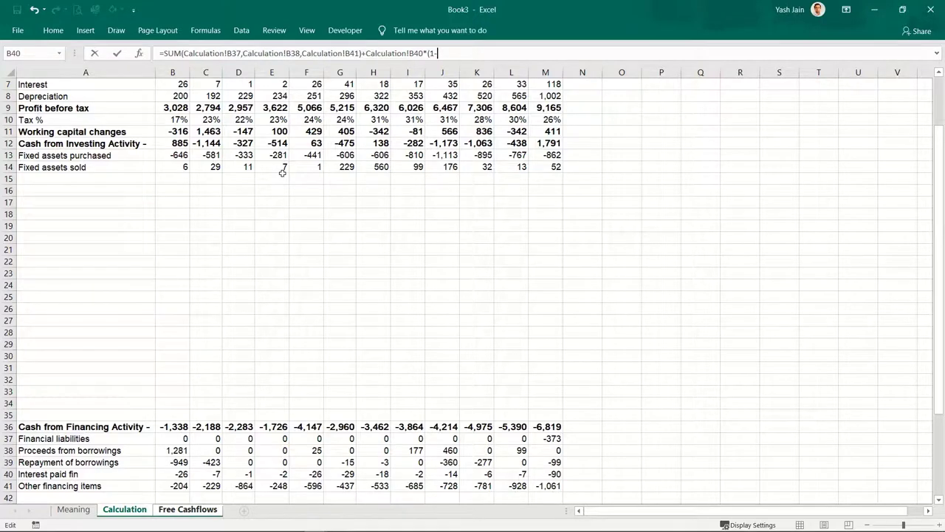
scroll(283, 172, up, 2)
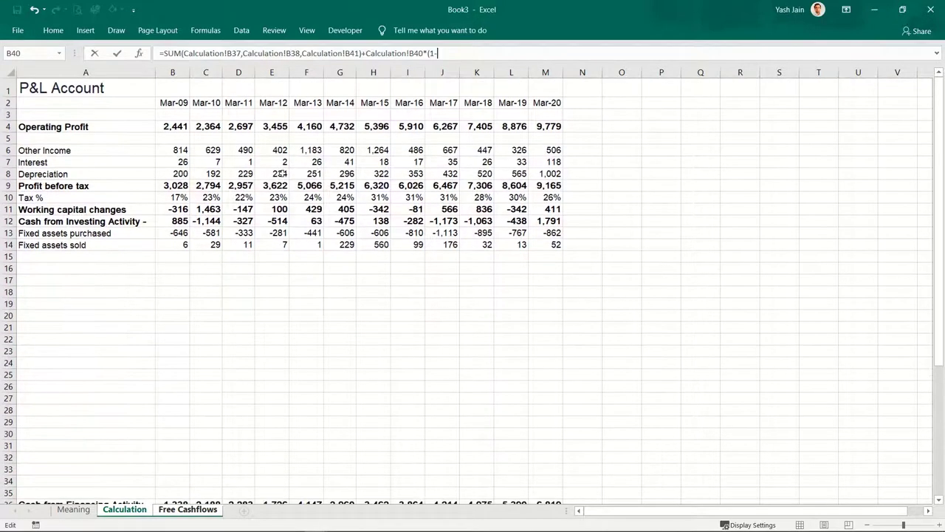
text(3)
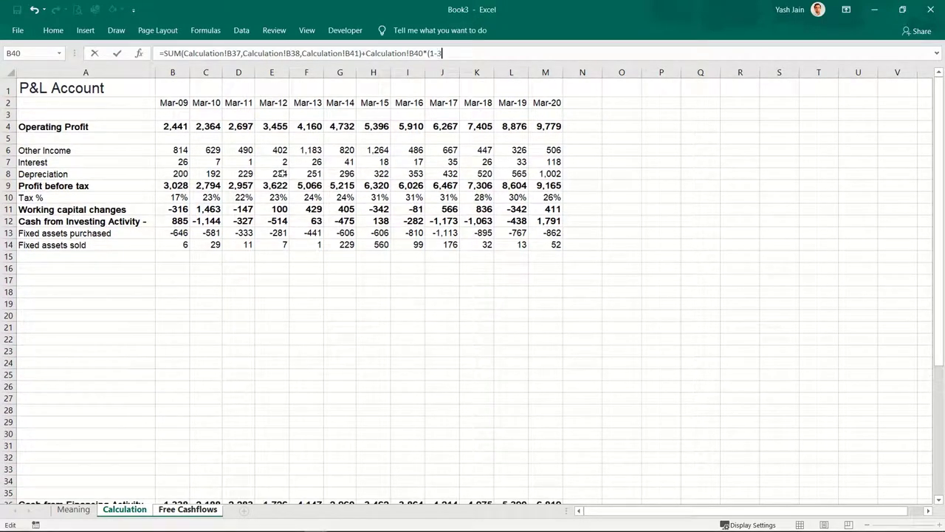
text(3%))
key(Return)
Copy the B14 debt-payment formula across C14:M14 for Mar-10 through Mar-20.
key(ctrl+c)
key(Right)
key(ctrl+shift+Right)
key(ctrl+v)
key(shift+Left)
key(shift+Left)
key(shift+Left)
key(shift+Left)
key(shift+Left)
key(shift+Left)
key(shift+Left)
key(shift+Left)
key(shift+Left)
key(shift+Left)
key(shift+Left)
key(Left)
key(Right)
key(Right)
key(Left)
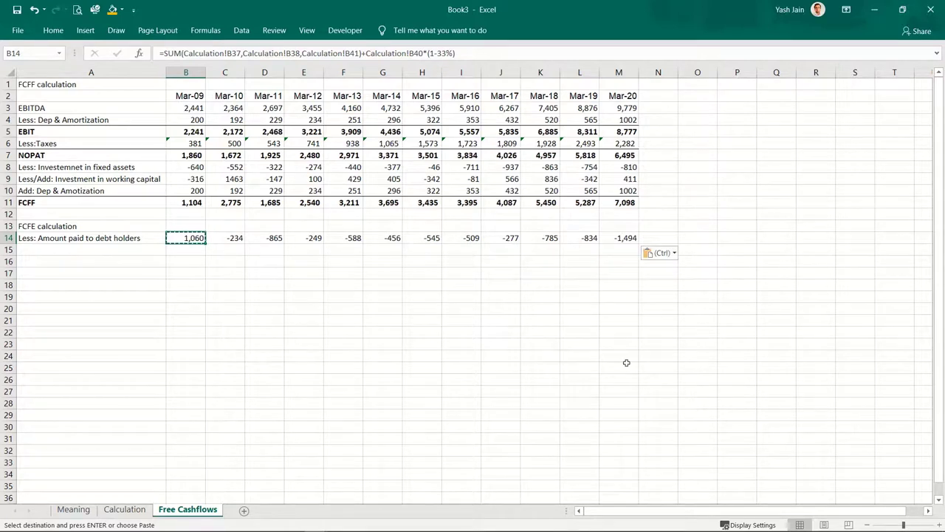
Label A15 'FCFE' and make row 15 bold.
key(Down)
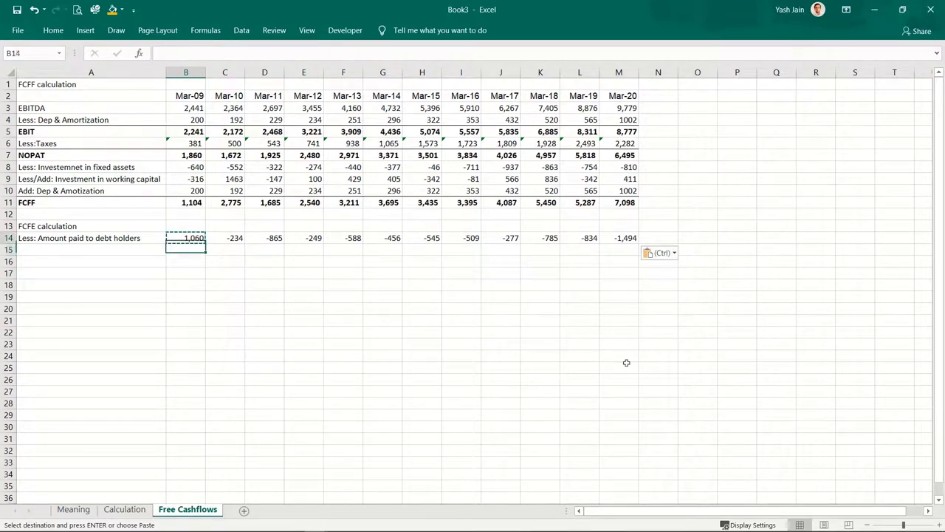
key(Left)
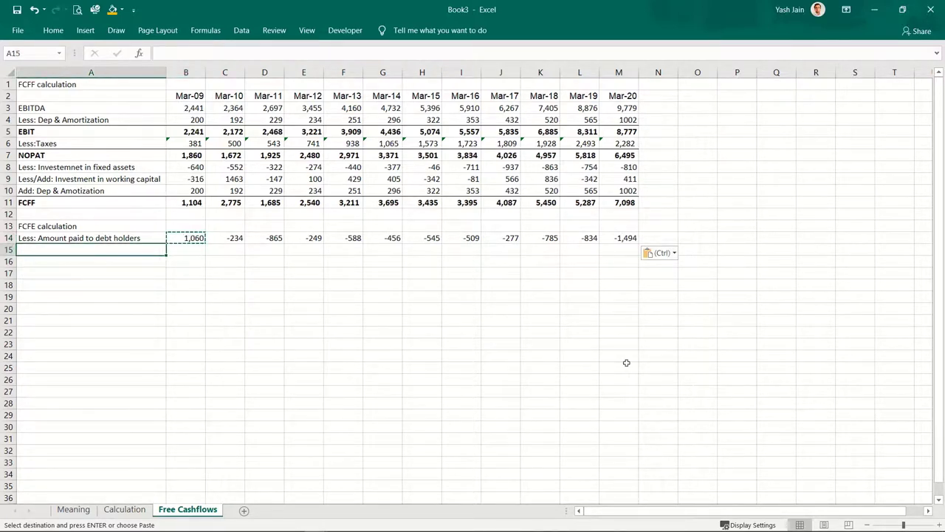
text(FCFE)
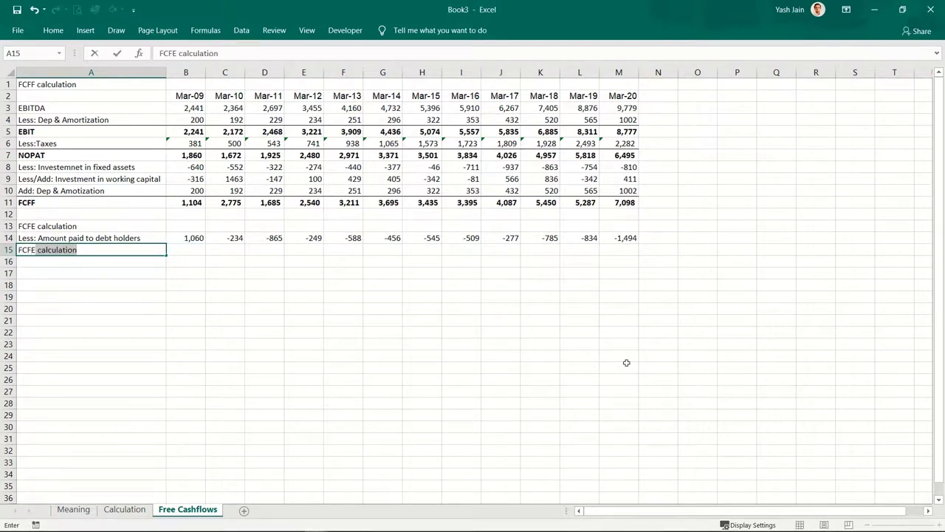
key(Delete)
key(ctrl+Return)
key(shift+space)
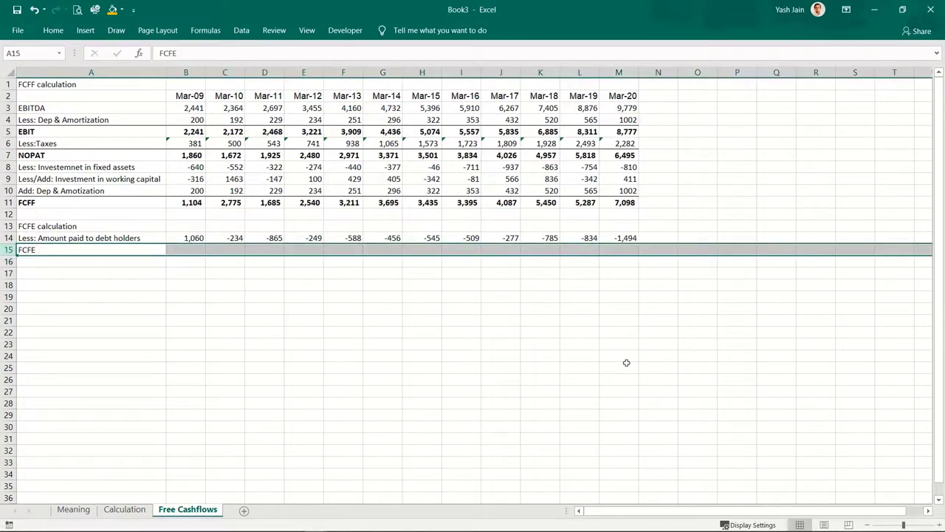
key(ctrl+b)
Enter =B11-B14 in B15 to compute Mar-09 FCFE.
key(Right)
text(=)
key(Up)
key(Up)
key(Up)
key(Up)
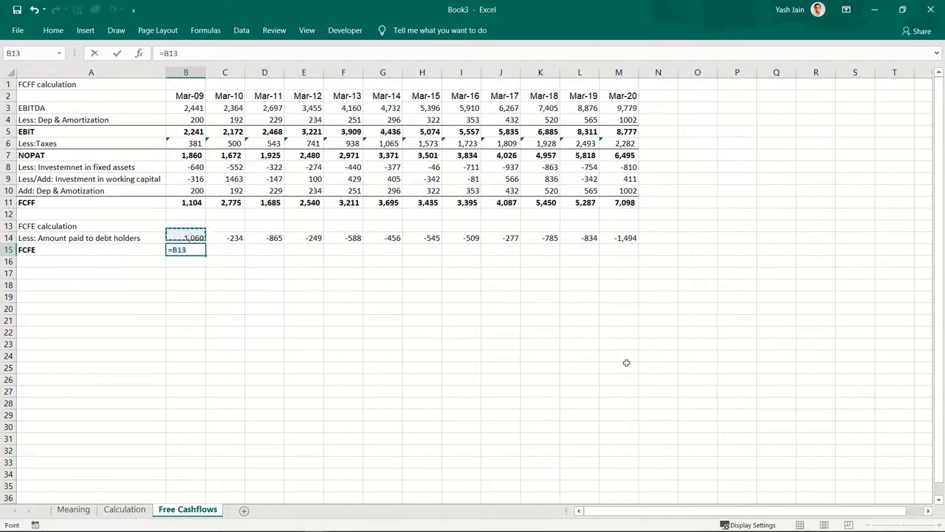
text(-)
key(Up)
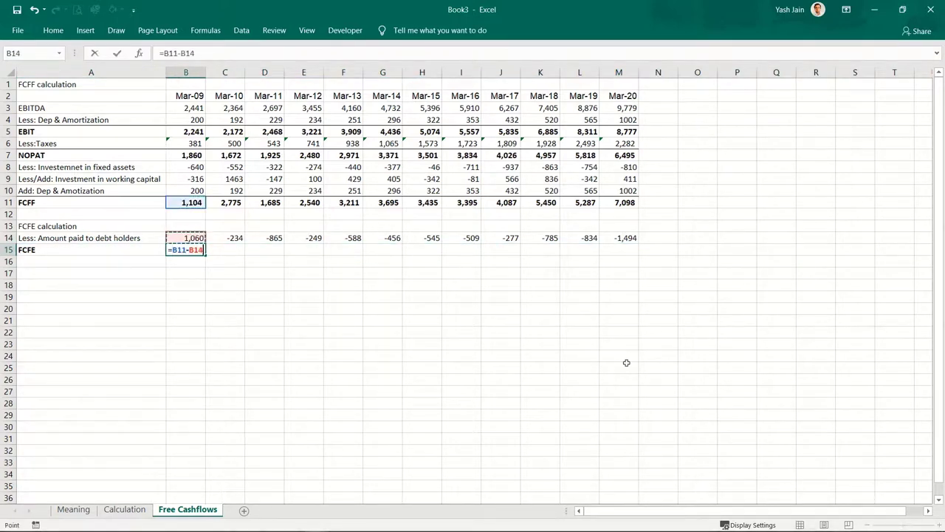
key(ctrl+Return)
Copy the FCFE formula across C15:M15 for every year through Mar-20.
key(ctrl+c)
key(shift+Right)
key(shift+Right)
key(shift+Right)
key(shift+Right)
key(shift+Right)
key(shift+Right)
key(shift+Right)
key(shift+Right)
key(shift+Right)
key(shift+Right)
key(shift+Right)
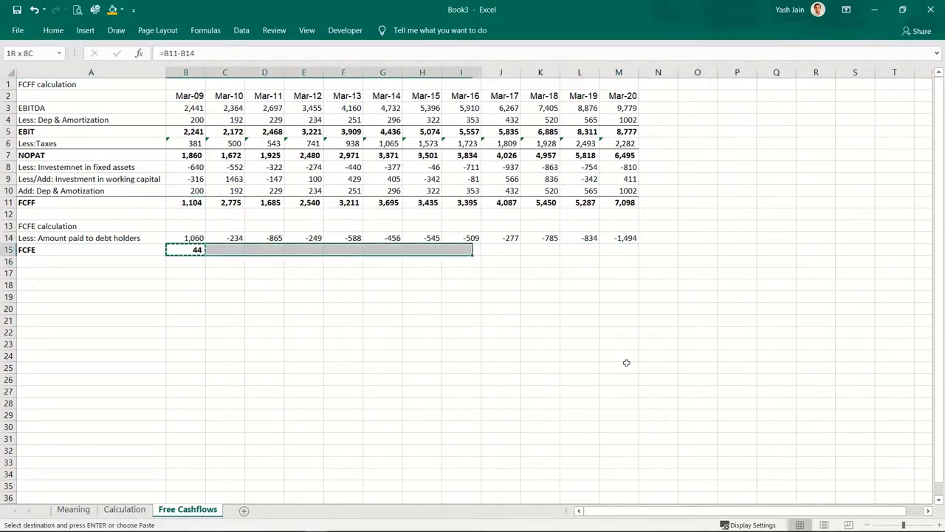
key(ctrl+v)
key(Left)
key(Right)
key(Right)
key(Left)
key(Left)
key(shift+Right)
key(shift+Right)
key(shift+Right)
key(shift+Right)
key(shift+Right)
key(shift+Right)
key(shift+Right)
key(shift+Right)
key(shift+Right)
key(shift+Right)
key(shift+Right)
key(shift+Right)
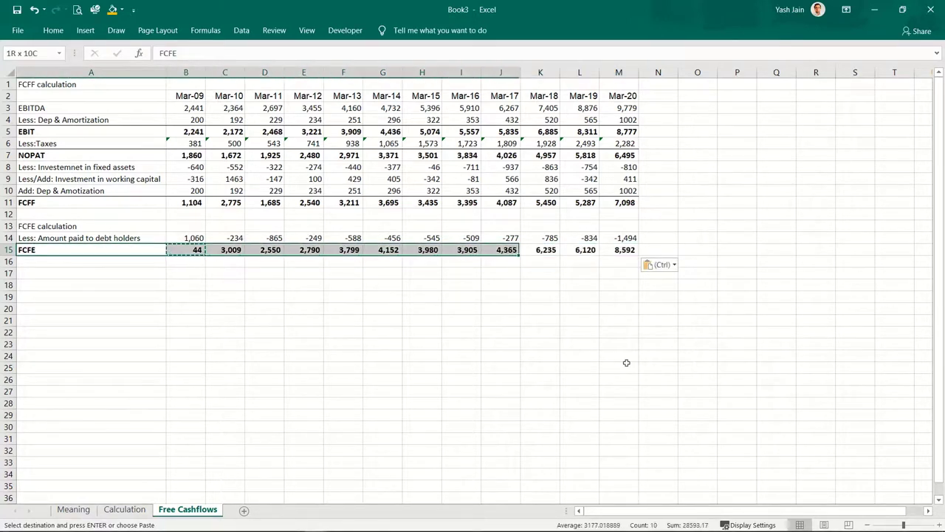
key(Escape)
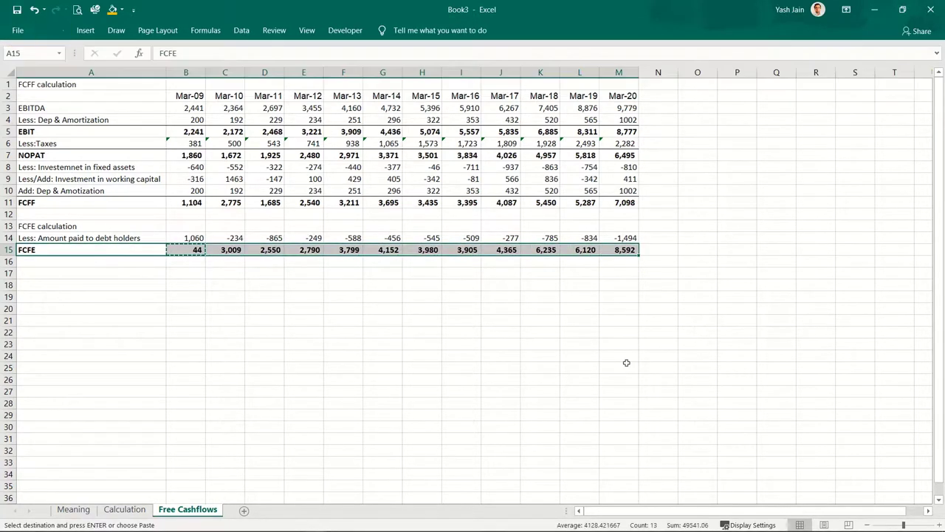
Add a bottom border beneath the FCFE row A15:M15.
key(alt+h)
key(b)
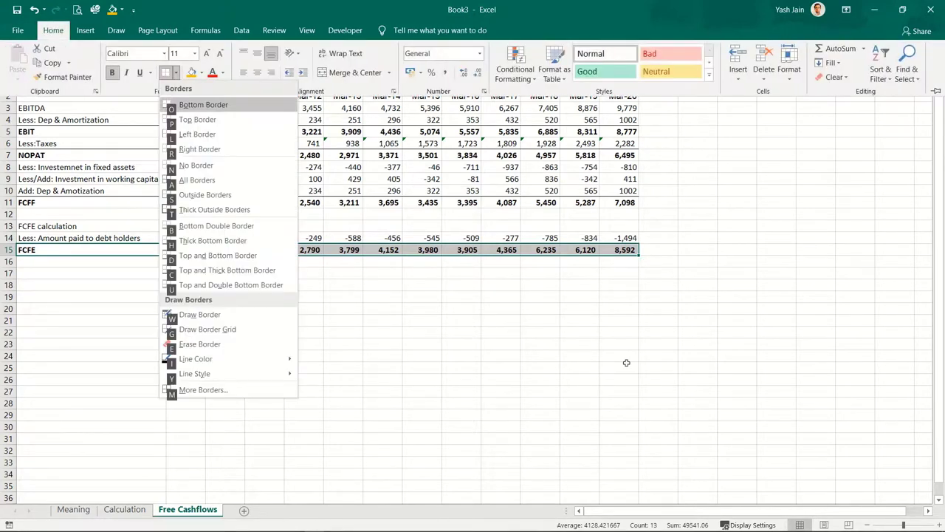
key(d)
key(Down)
key(Right)
key(Right)
key(Left)
key(Left)
key(Up)
key(Right)
key(Right)
key(Right)
key(Right)
key(Right)
key(Right)
key(Right)
key(Right)
key(Right)
key(Right)
key(Right)
key(Right)
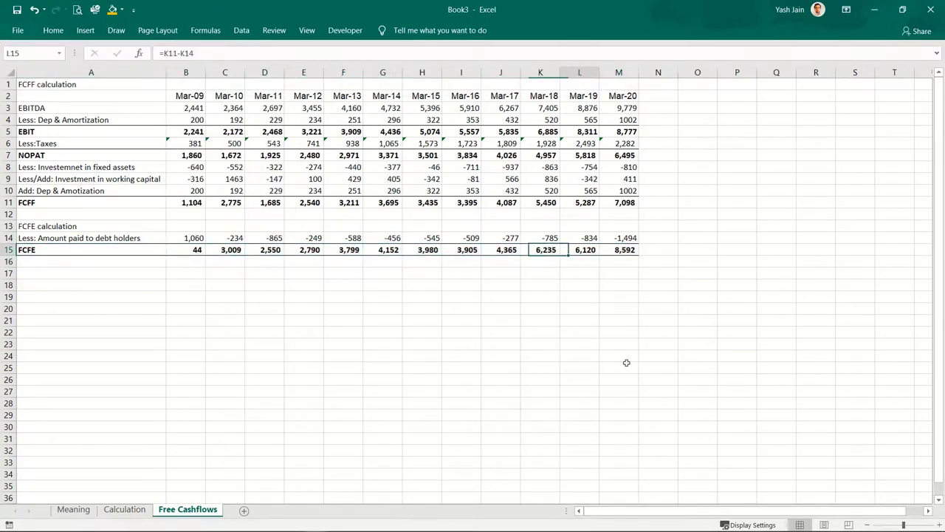
click(737, 272)
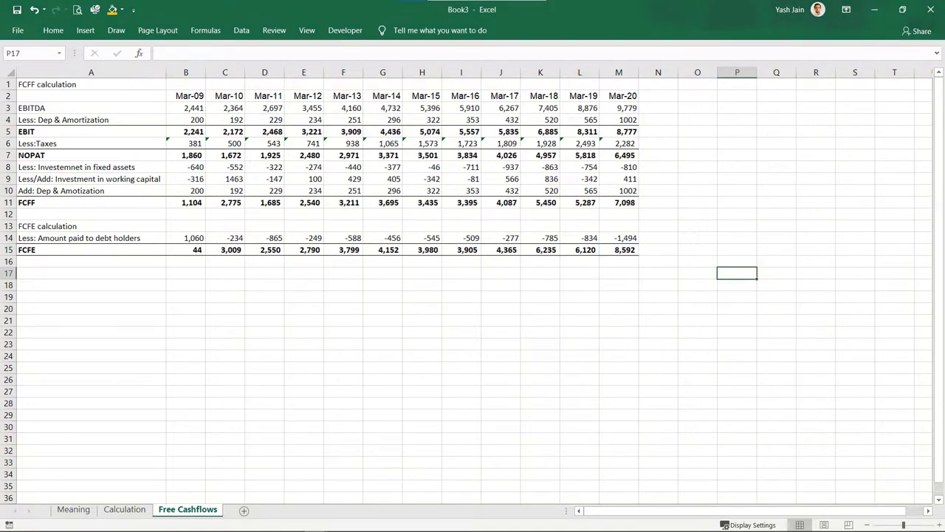